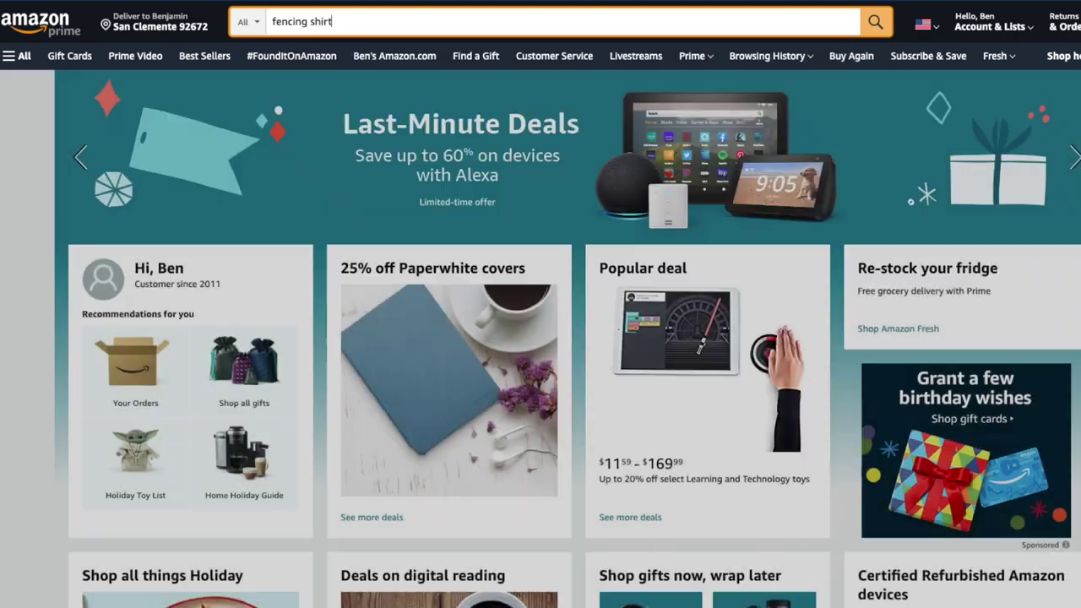
Examine the Amazon search results for "fencing shirt", comparing the designs, prices and reviews of the listed T-shirts
scroll(694, 301, down, 3)
scroll(694, 302, down, 5)
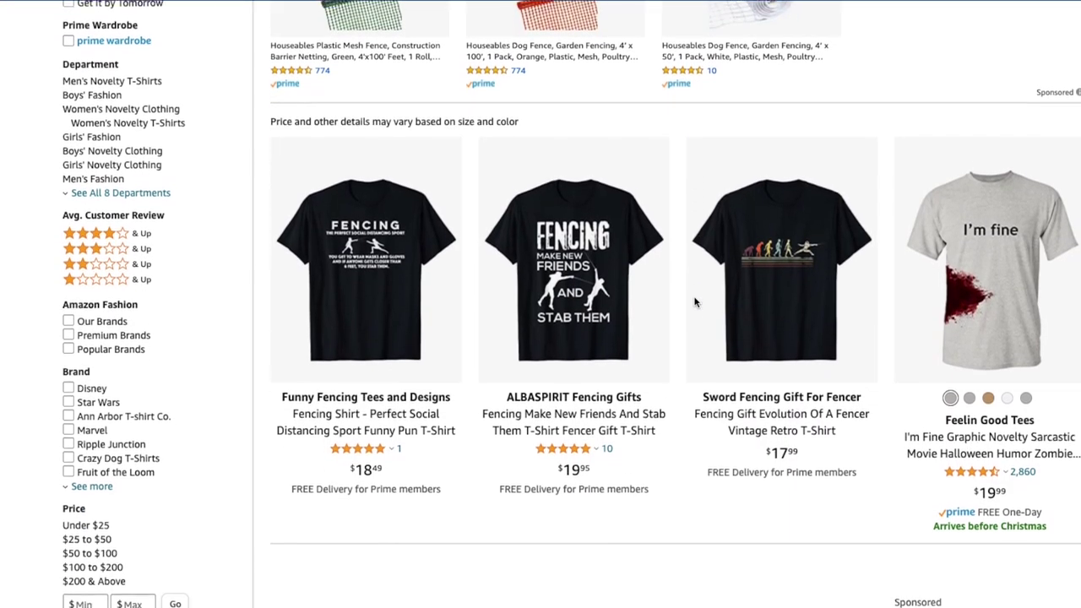
scroll(696, 304, down, 5)
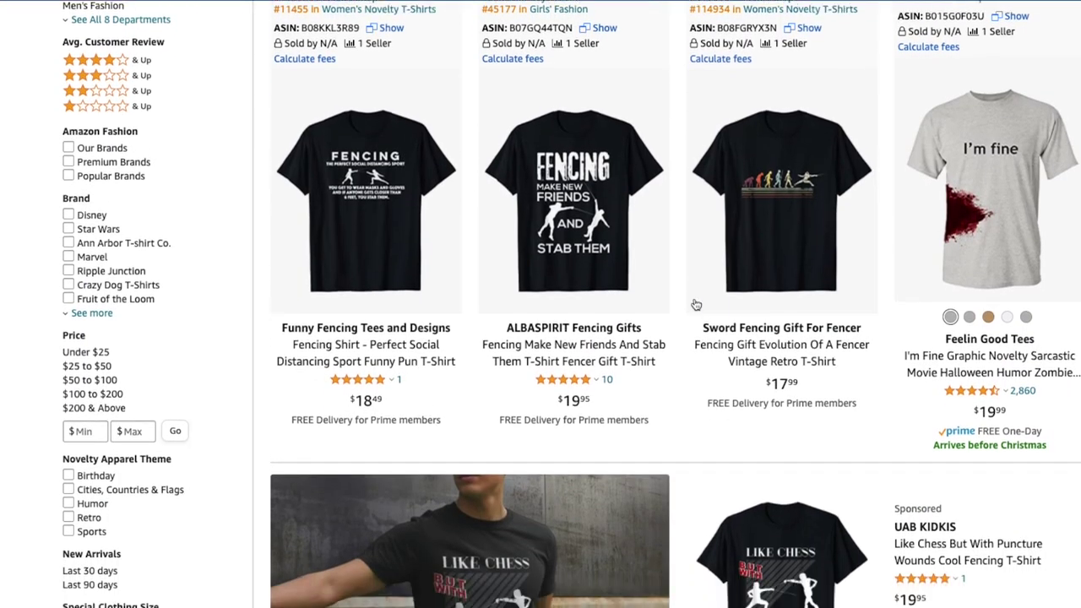
scroll(694, 303, down, 5)
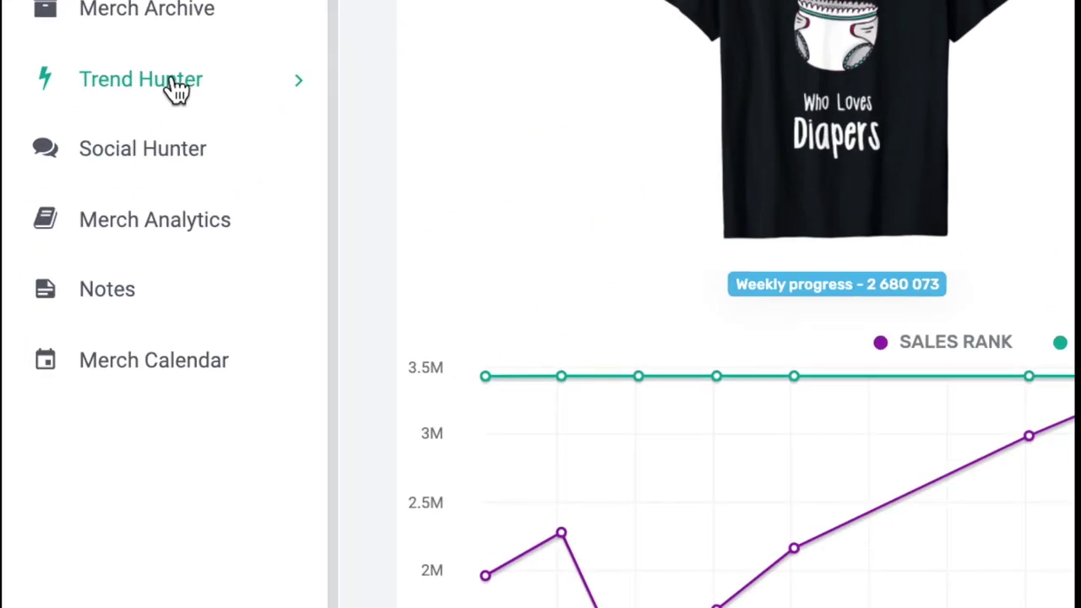
Expand Trend Hunter and review the category and marketplace options for Movers And Shakers
click(52, 361)
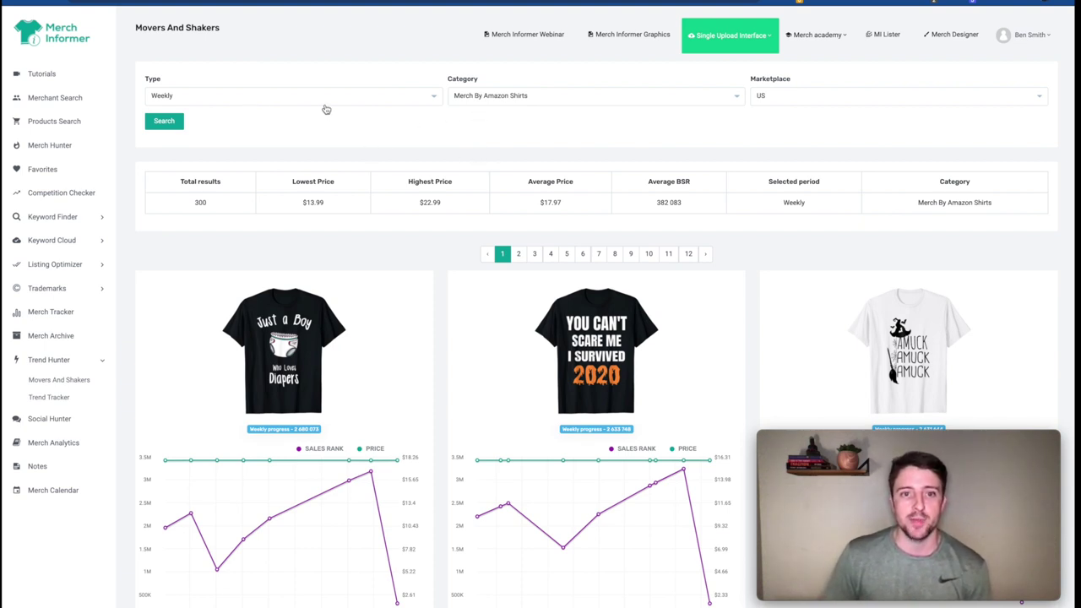
click(564, 103)
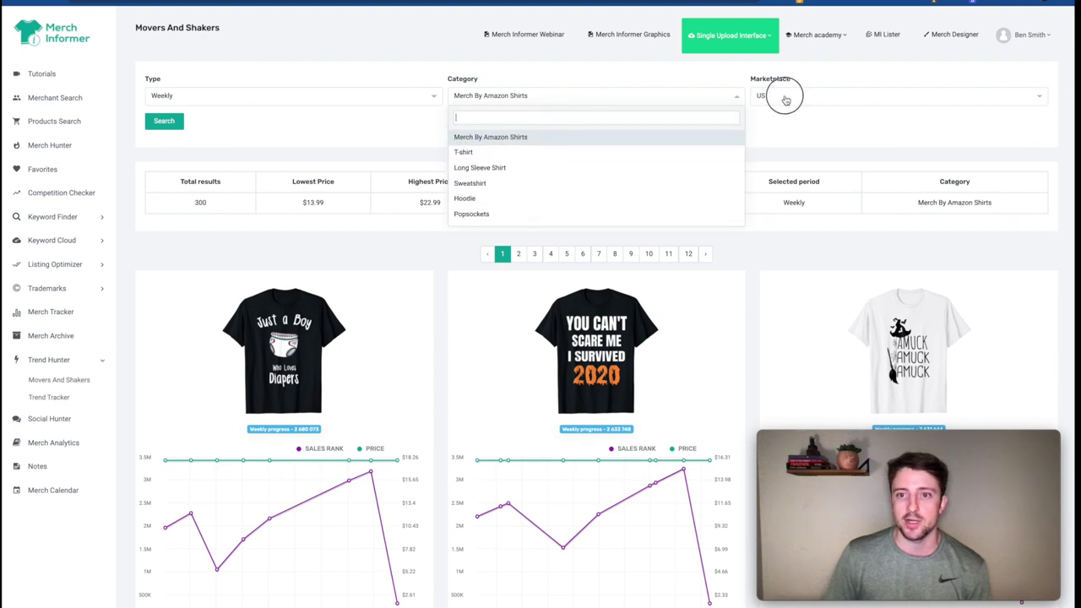
click(785, 99)
drag(179, 183, 448, 129)
click(449, 129)
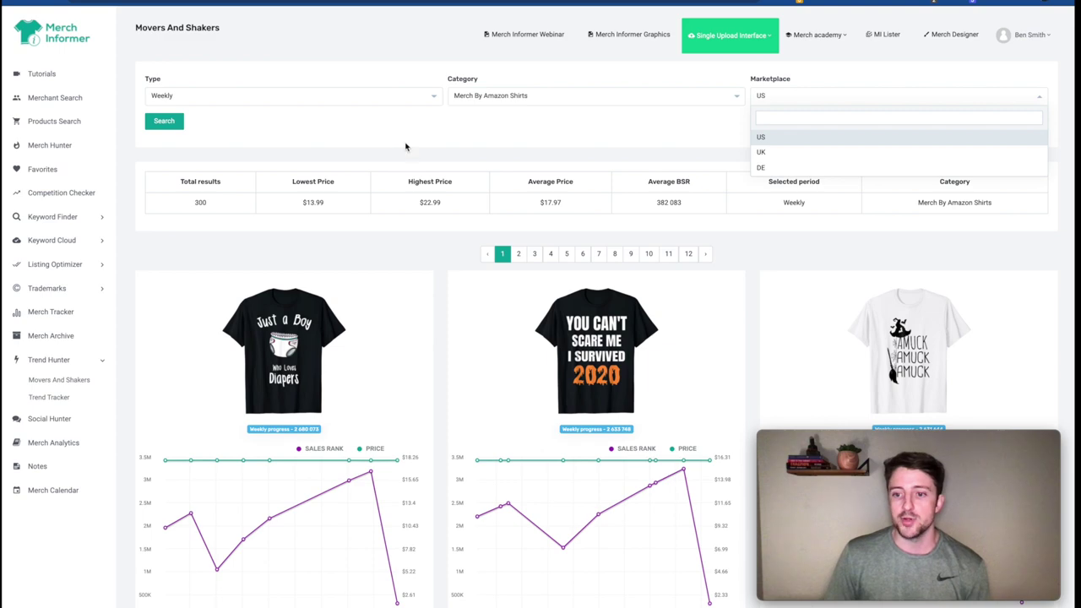
Examine the sales rank charts and titles of the first weekly movers, down to the Croatian Zivjeli beer shirt
scroll(405, 147, down, 3)
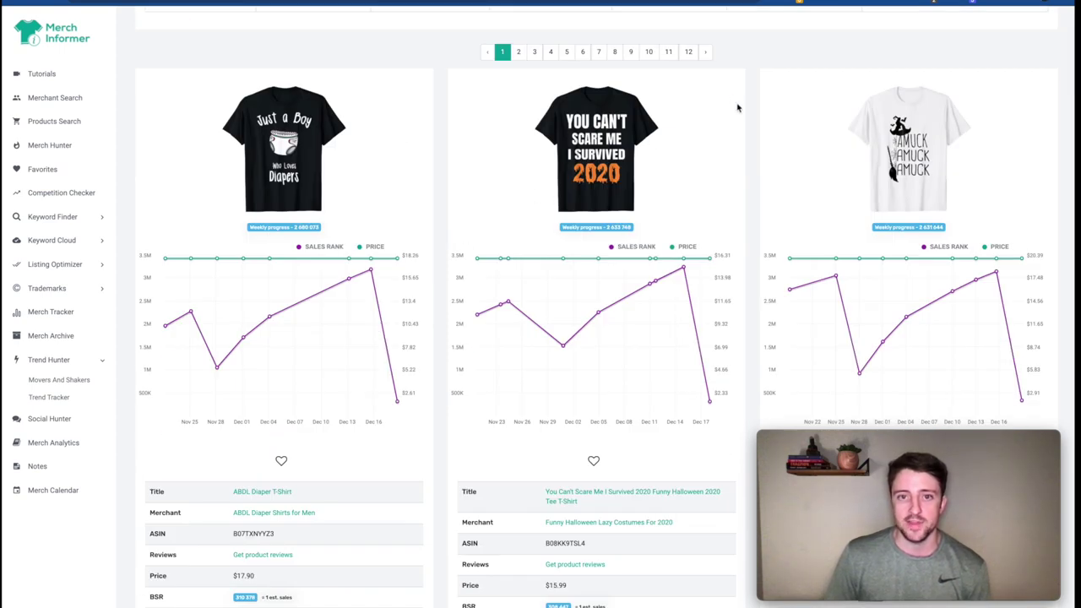
scroll(625, 148, down, 1)
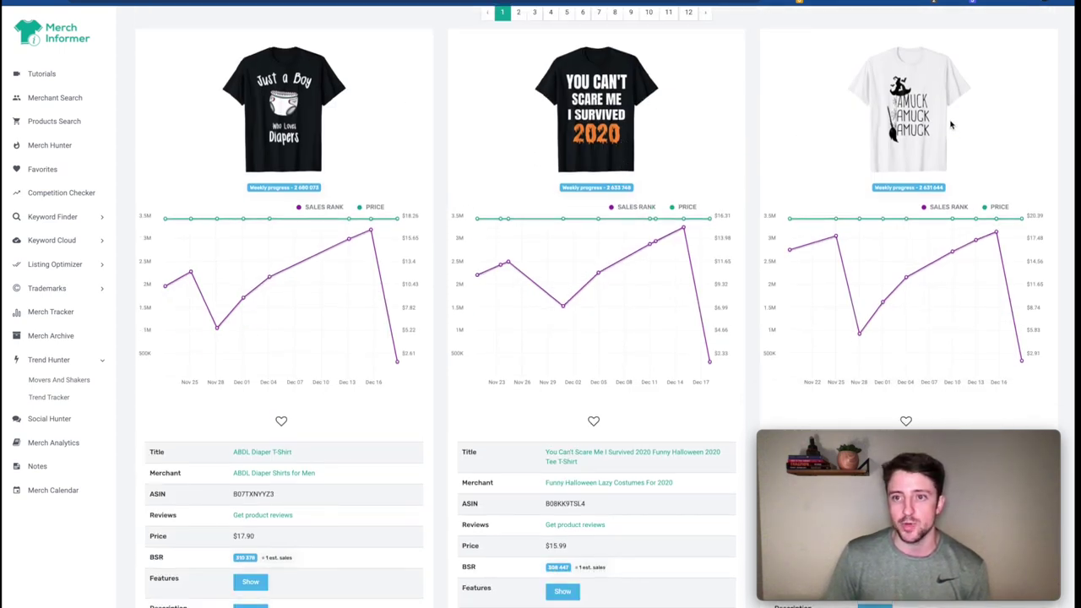
scroll(706, 222, down, 6)
scroll(588, 280, down, 2)
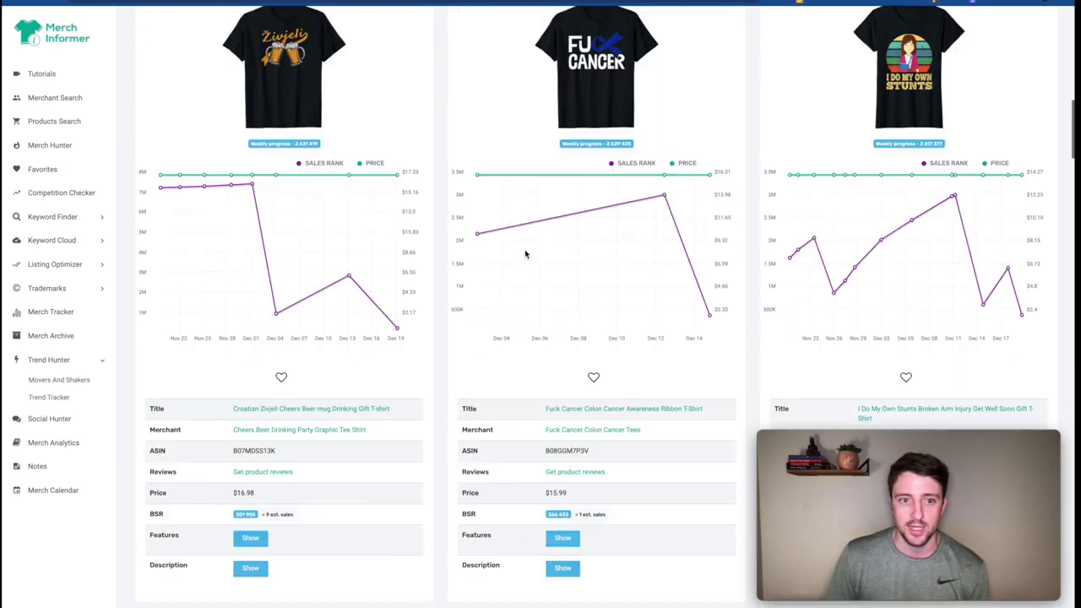
drag(214, 411, 278, 411)
click(206, 412)
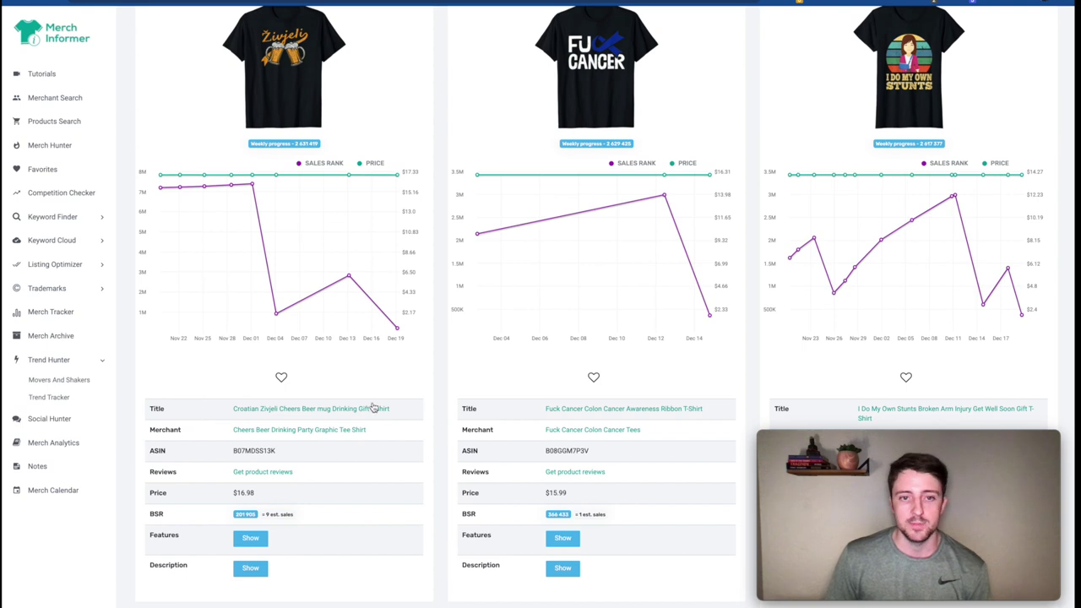
Examine the "I Do My Own Stunts" shirt's design, sales rank chart and estimated sales
scroll(760, 304, up, 1)
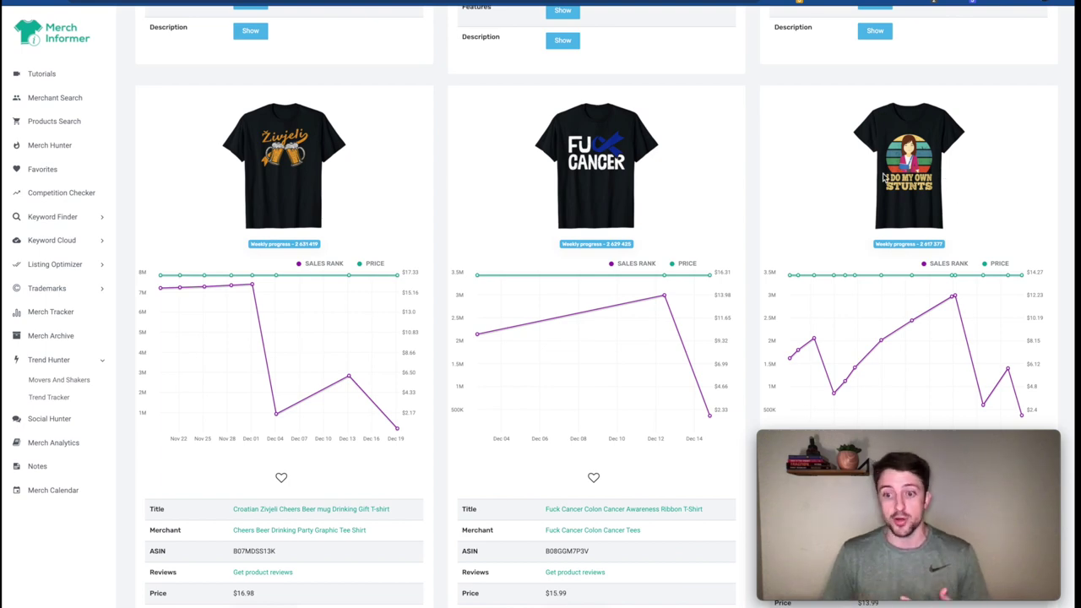
scroll(856, 199, down, 3)
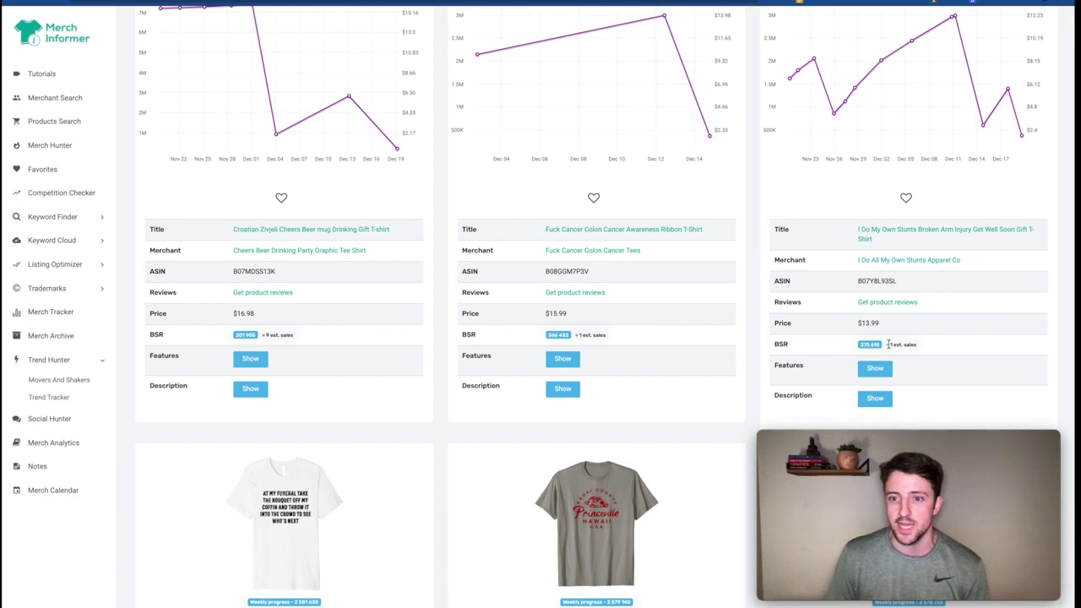
mouse_move(888, 343)
mouse_down()
mouse_move(926, 345)
mouse_move(907, 344)
mouse_up()
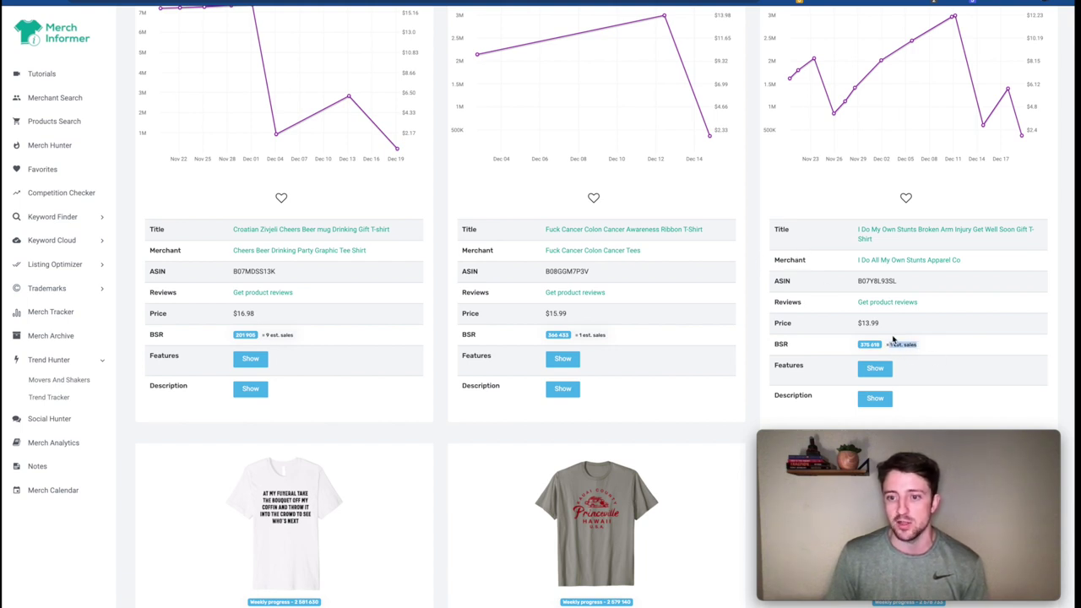
scroll(909, 310, up, 3)
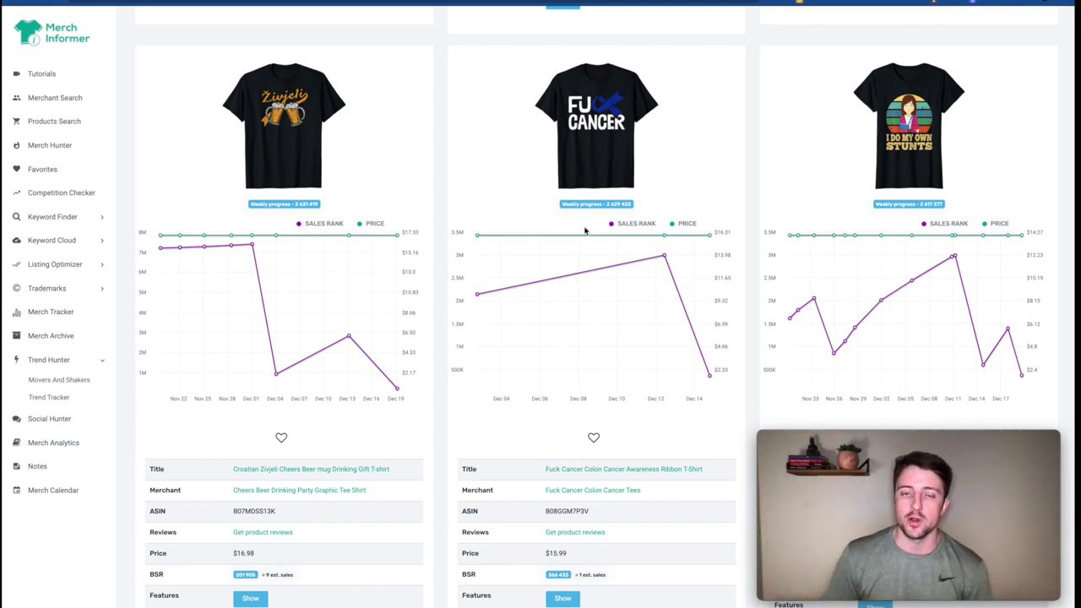
Examine the weekly movers from the funeral bouquet shirt through the French onion dip shirt for niche ideas
scroll(385, 227, down, 5)
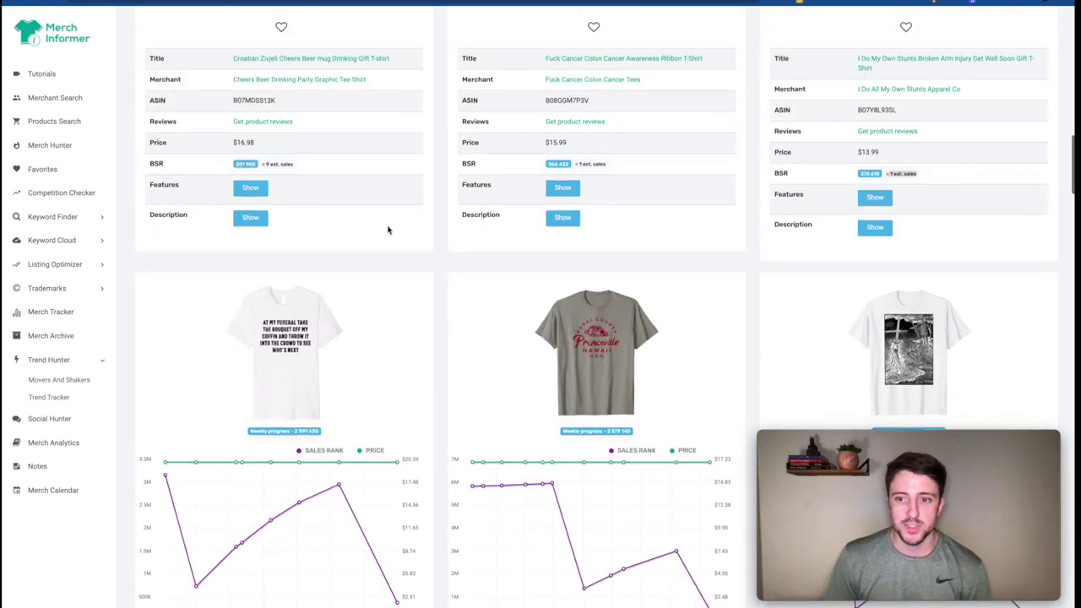
scroll(388, 229, down, 2)
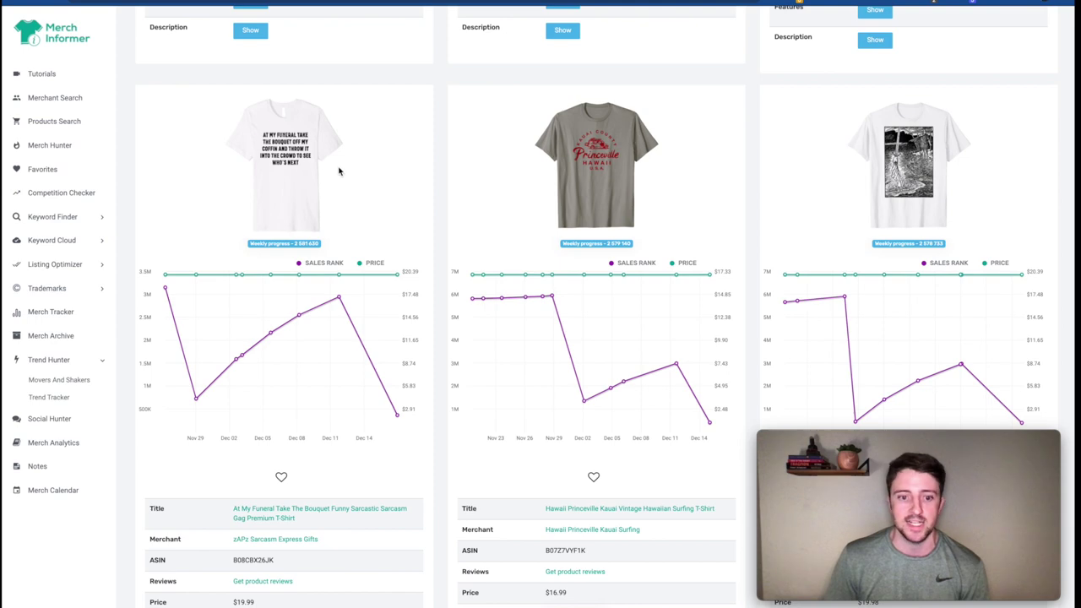
scroll(339, 171, down, 5)
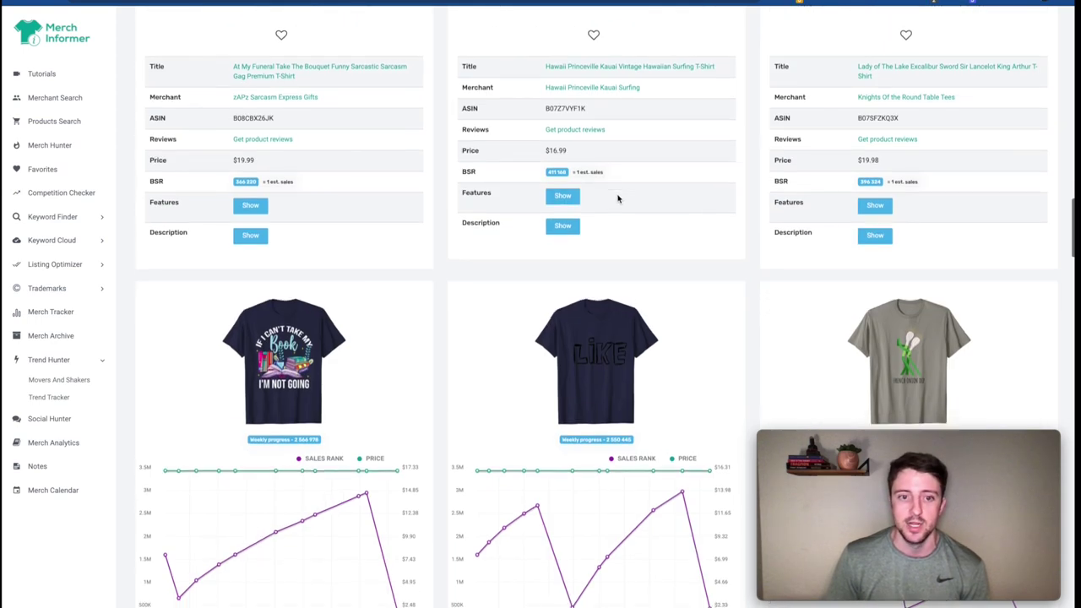
scroll(617, 199, down, 2)
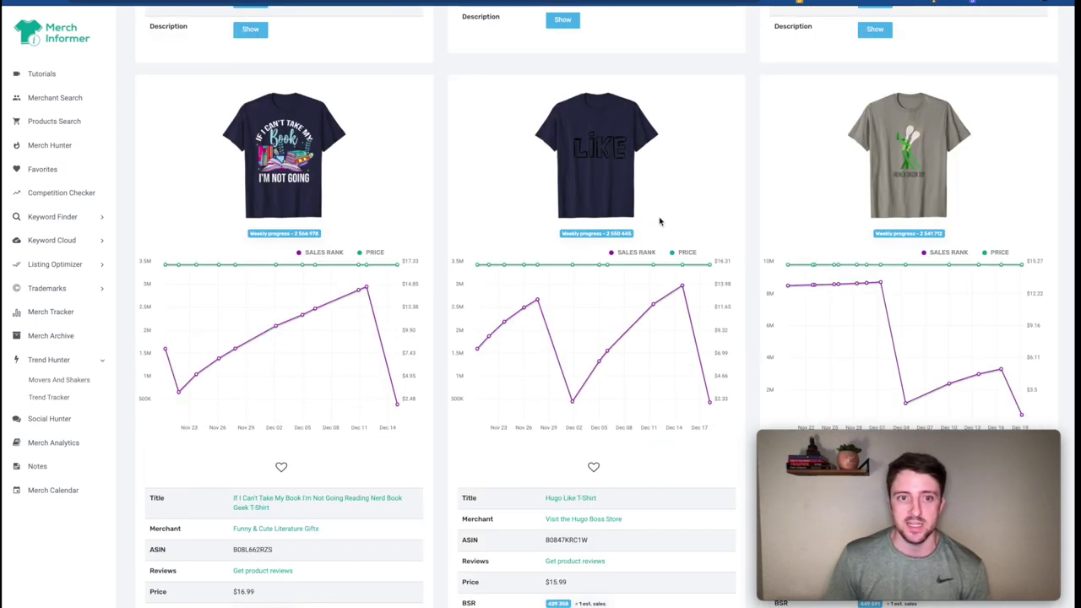
scroll(659, 221, down, 1)
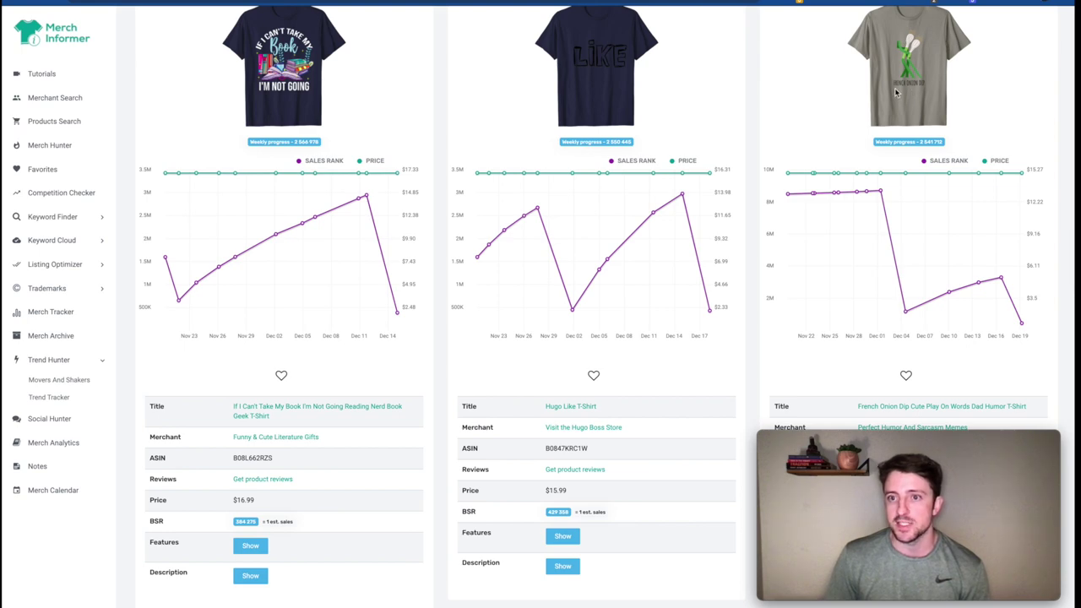
scroll(939, 79, down, 2)
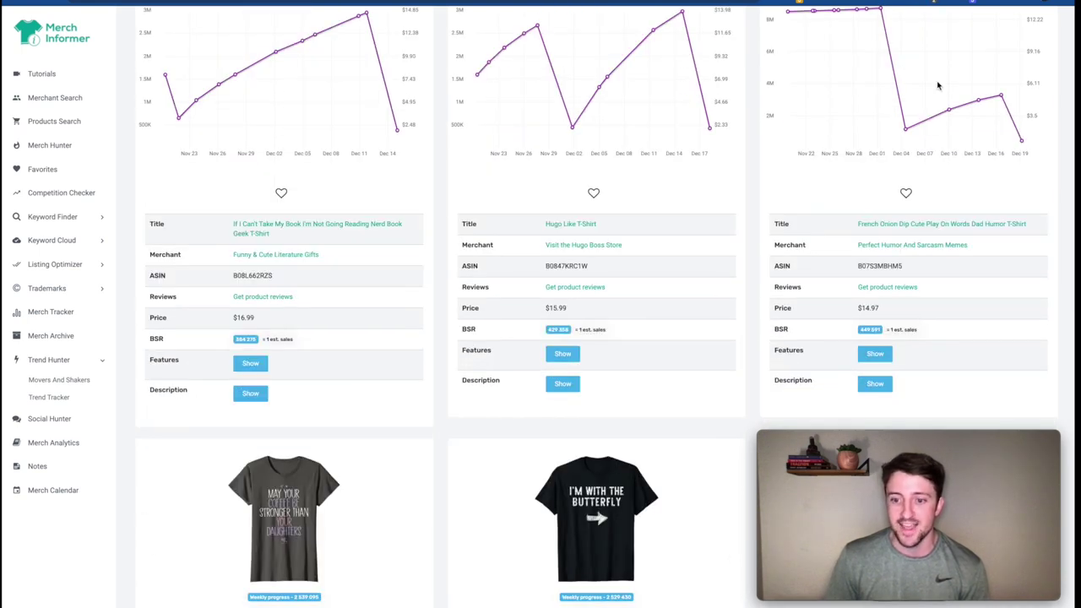
scroll(949, 148, up, 2)
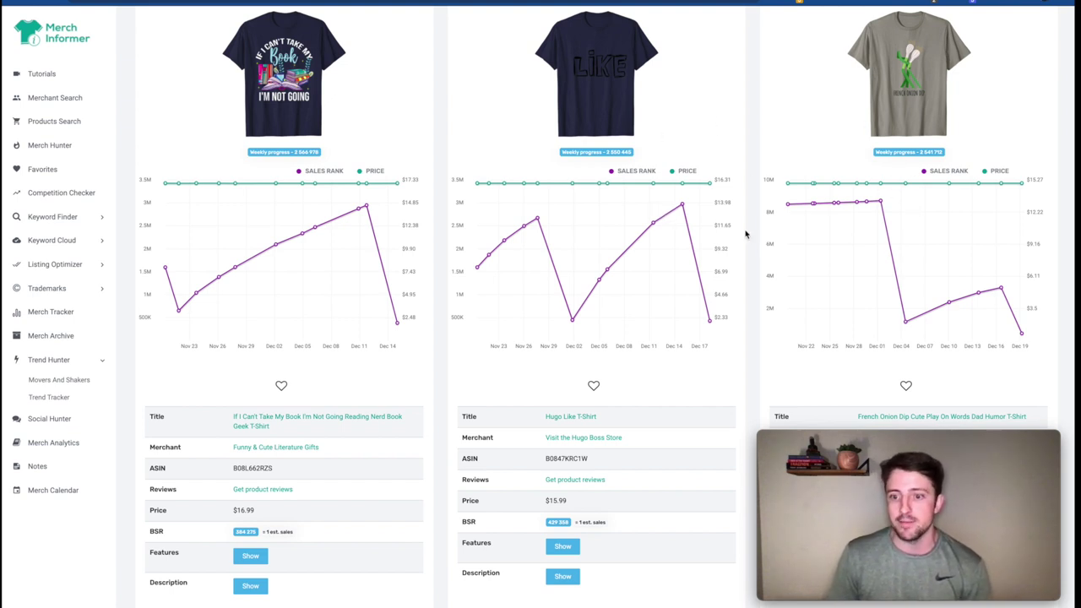
Look through the remaining weekly movers on the first results page for further niche ideas
scroll(547, 230, down, 7)
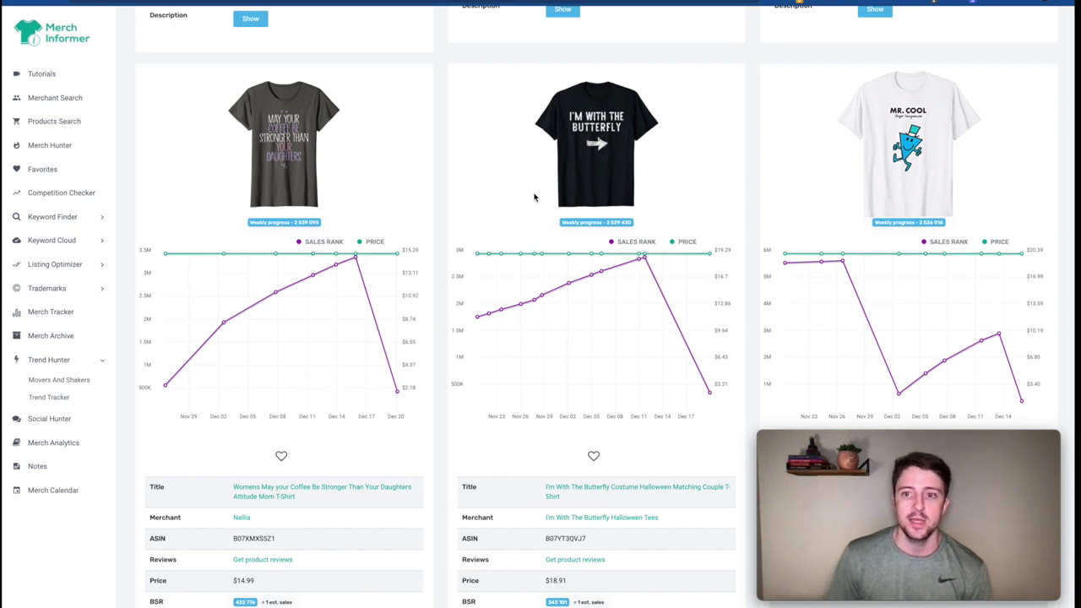
scroll(535, 196, down, 6)
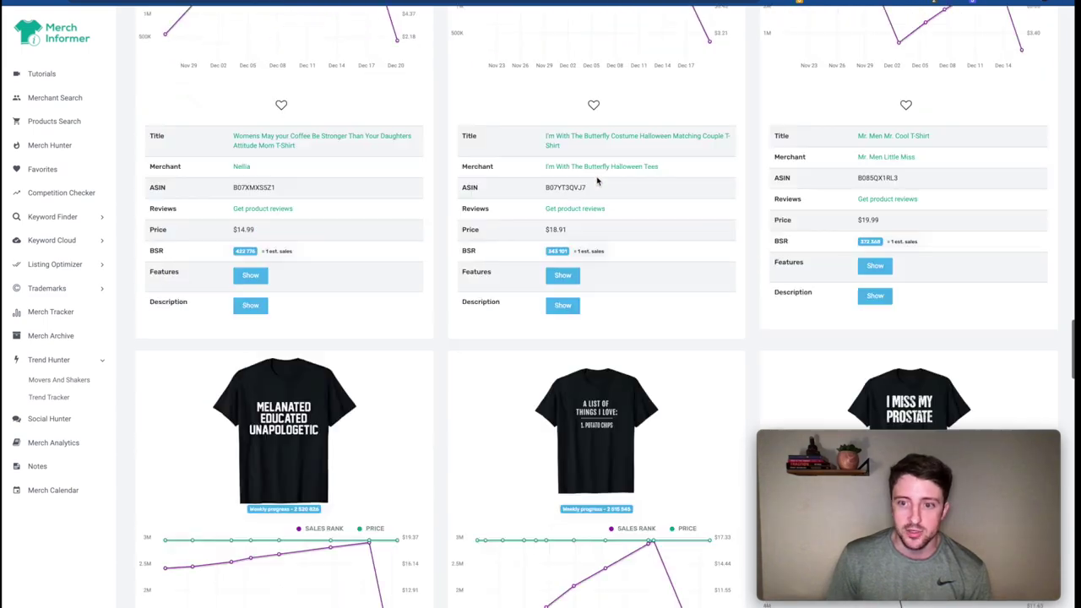
scroll(386, 236, down, 9)
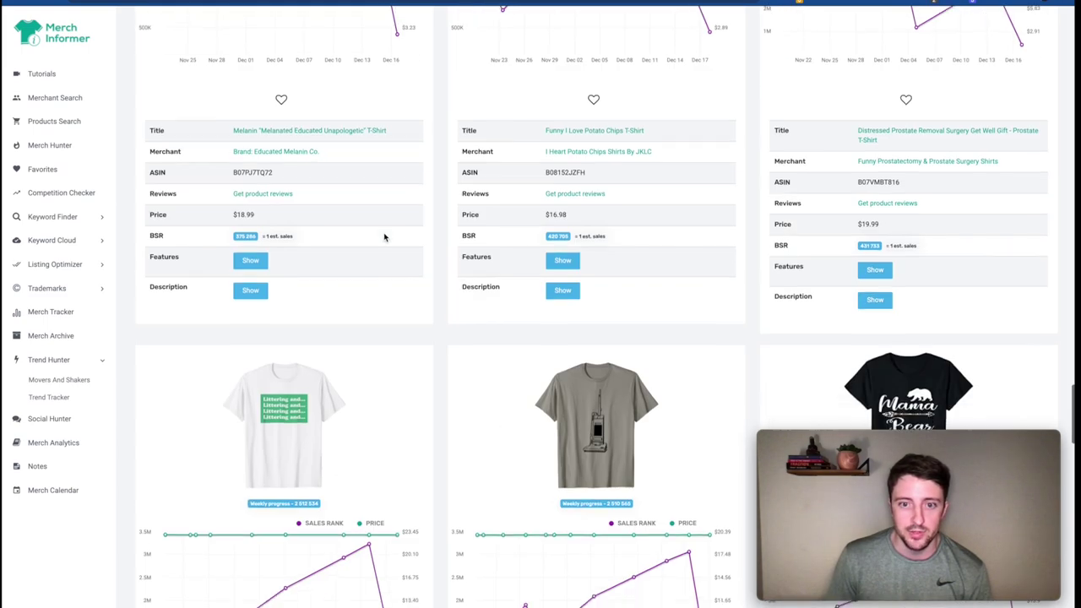
scroll(384, 237, down, 14)
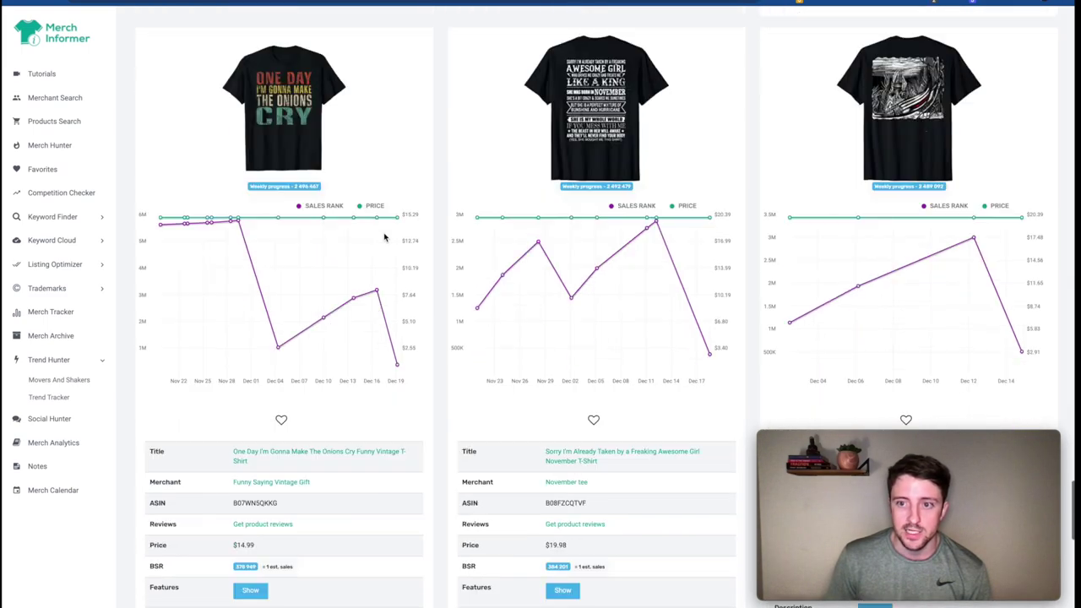
scroll(384, 237, down, 2)
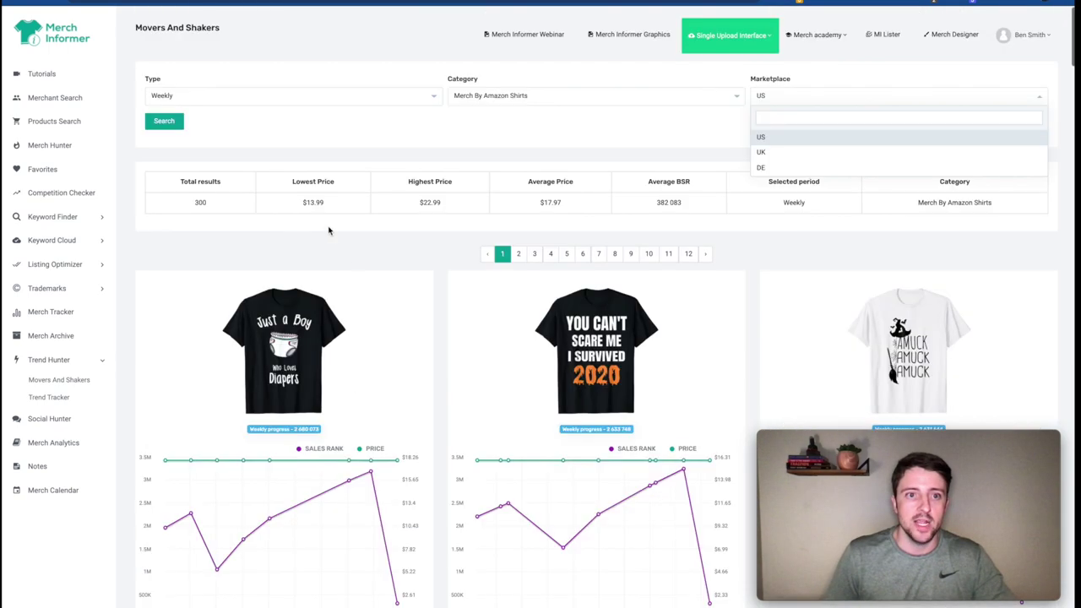
Search Movers And Shakers for Monthly results in the Merch By Amazon Shirts category of the US marketplace
click(301, 99)
click(284, 168)
click(164, 121)
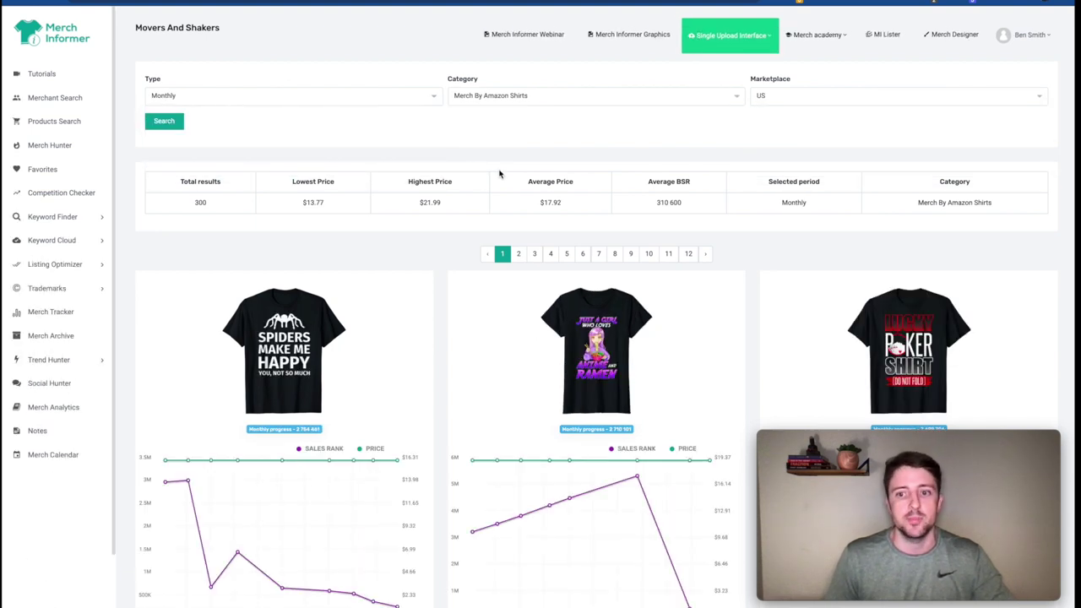
Examine the monthly movers' designs and sales rank charts, down to the girls soccer coach shirt
scroll(568, 171, down, 3)
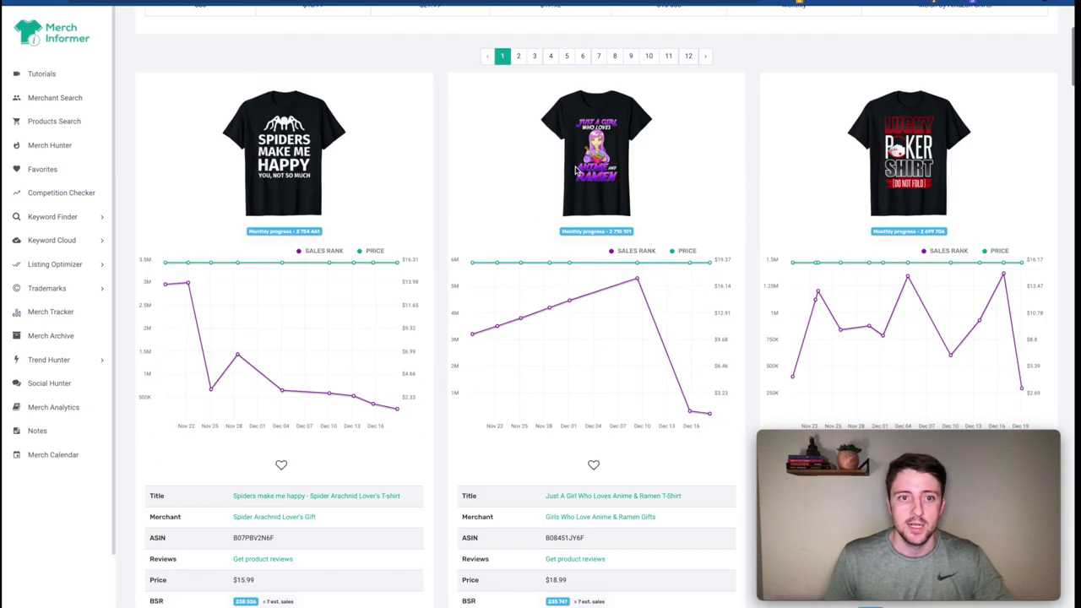
scroll(573, 172, down, 5)
scroll(576, 171, down, 5)
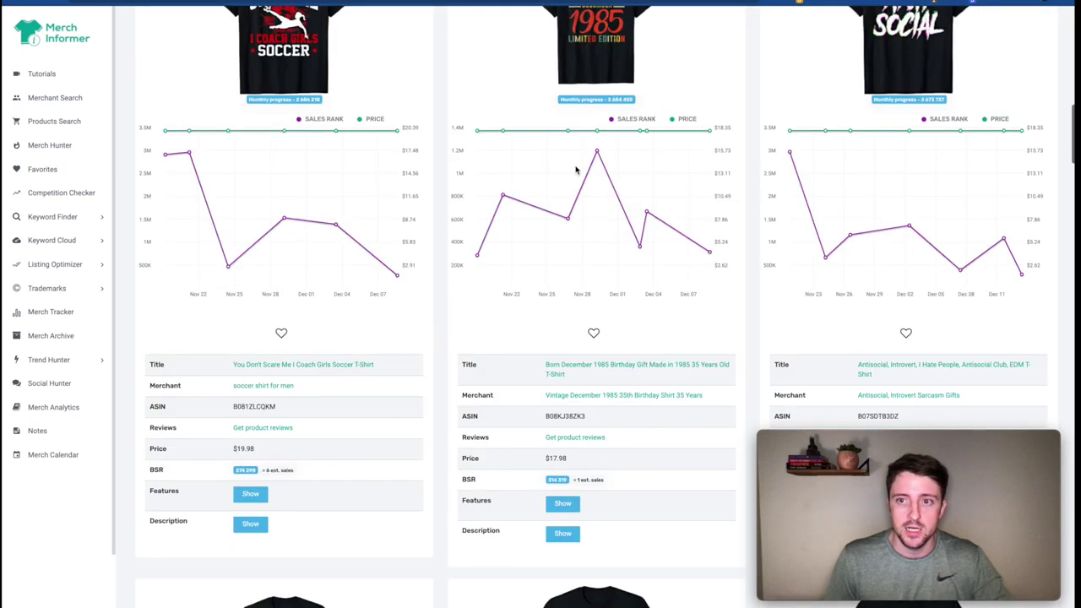
scroll(576, 171, up, 3)
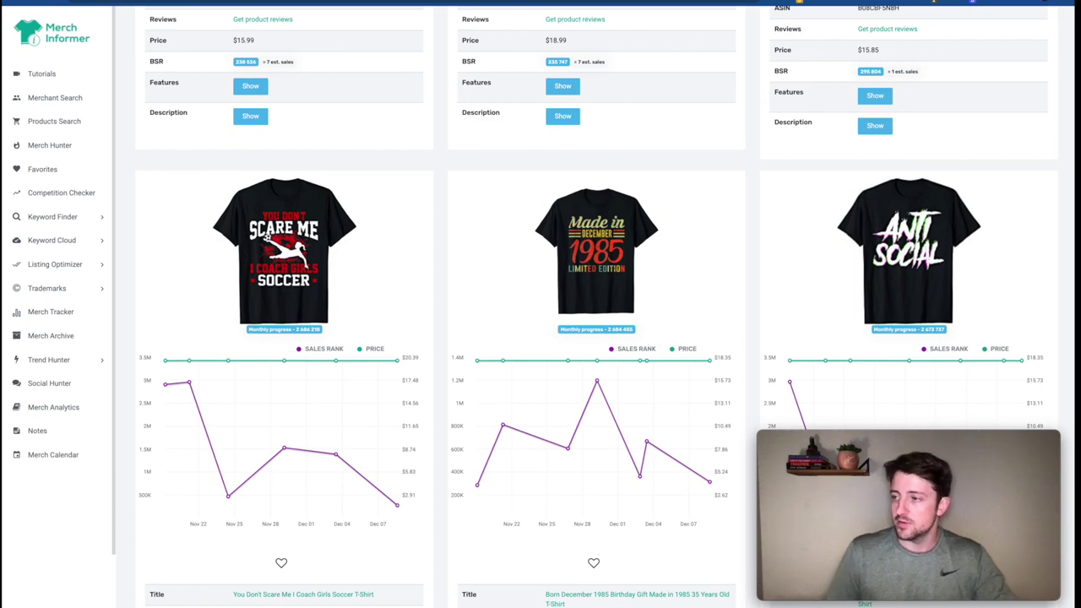
Switch to the Word document and review the niche list, including French onion dip and Skydiving
key(super+Tab)
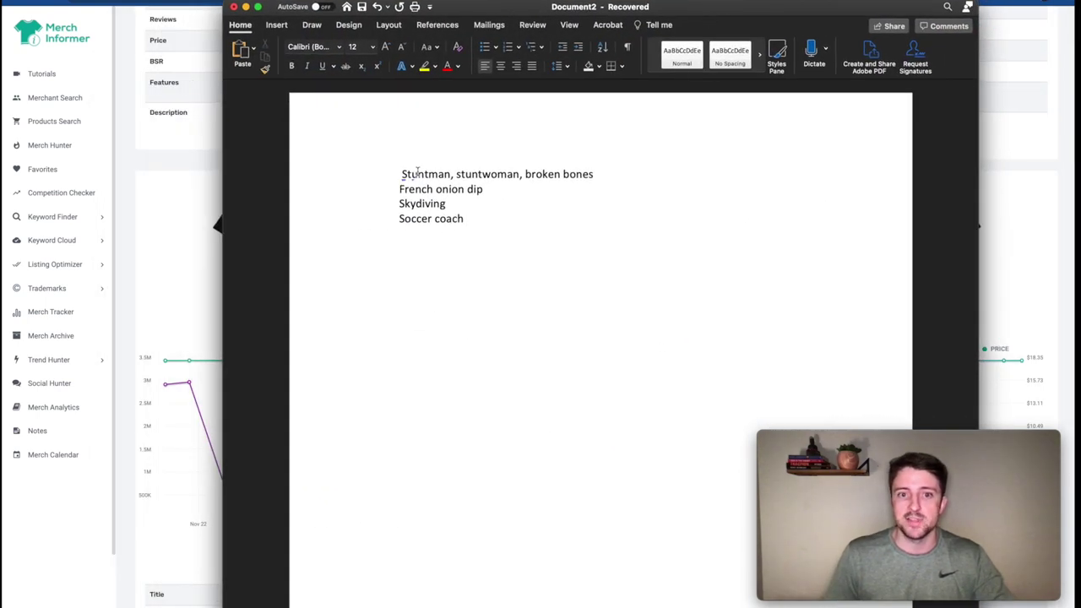
drag(400, 186, 439, 208)
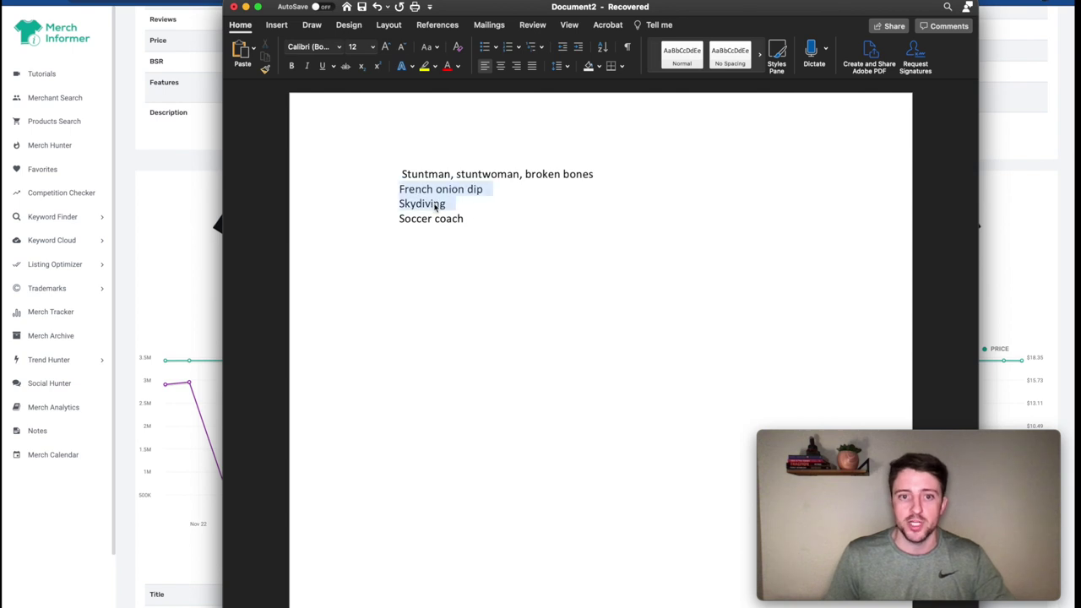
click(422, 205)
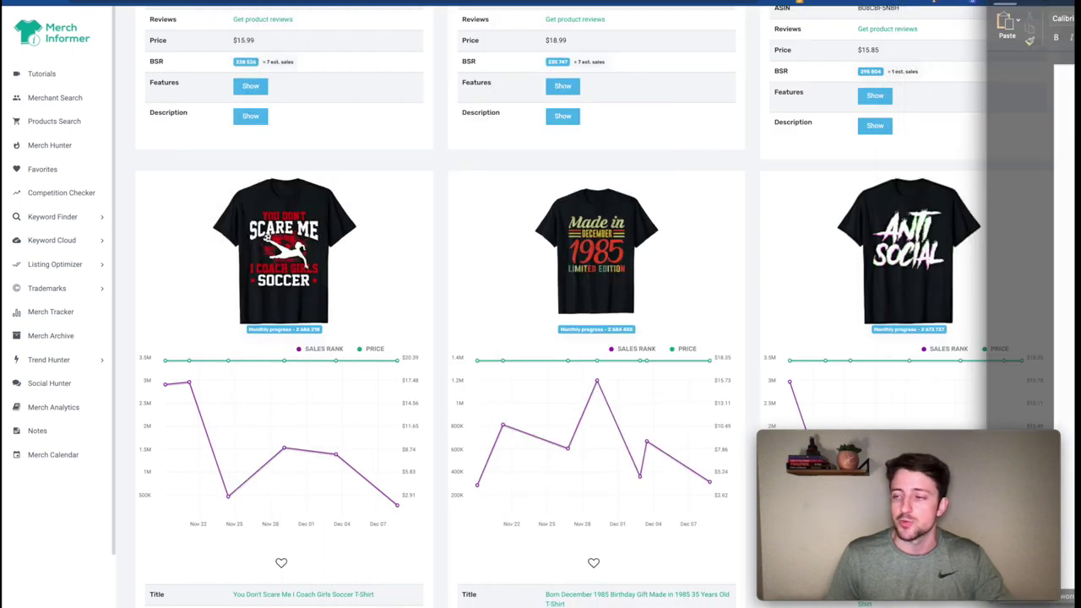
Switch back to Merch Informer and open the Merch Hunter search page
key(super+Tab)
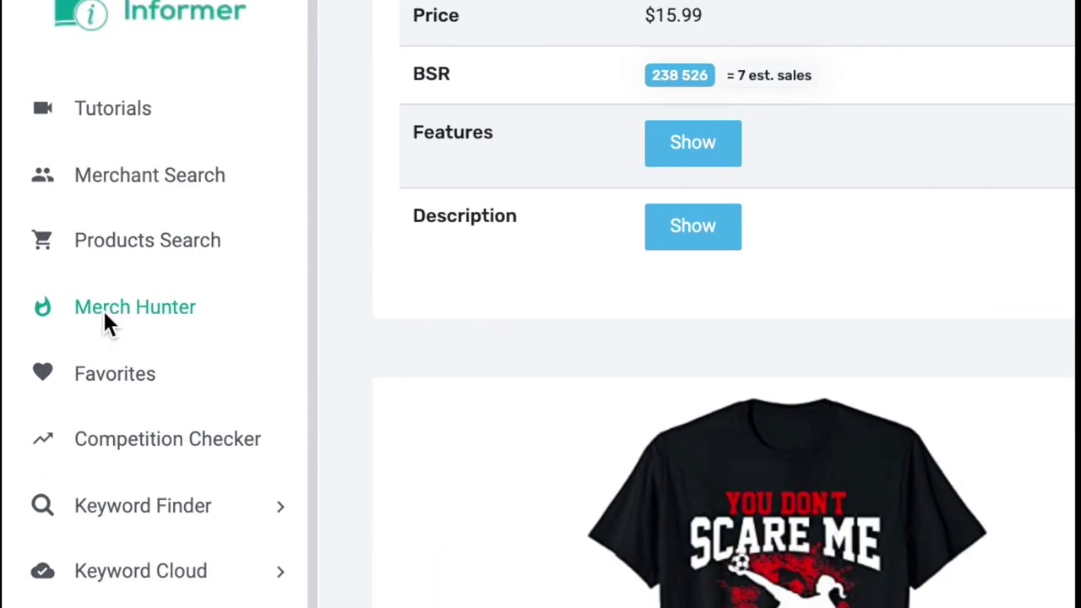
click(48, 146)
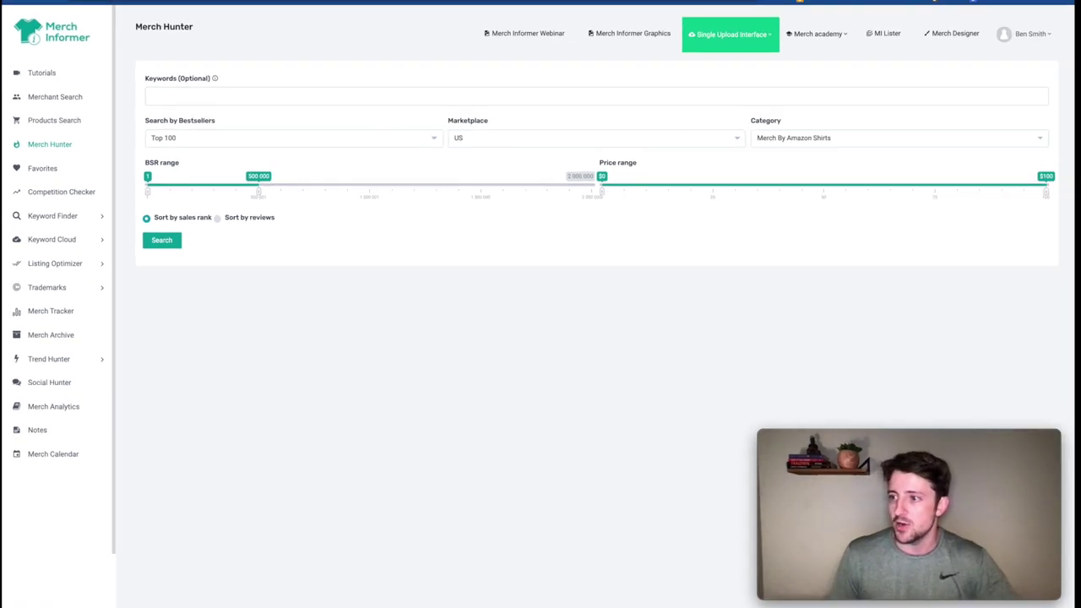
Search Merch Hunter for the keyword Stuntman with the BSR range extended to 2 000 000
click(250, 97)
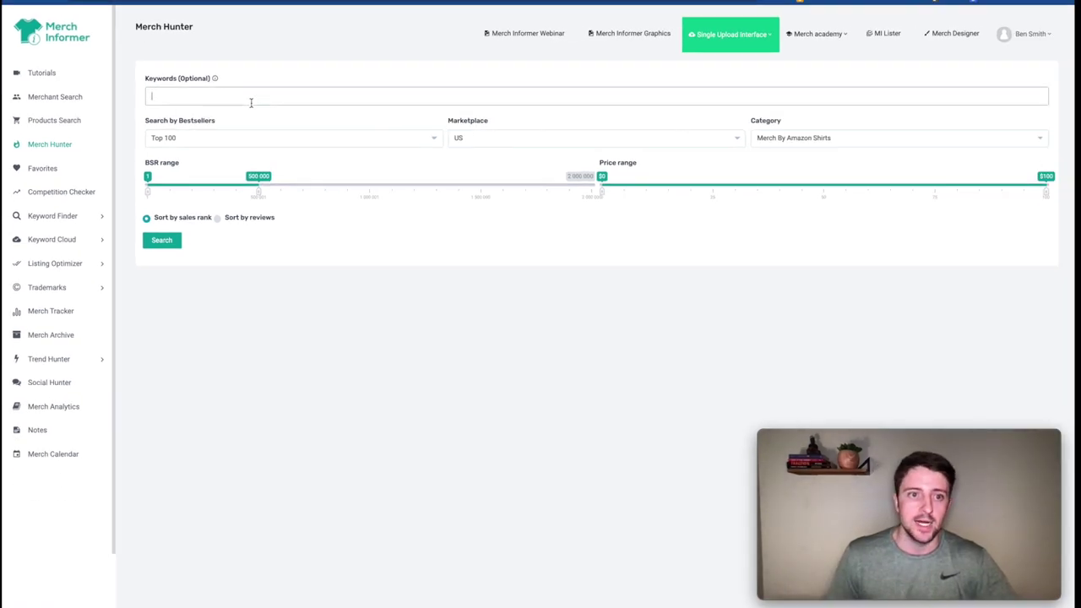
text(Stuntman)
click(156, 241)
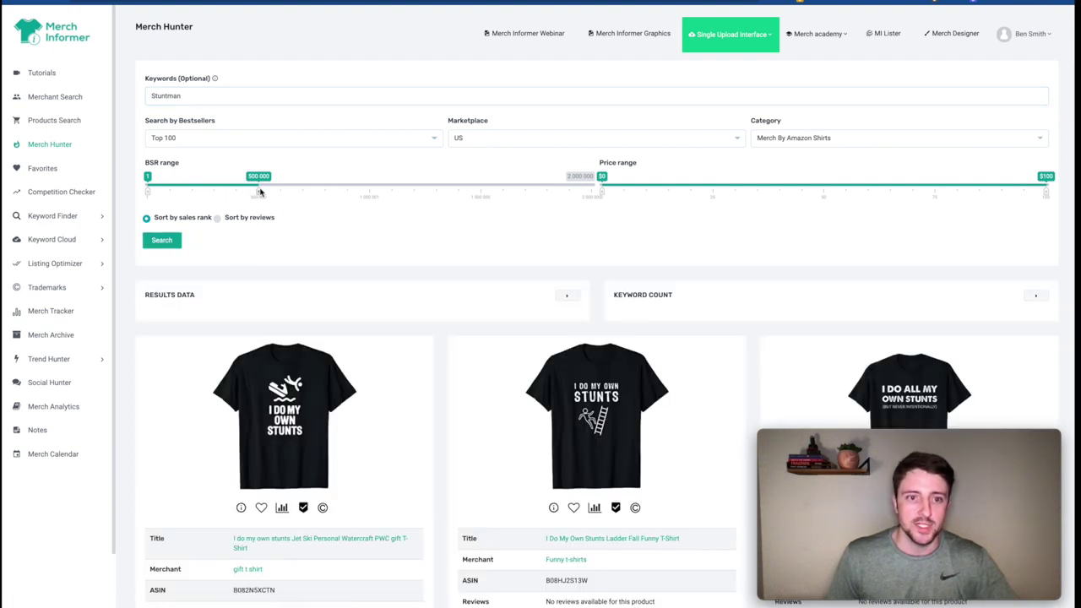
drag(260, 192, 593, 192)
click(169, 241)
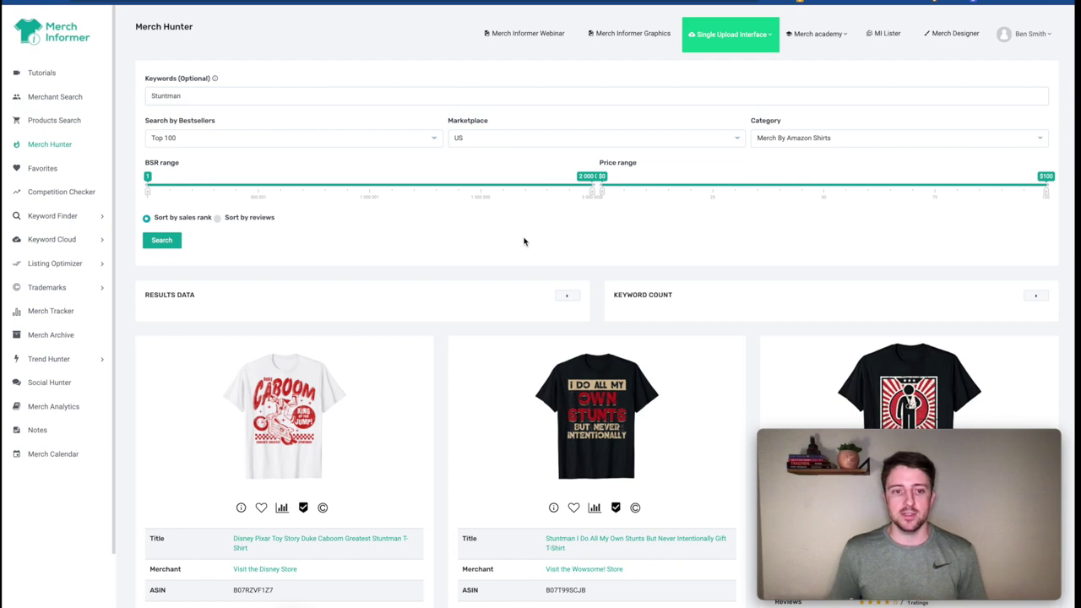
Expand the Stuntman search's results data and keyword count, review the total results and common keywords, and collapse both sections
scroll(501, 241, down, 3)
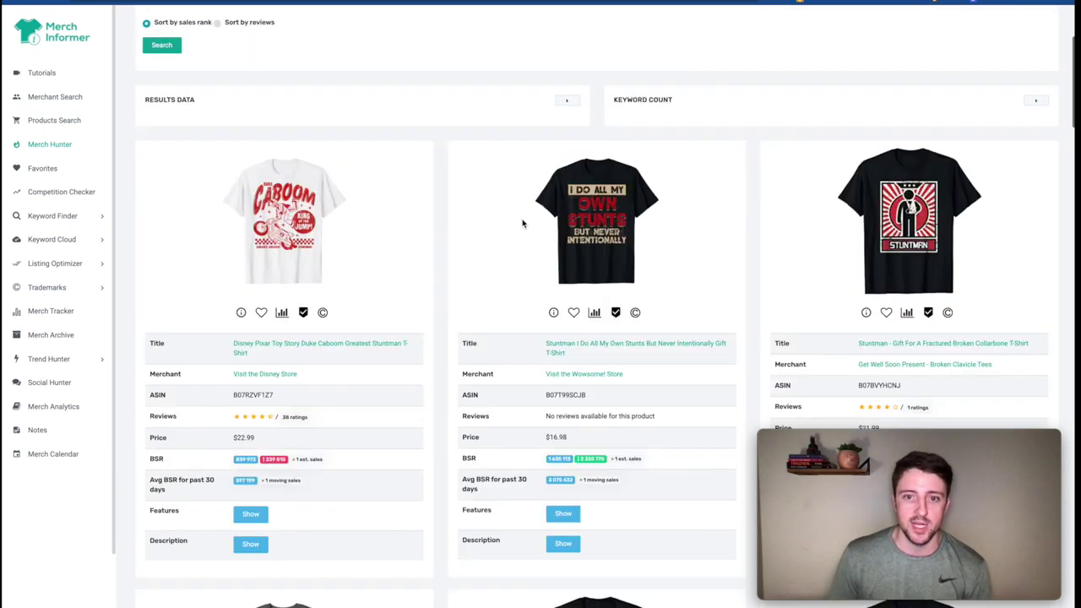
click(568, 101)
drag(406, 149, 514, 313)
click(578, 261)
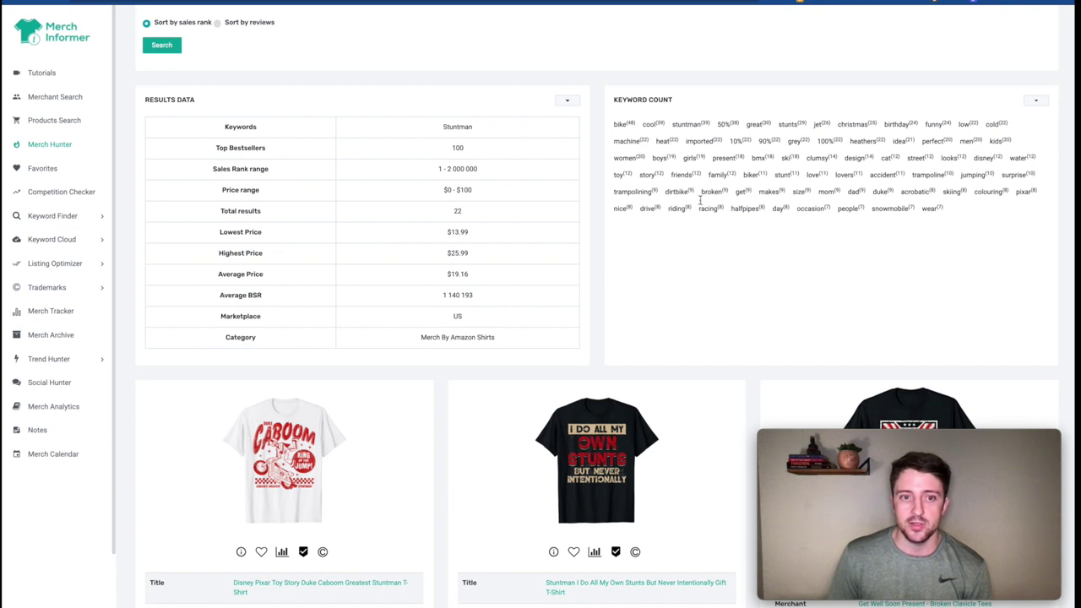
drag(622, 99, 675, 128)
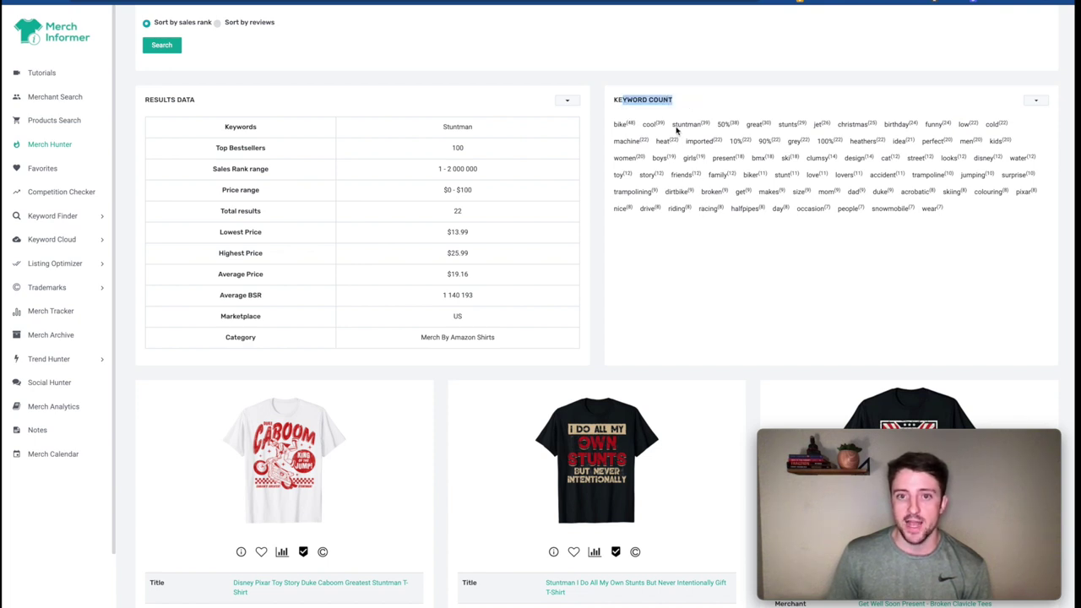
drag(229, 216, 458, 210)
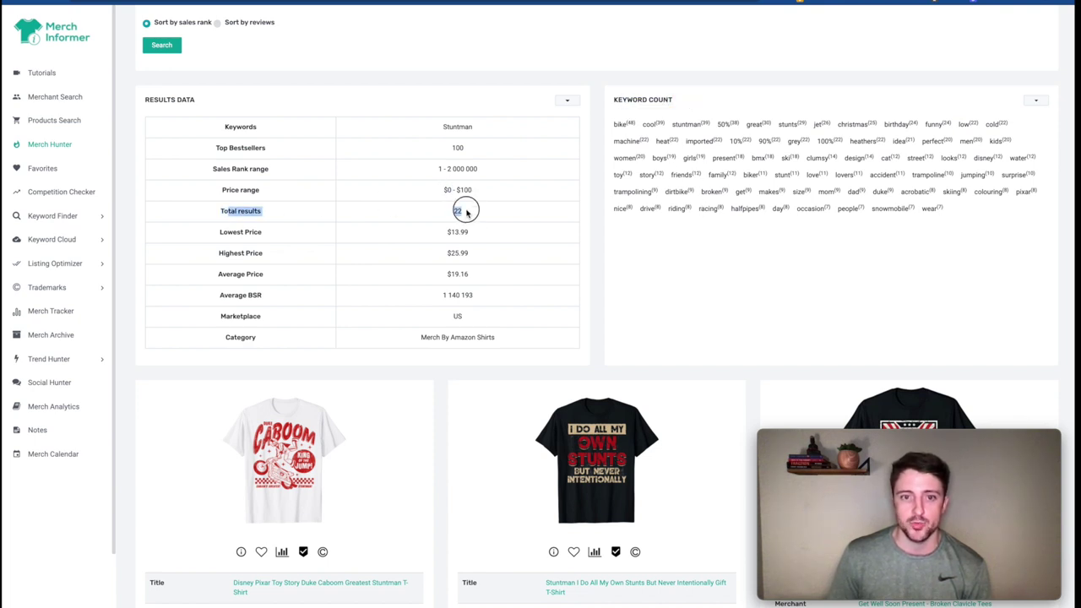
click(567, 102)
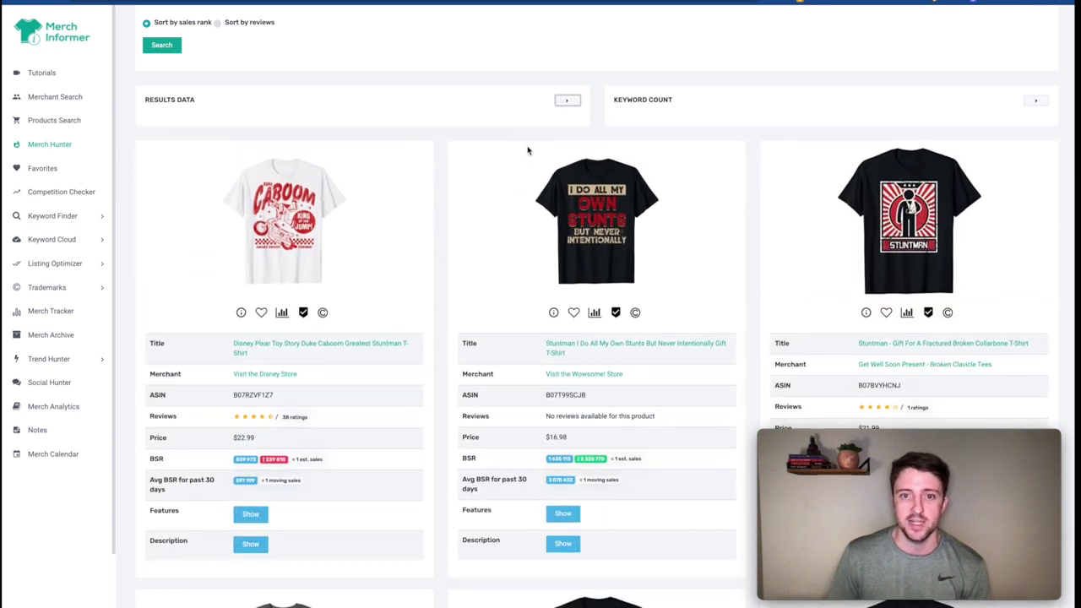
Examine the Stuntman shirts' designs, BSR and moving sales, down to the BMX and trampoline designs
scroll(505, 198, down, 2)
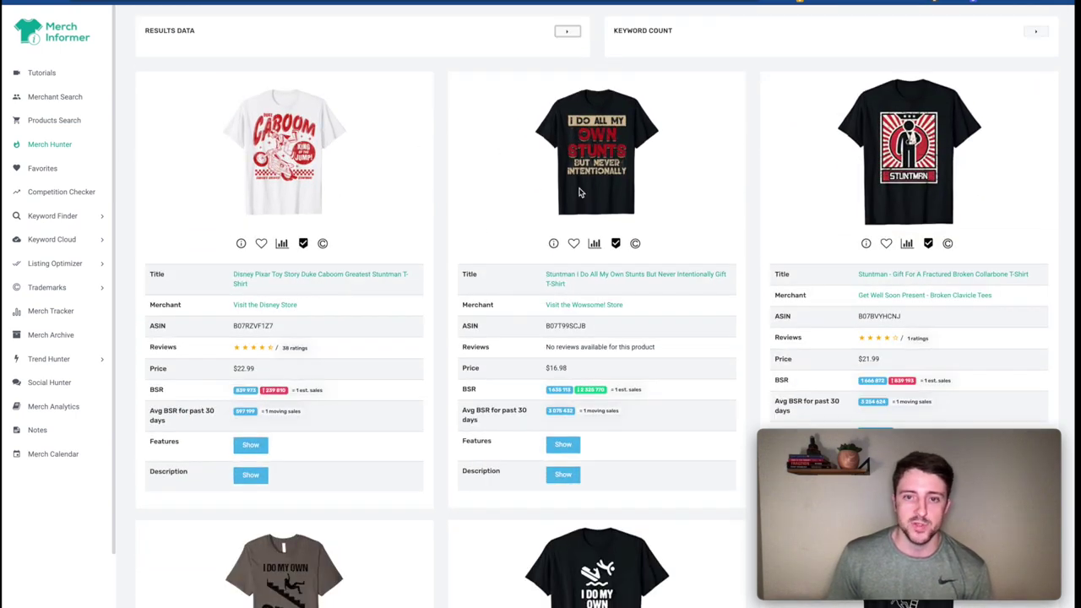
scroll(386, 232, down, 2)
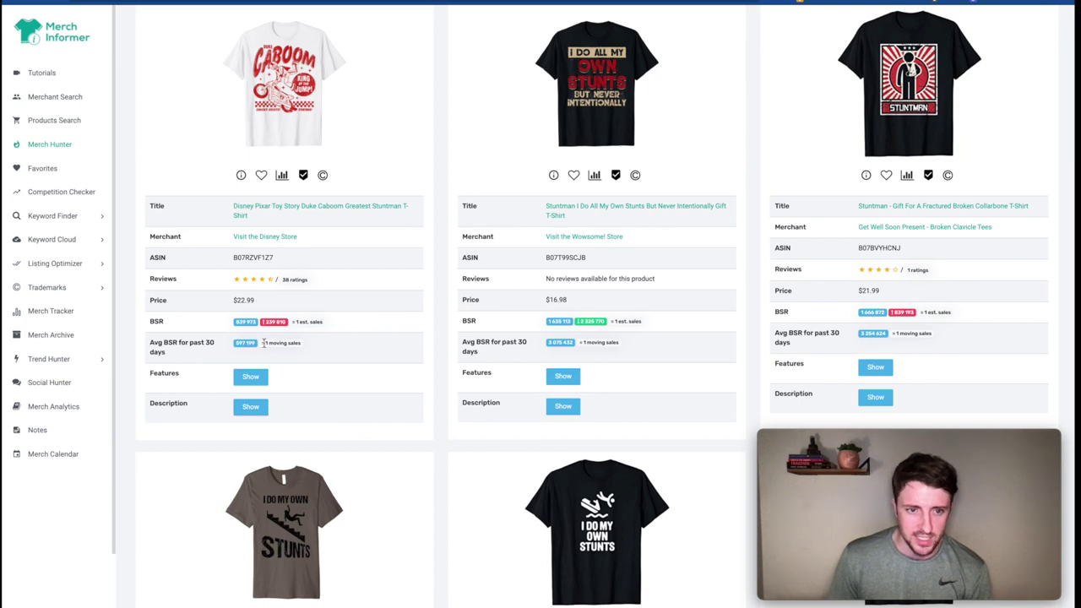
drag(256, 342, 331, 344)
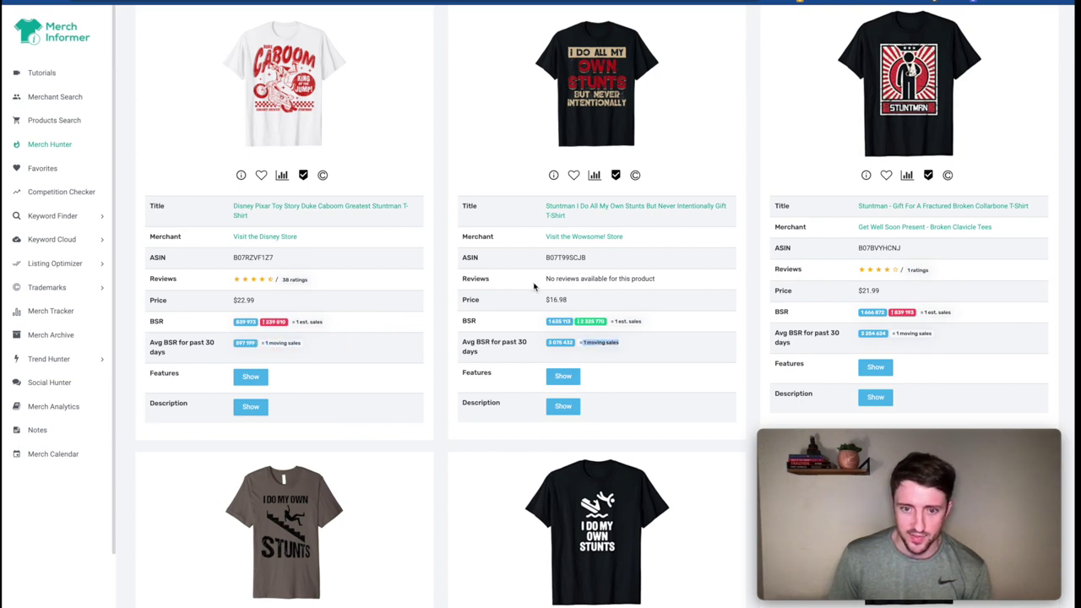
scroll(536, 283, down, 8)
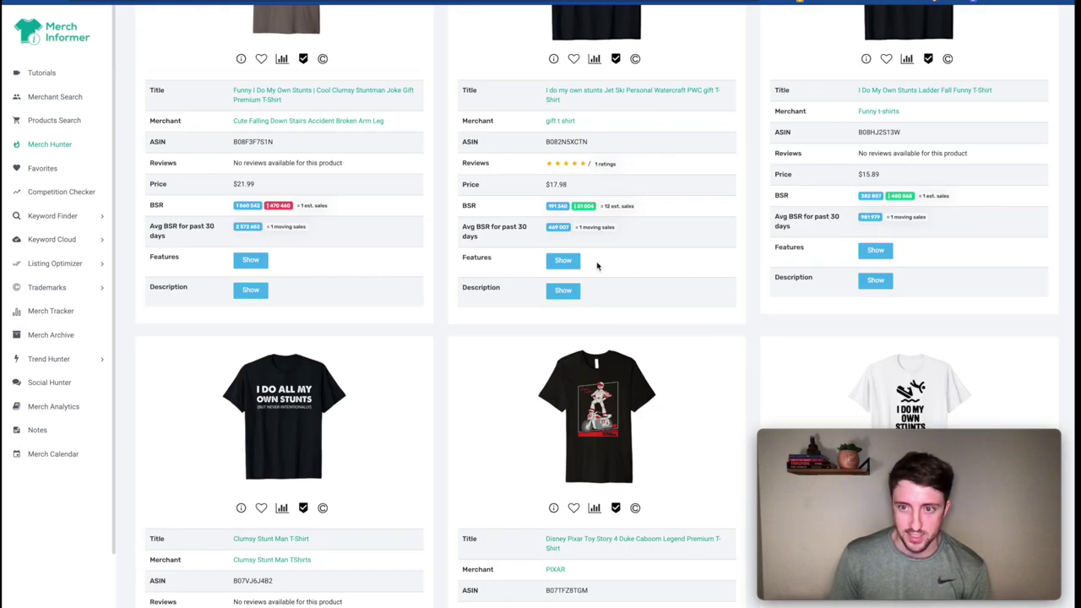
scroll(601, 241, down, 3)
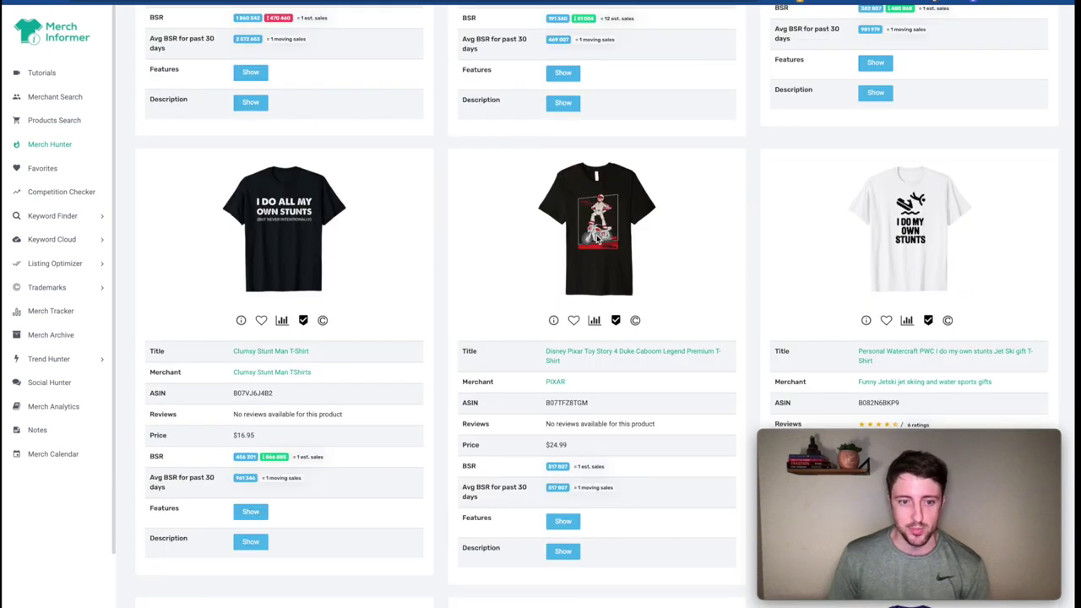
scroll(594, 243, down, 6)
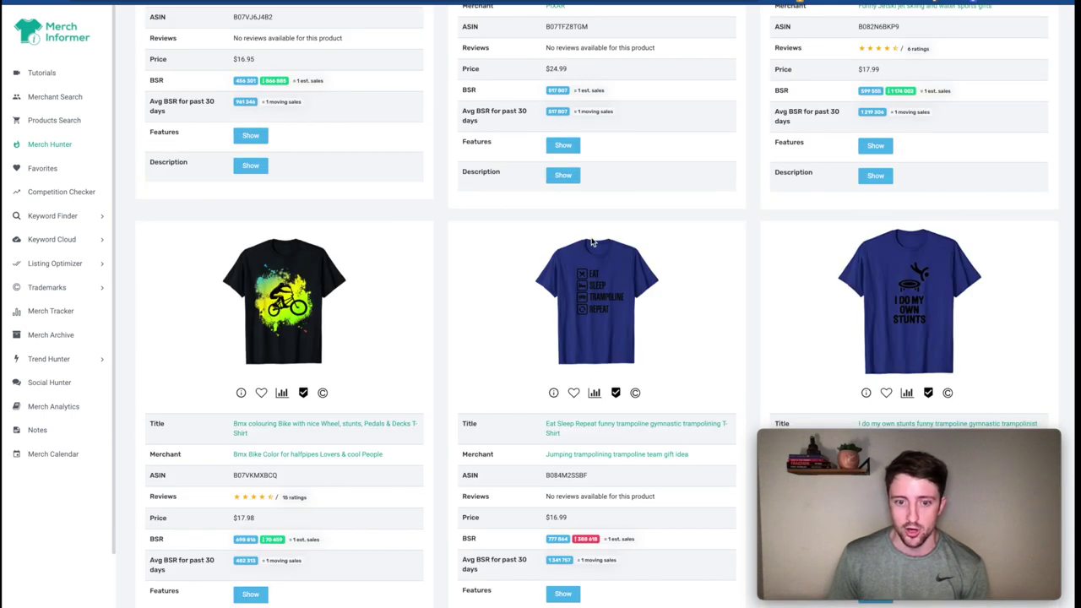
scroll(592, 242, up, 18)
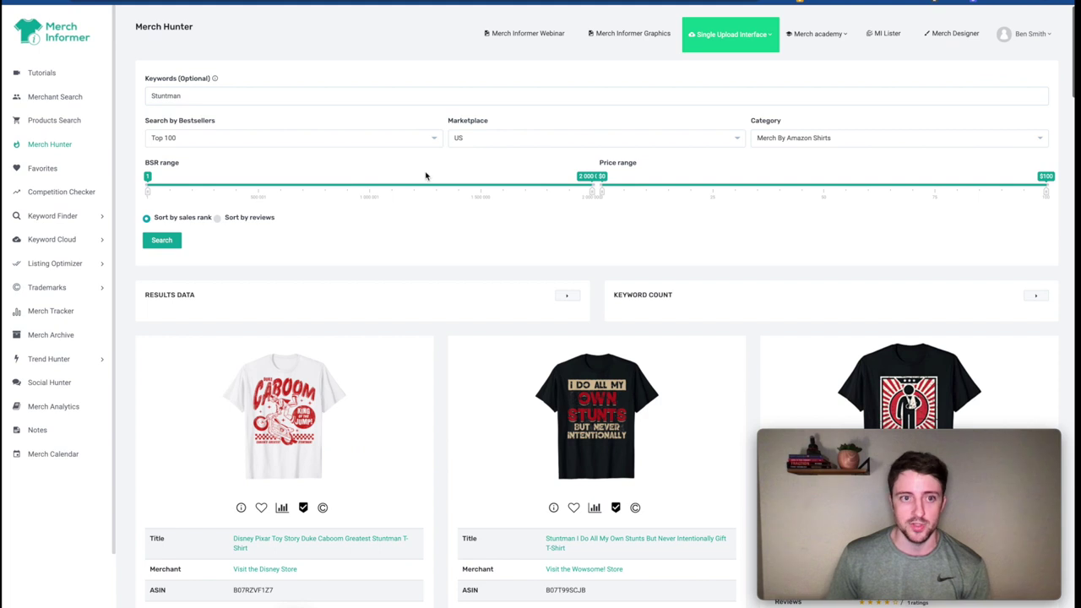
Replace the Merch Hunter keyword with skydiving and run the search
double_click(205, 95)
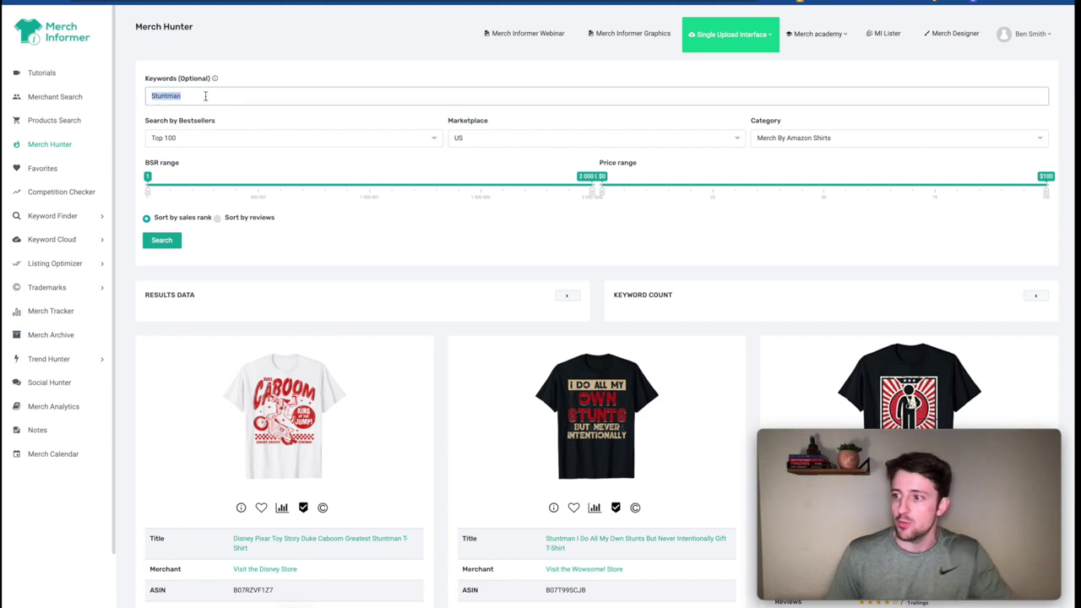
text(skydiving)
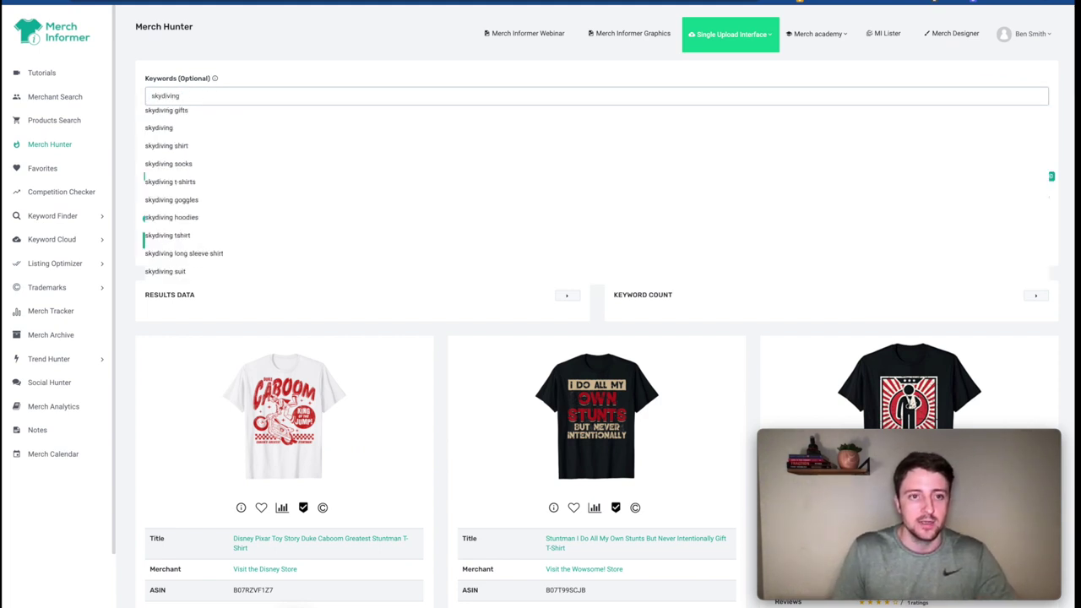
key(Return)
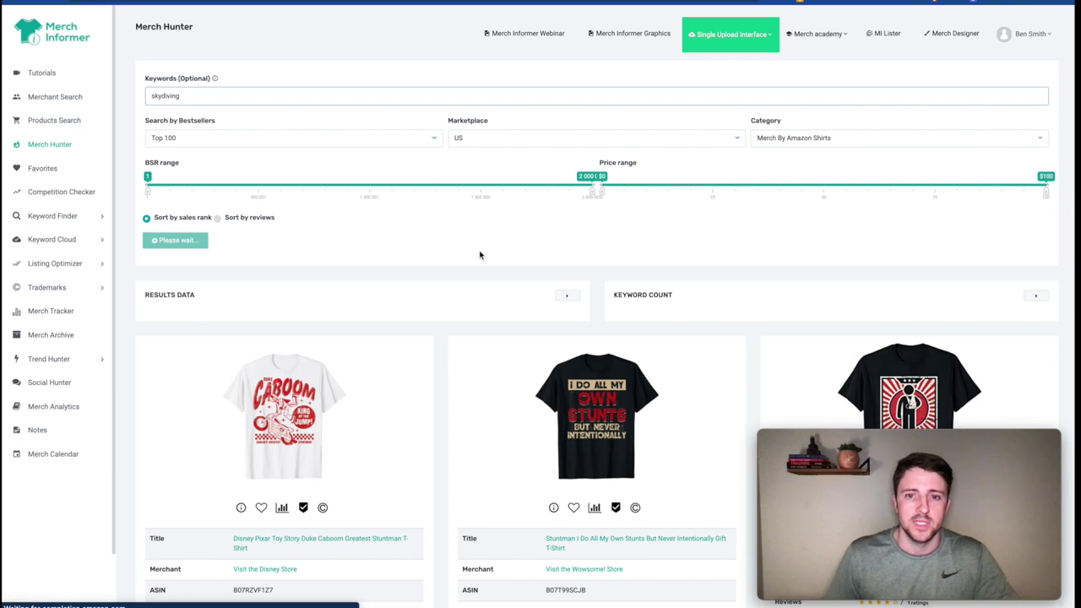
Examine the skydiving shirts' designs, reviews and sales ranks, down to the parachuting evolution and jump-out-of-planes designs
scroll(601, 242, down, 3)
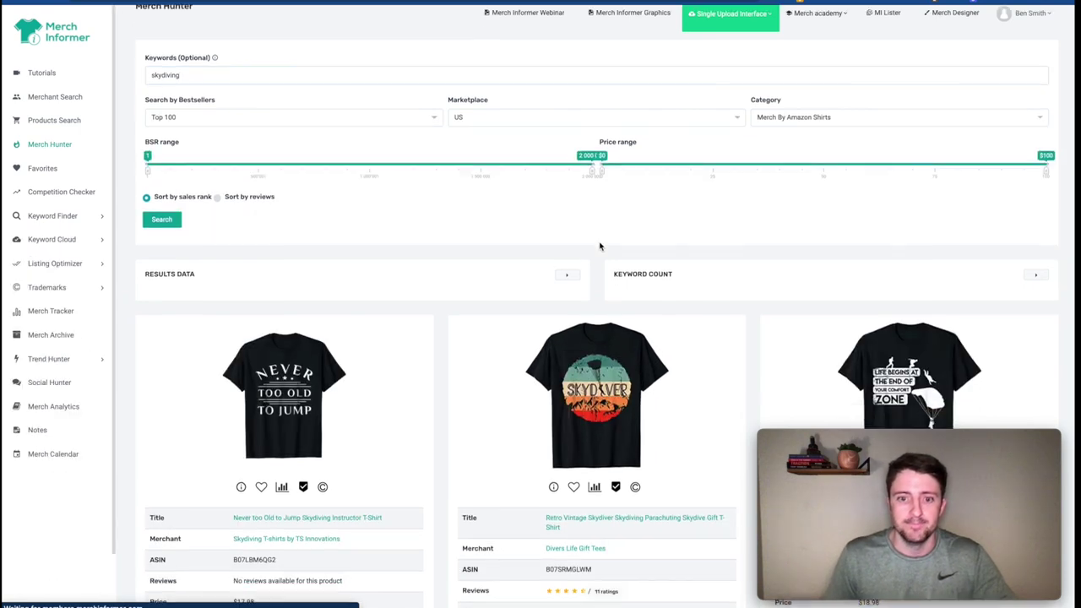
scroll(349, 374, down, 5)
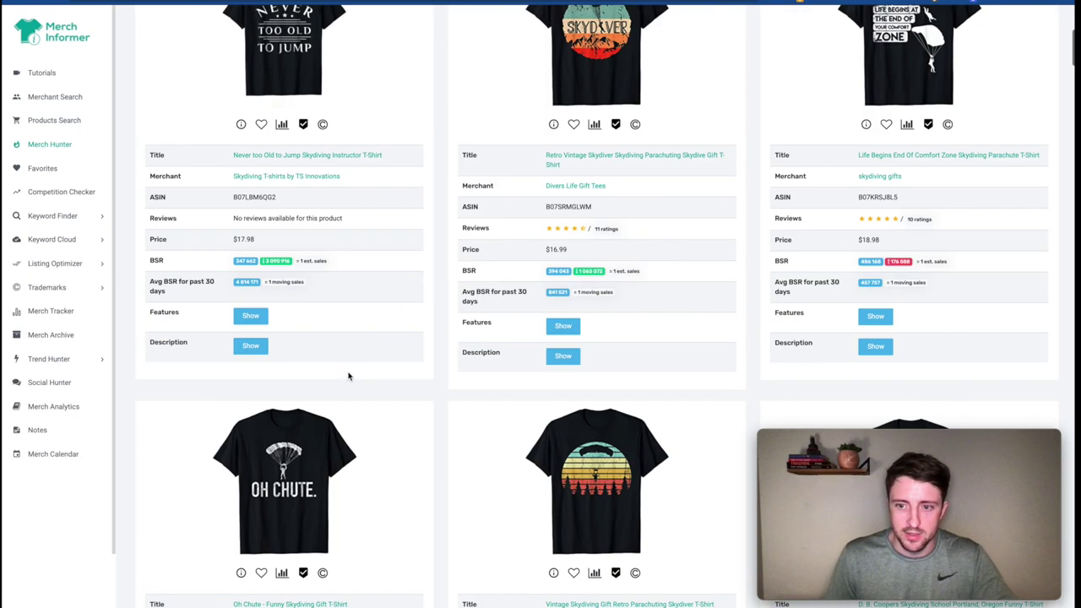
scroll(583, 285, down, 3)
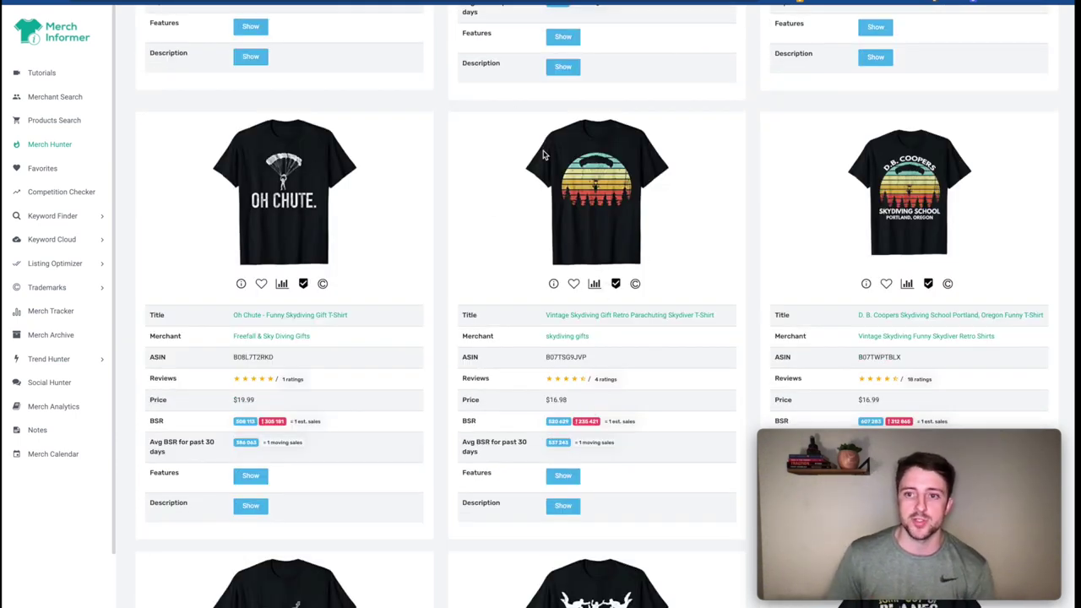
scroll(469, 254, down, 5)
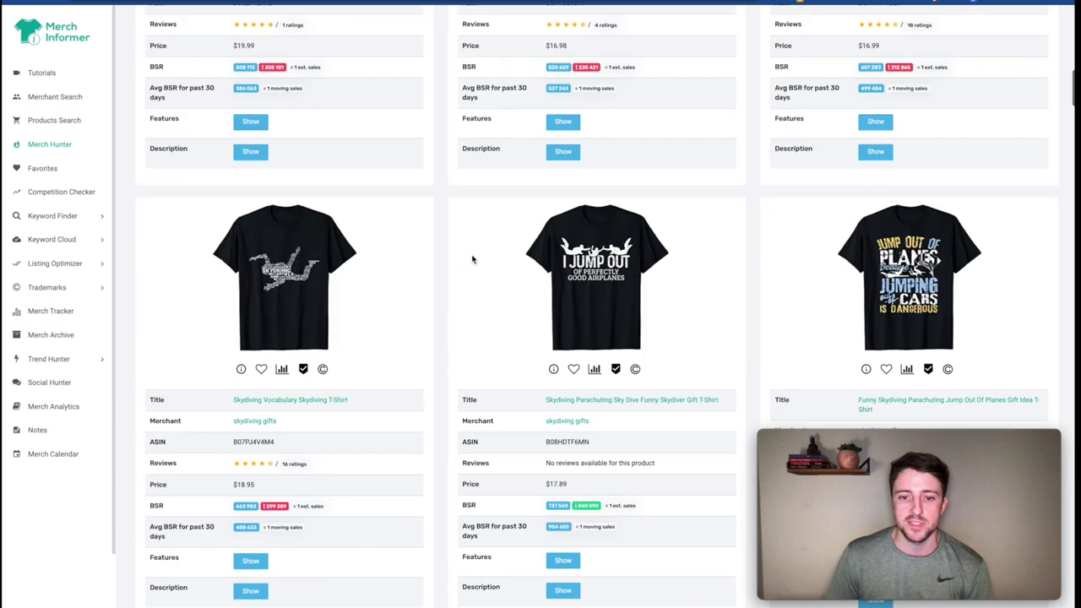
scroll(466, 258, down, 5)
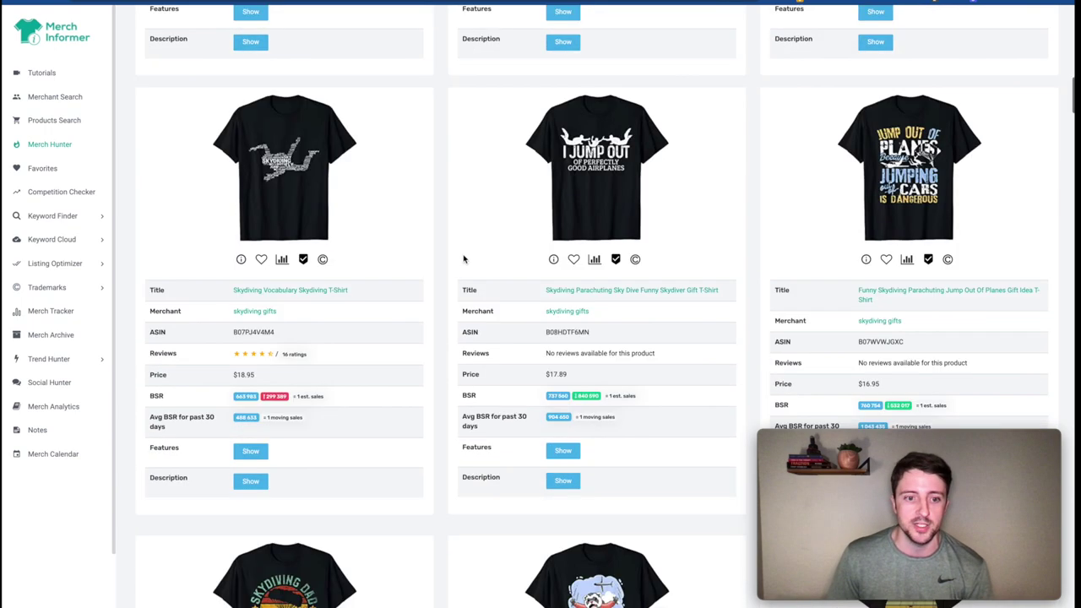
scroll(498, 274, down, 3)
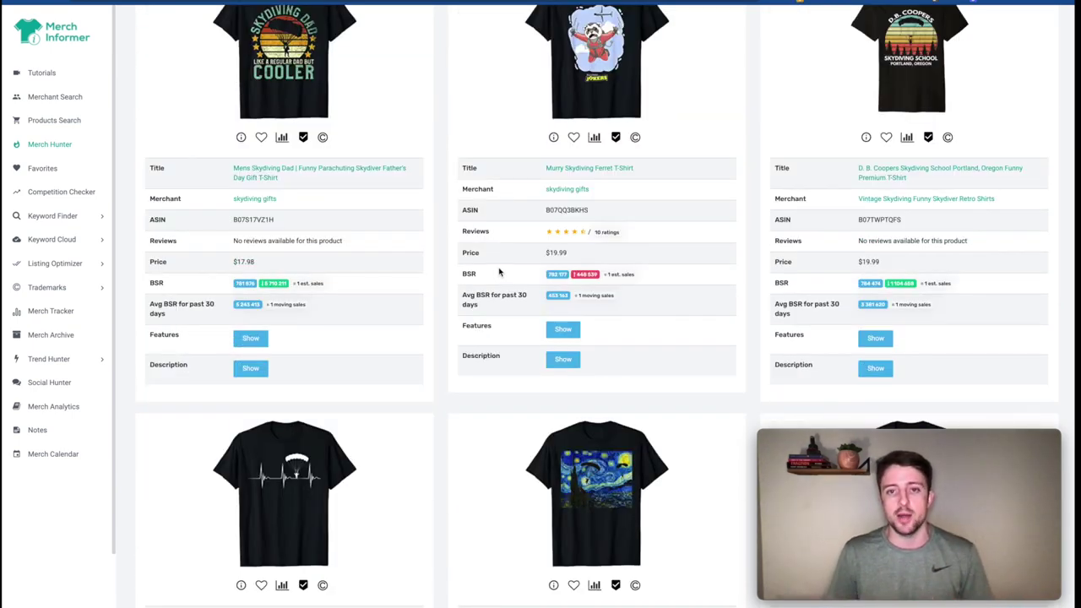
scroll(440, 245, down, 3)
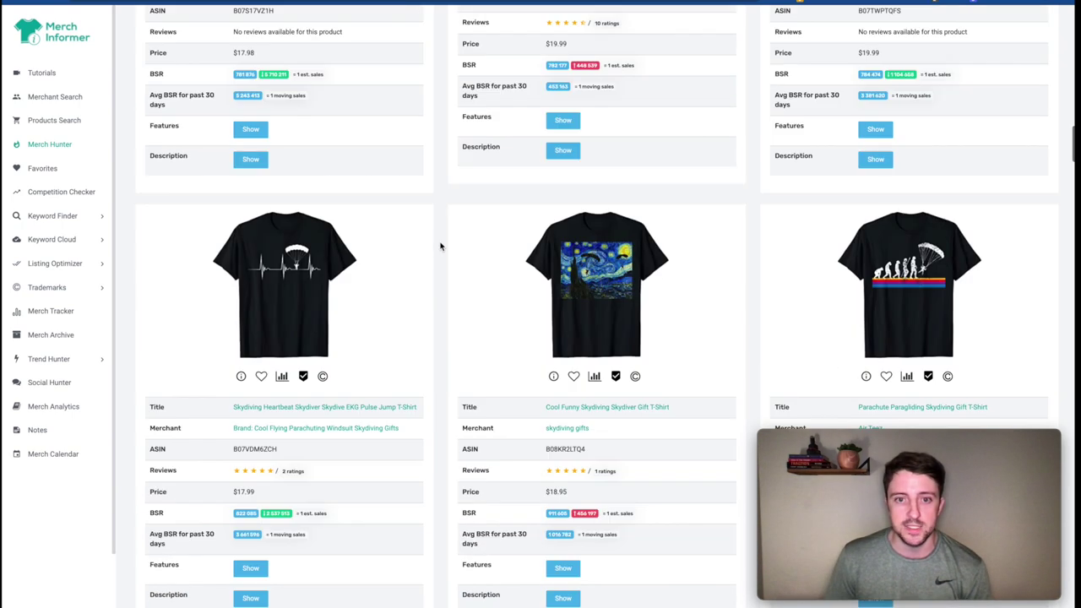
scroll(440, 246, down, 5)
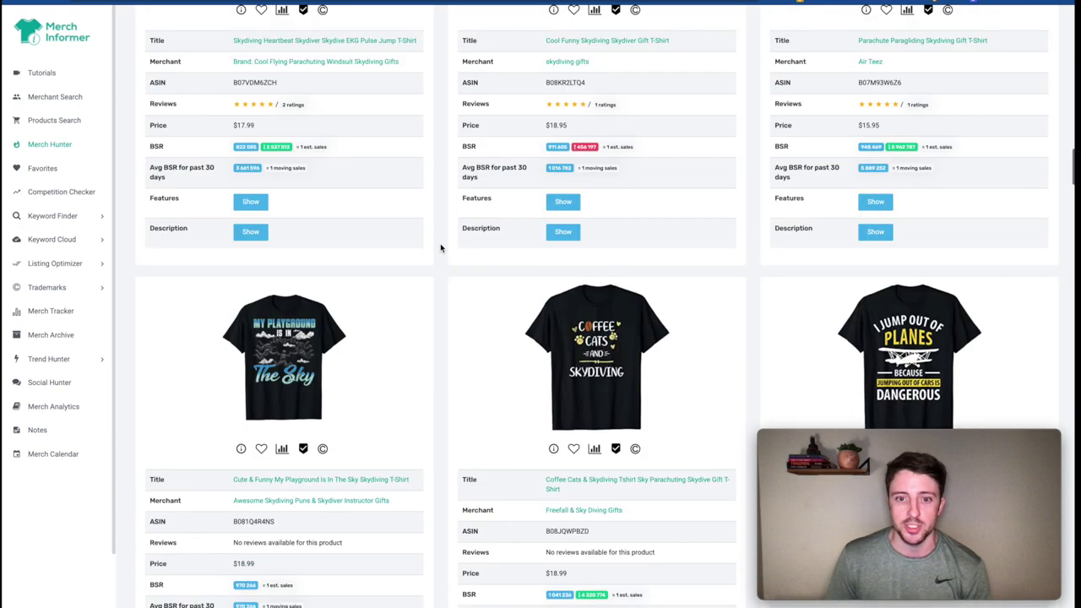
scroll(625, 371, down, 3)
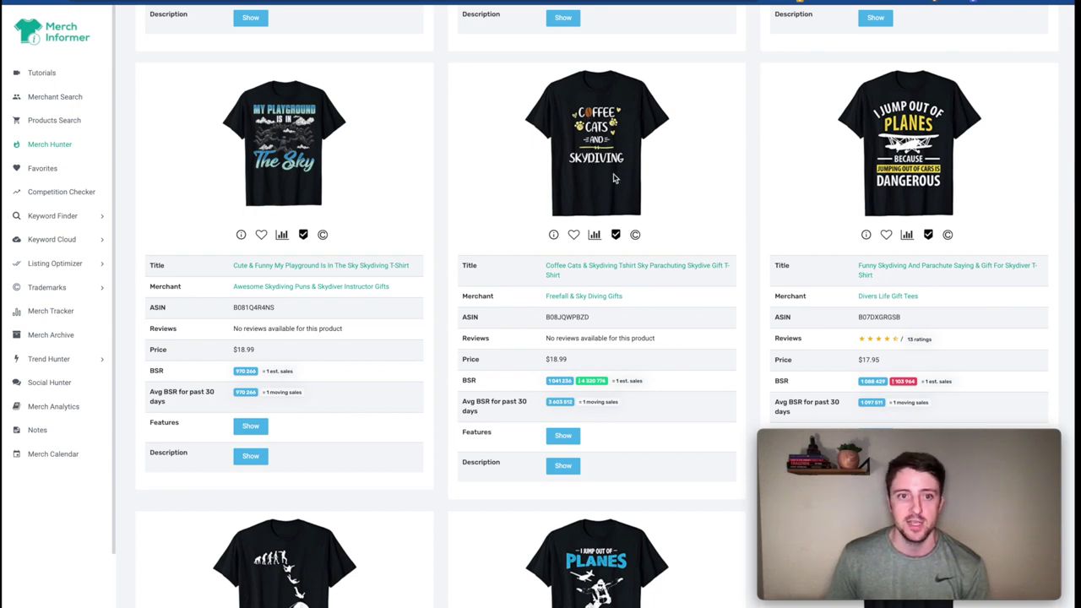
scroll(376, 189, up, 15)
scroll(380, 192, down, 15)
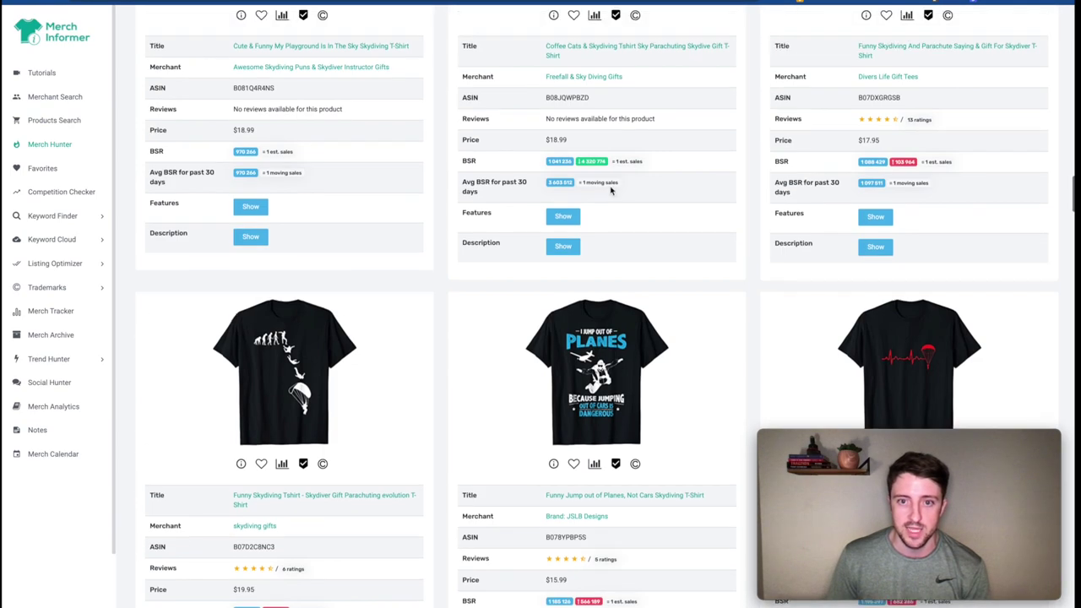
scroll(448, 207, up, 15)
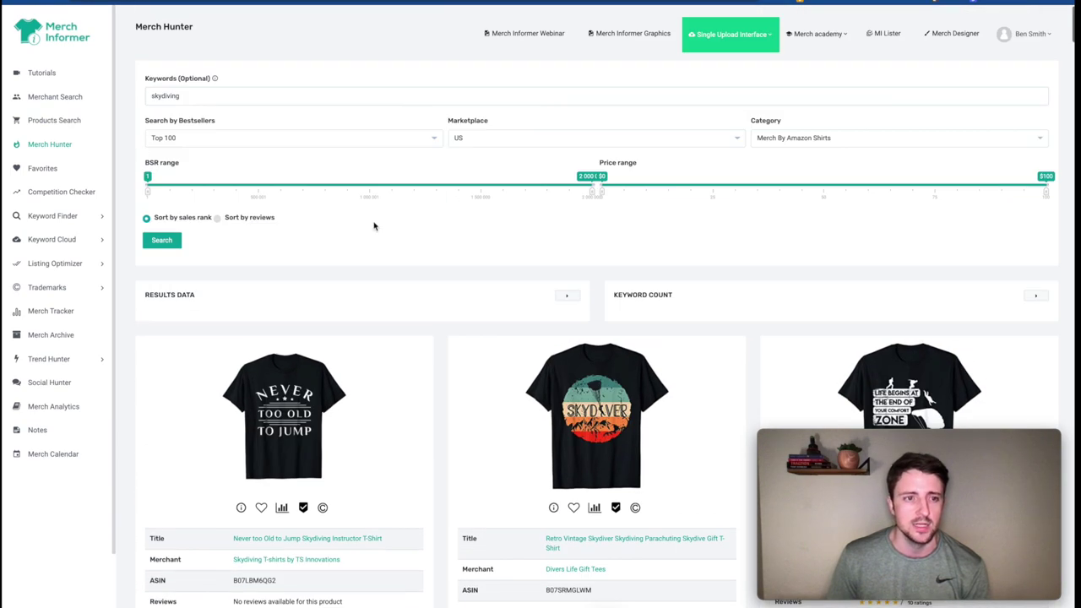
Open the Competition Checker and examine the dogs report's product totals, score and bestsellers keywords
click(51, 196)
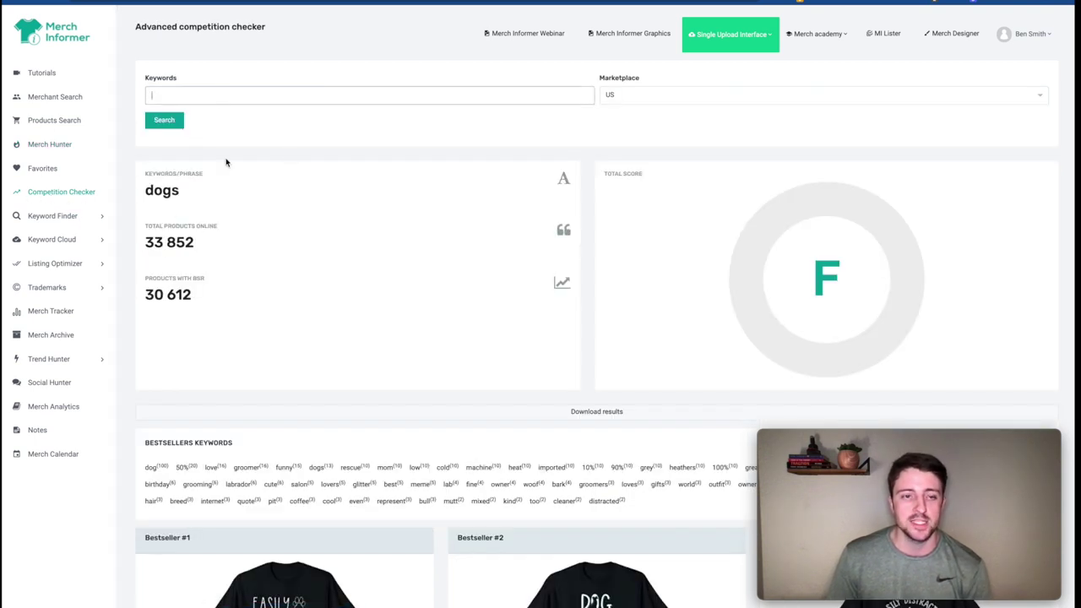
drag(143, 190, 224, 194)
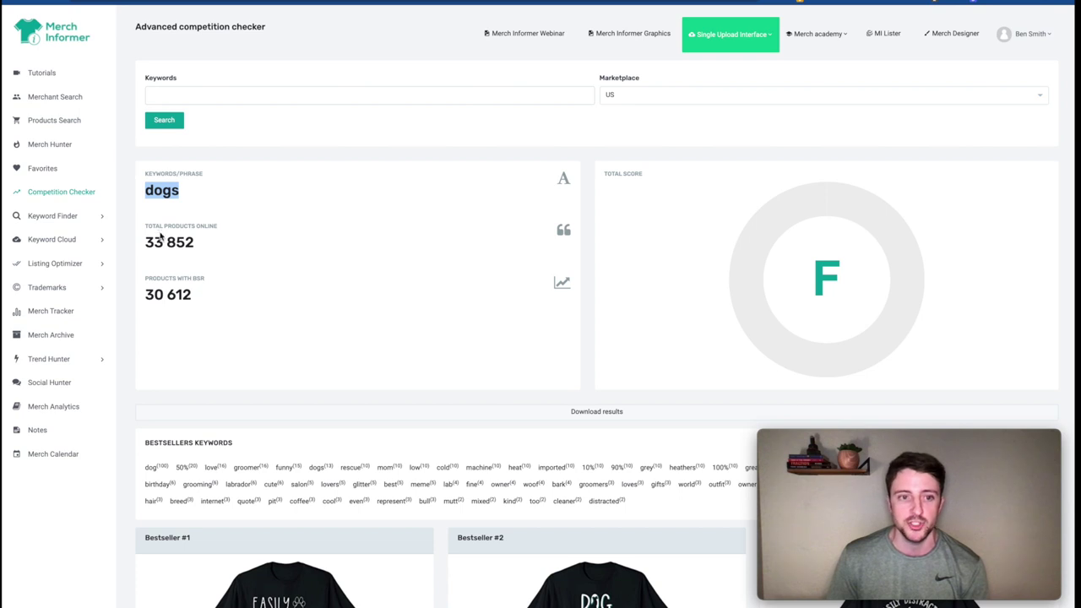
click(212, 244)
drag(157, 288, 217, 289)
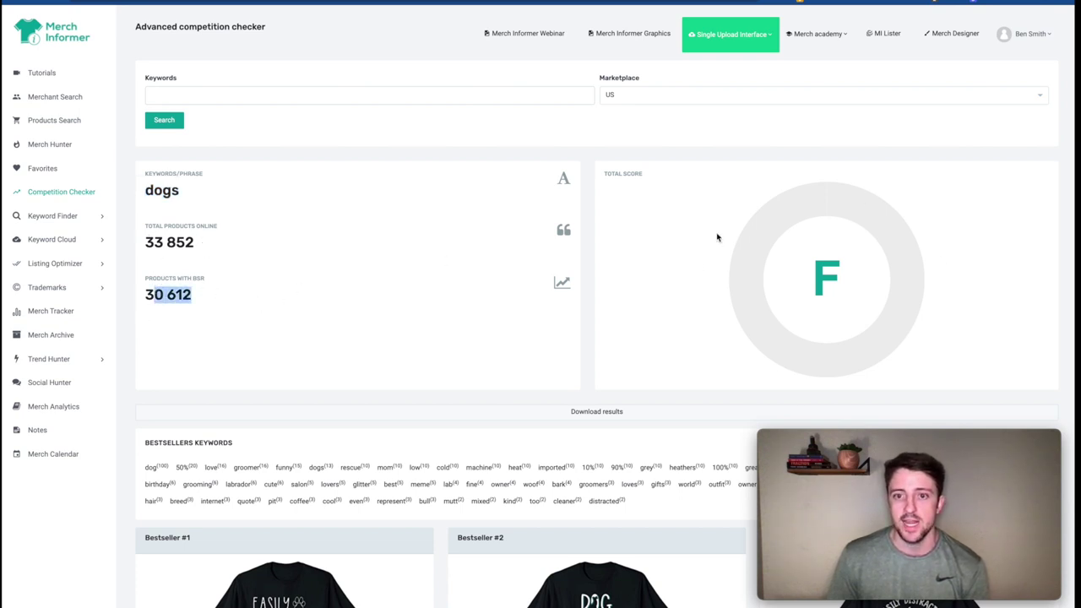
scroll(751, 282, down, 3)
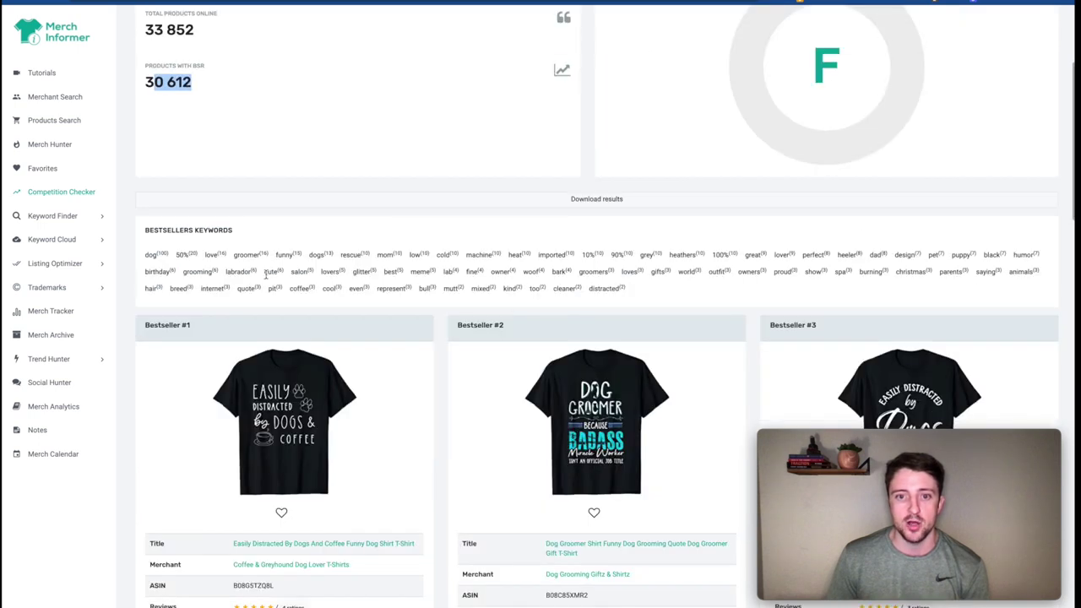
drag(155, 230, 250, 226)
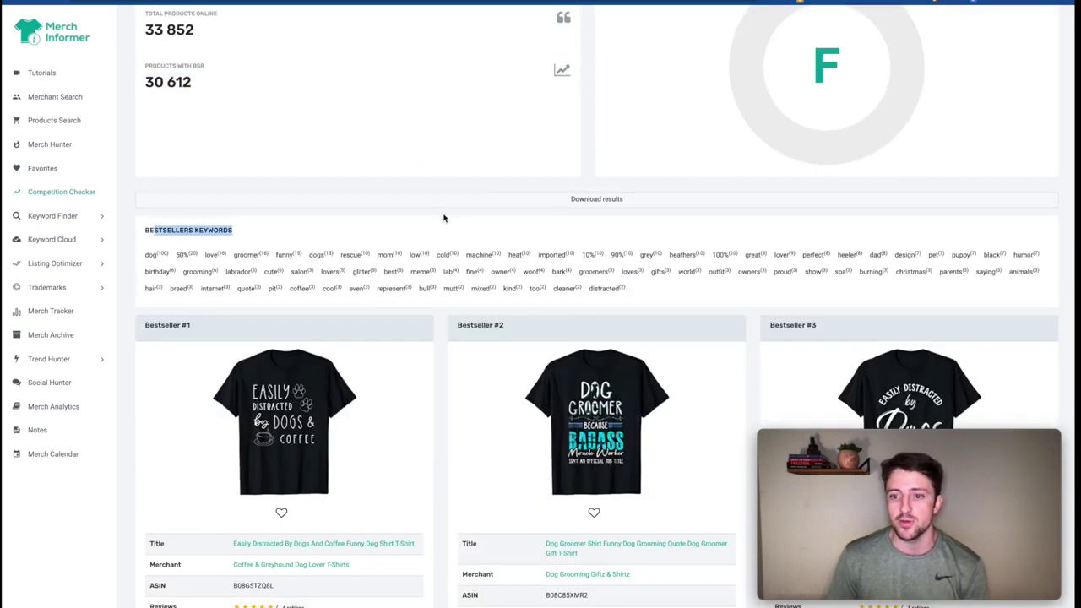
scroll(406, 211, up, 3)
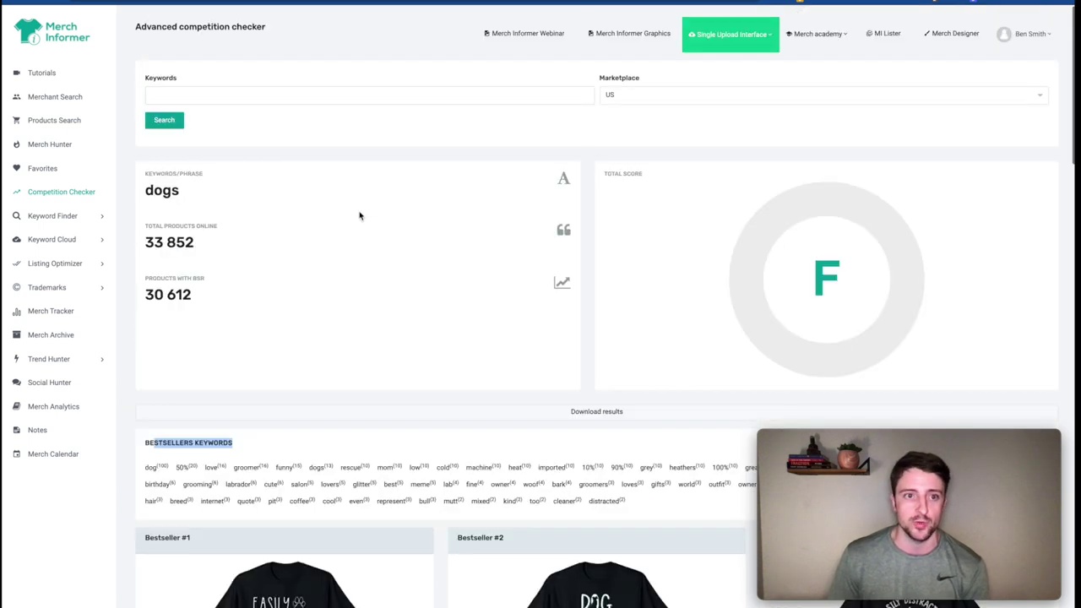
Run a competition check for the keyword stuntman in the US marketplace
click(278, 100)
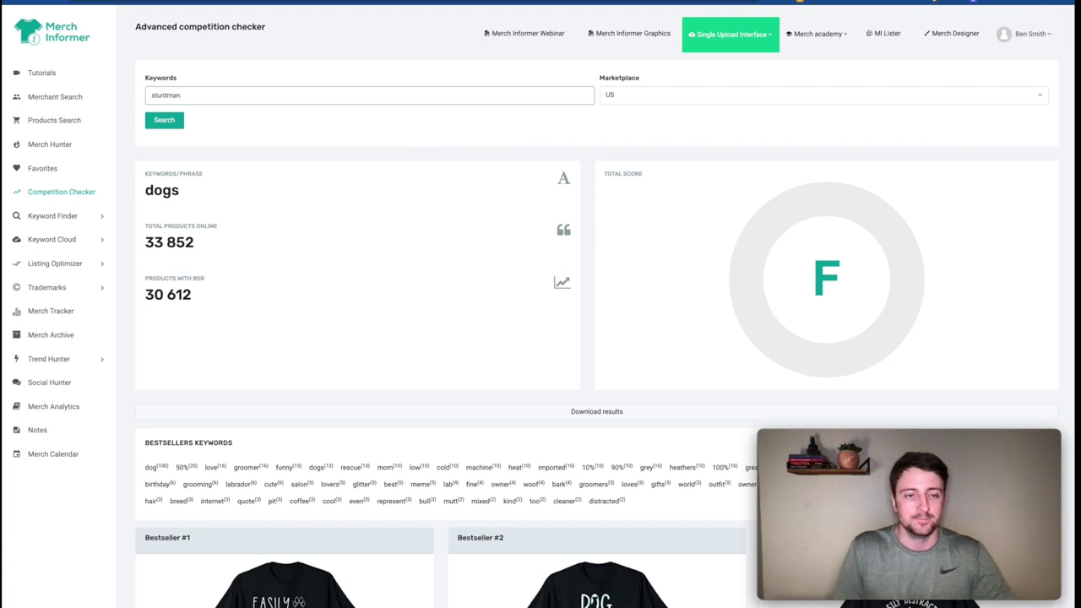
key(Return)
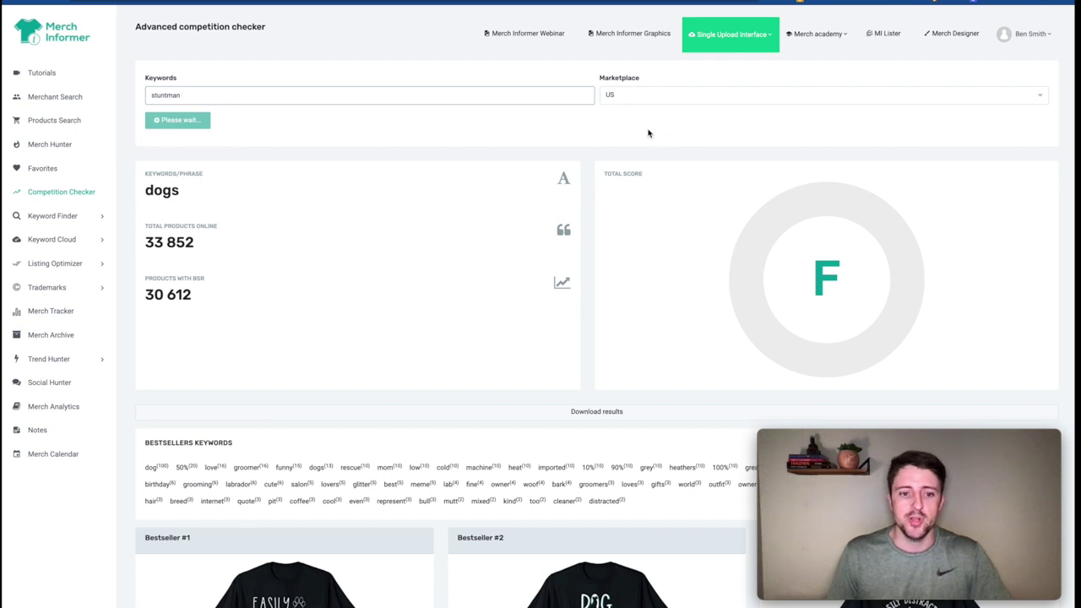
Examine the dogs report's total products, products with BSR and bestselling shirts while the stuntman check loads
scroll(622, 164, down, 2)
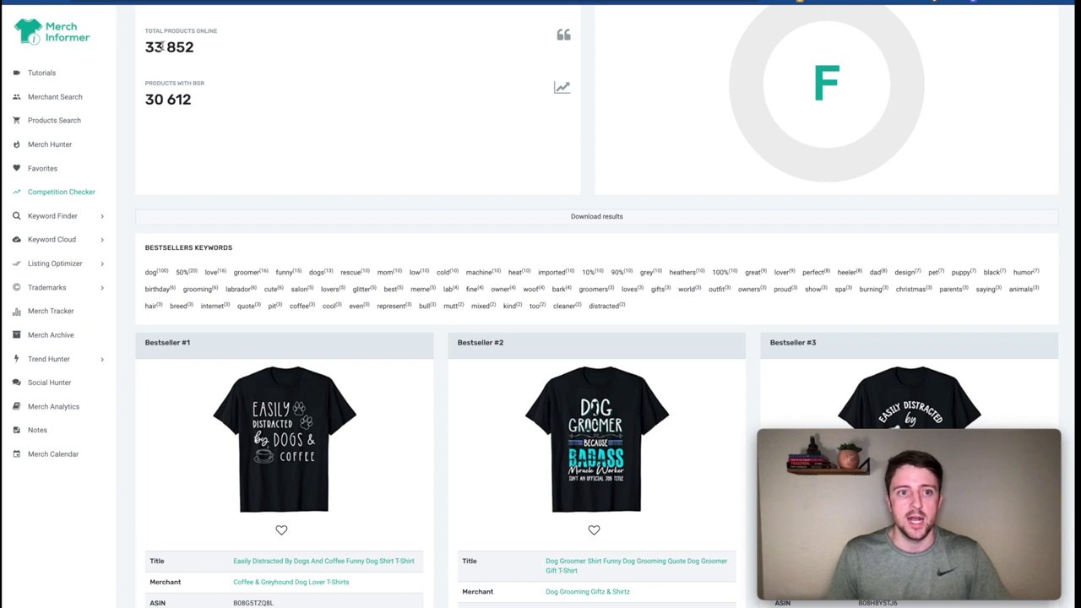
drag(148, 46, 211, 43)
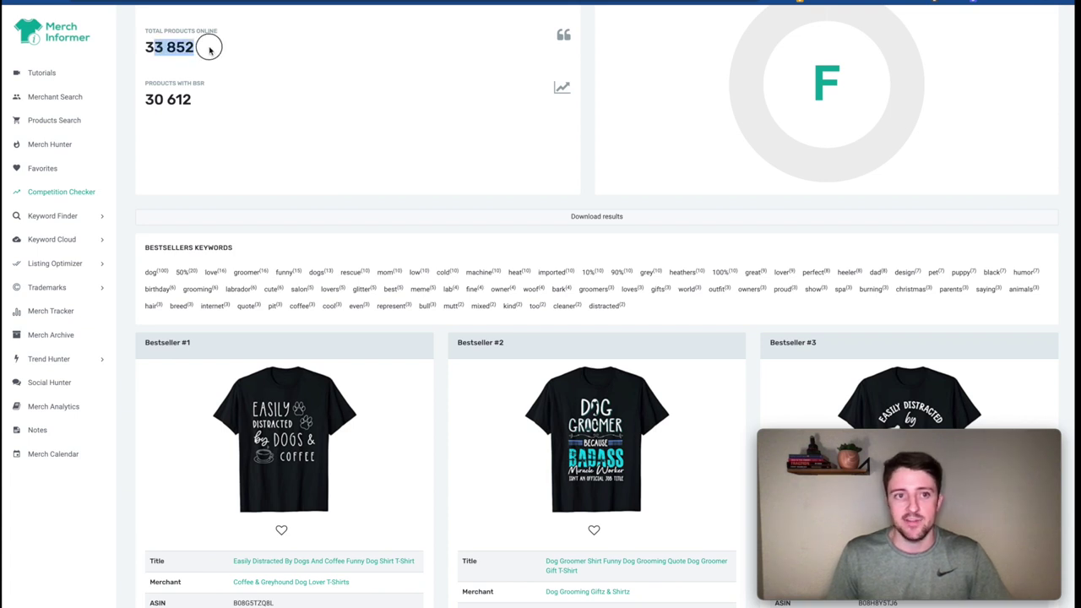
click(148, 96)
drag(148, 95, 302, 121)
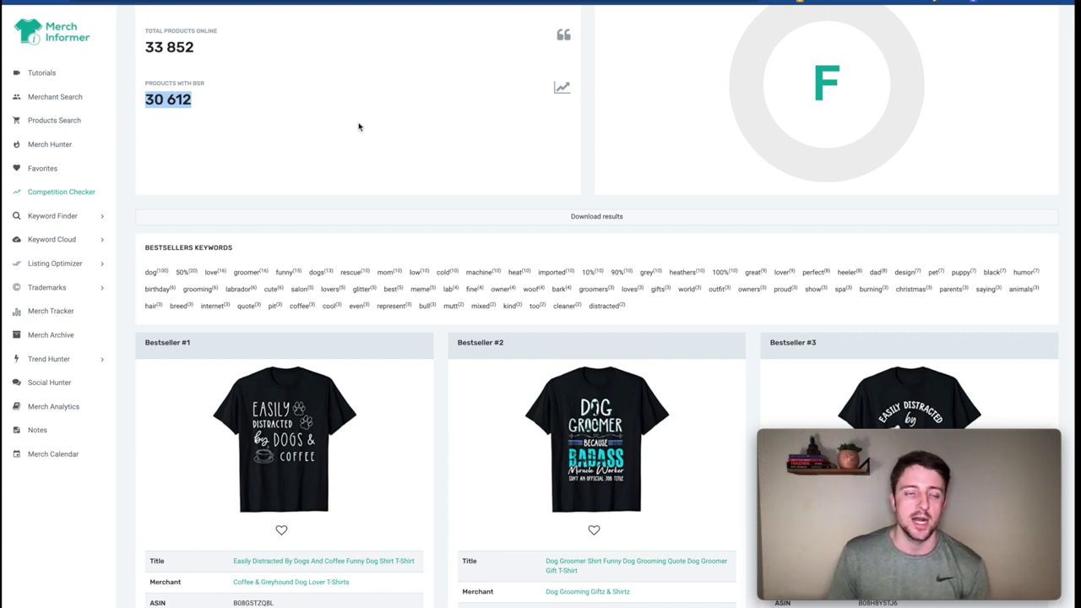
scroll(357, 126, down, 5)
scroll(358, 124, down, 7)
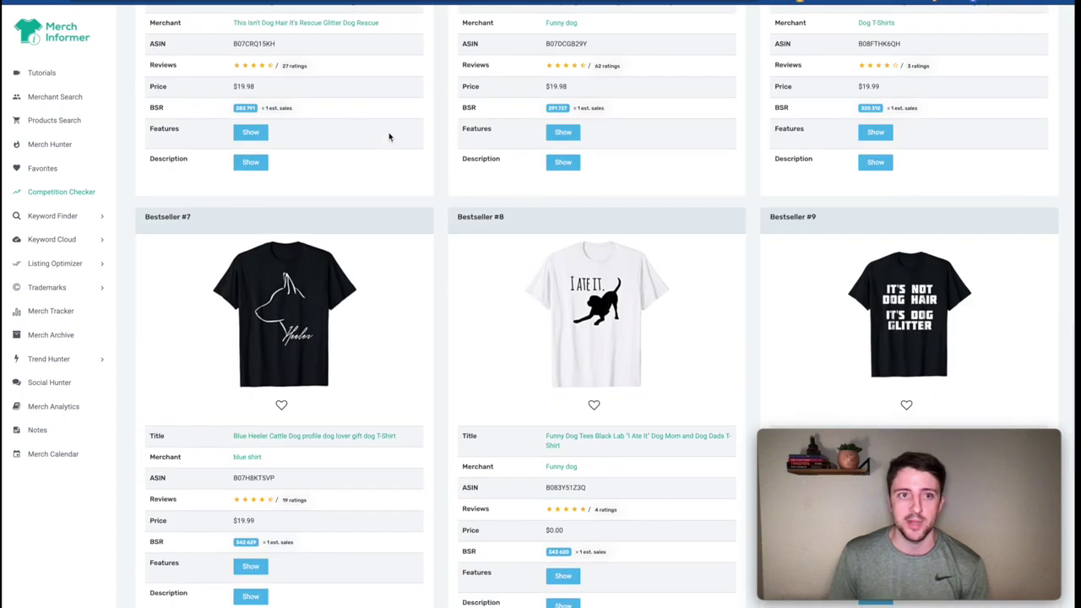
scroll(388, 135, up, 12)
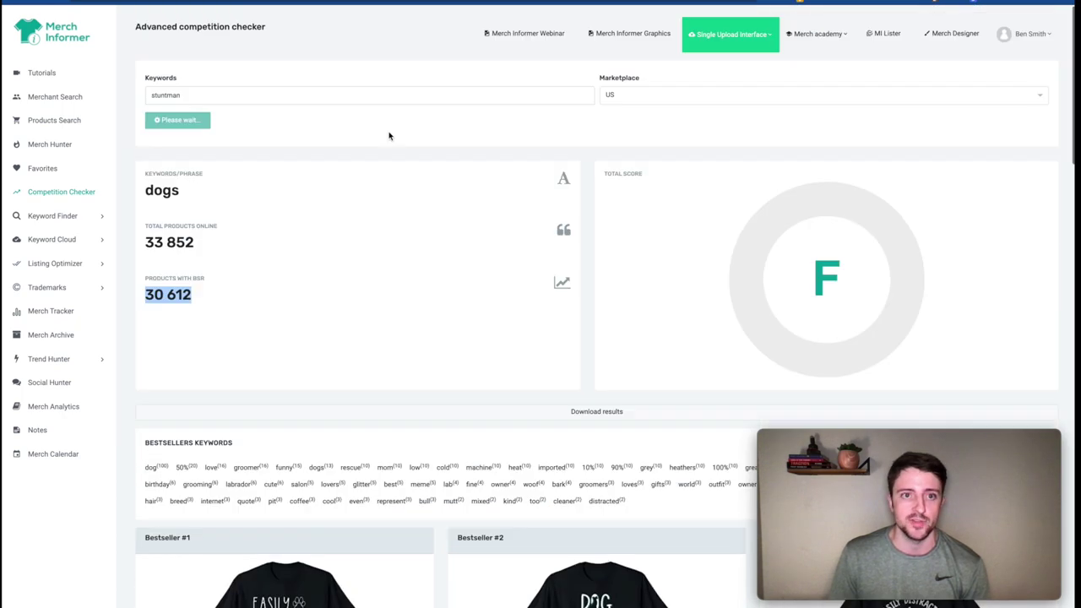
click(370, 274)
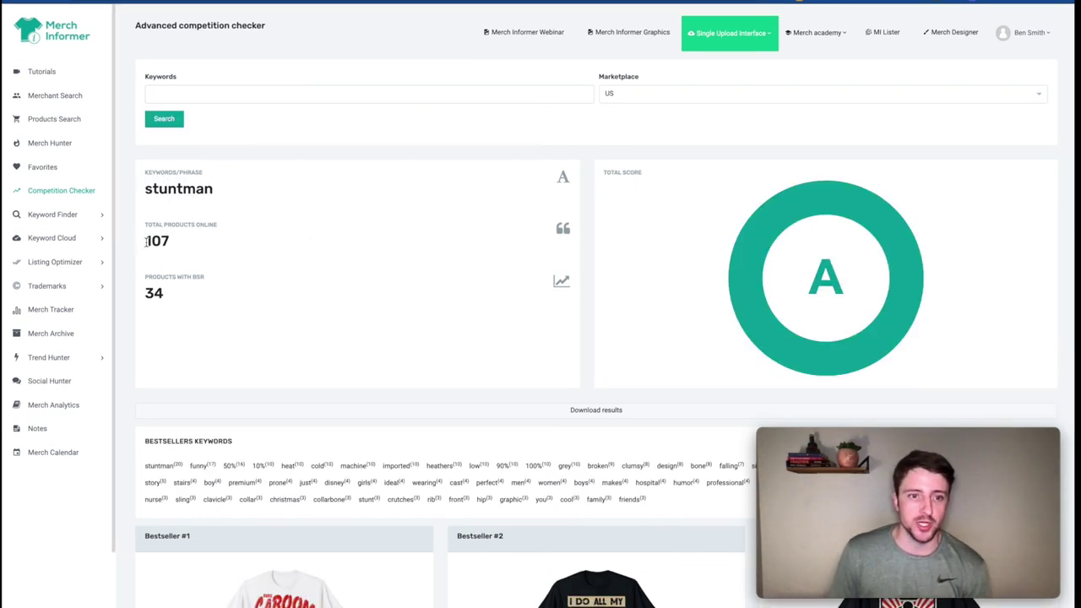
Examine the stuntman report's product totals, score and the BSR and reviews of its bestselling shirts
drag(146, 242, 177, 243)
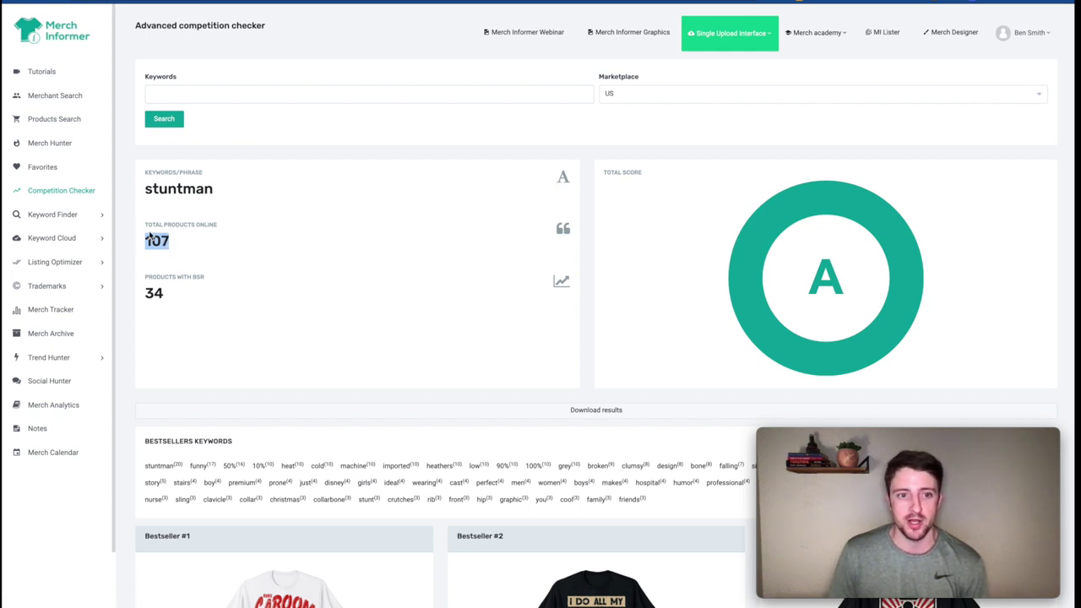
drag(147, 293, 181, 295)
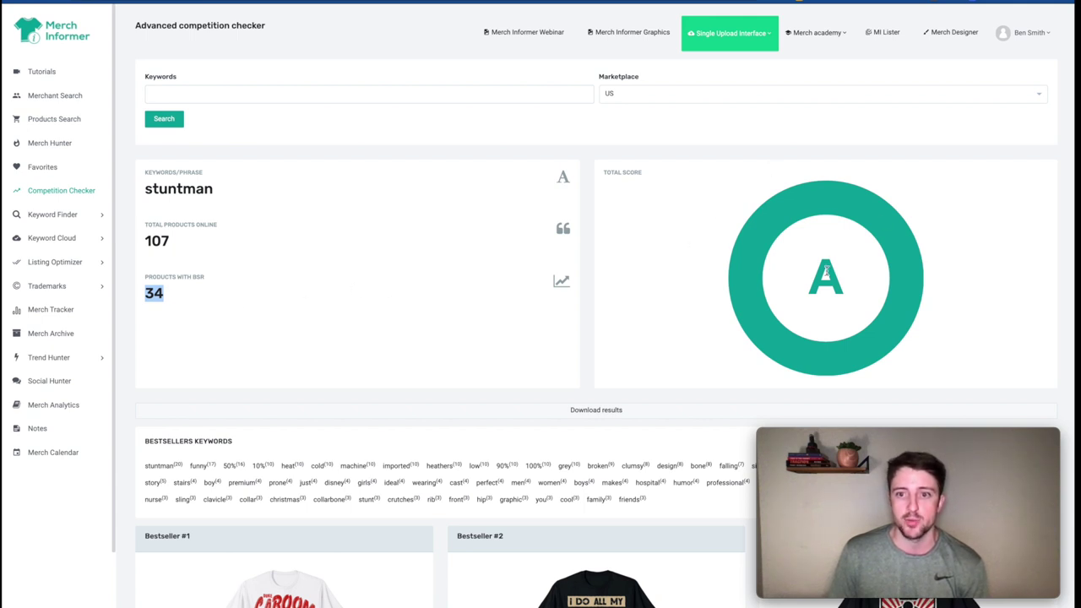
scroll(358, 263, down, 6)
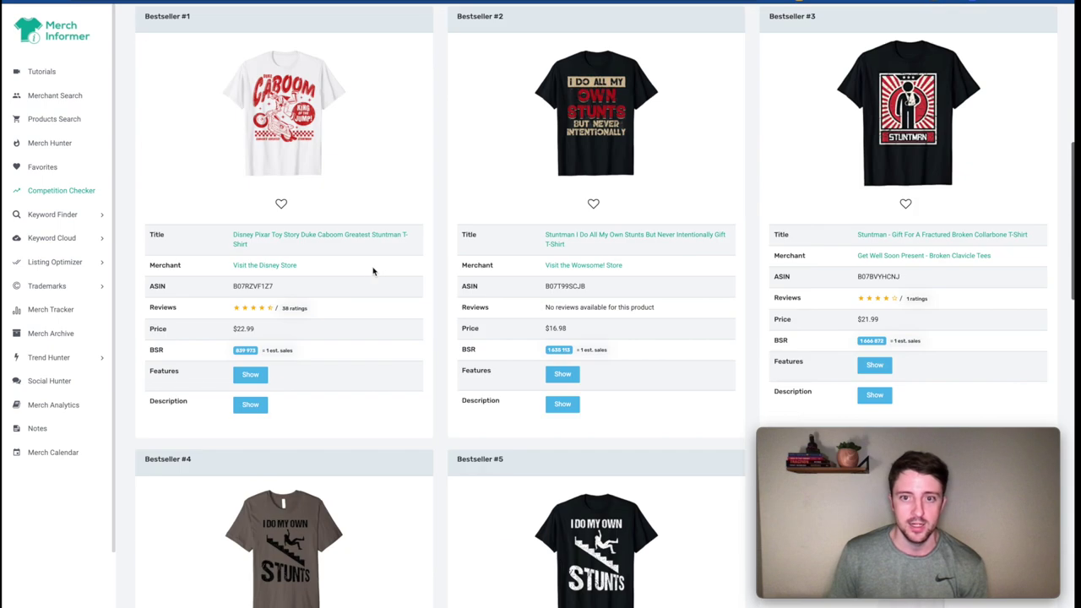
scroll(470, 256, down, 9)
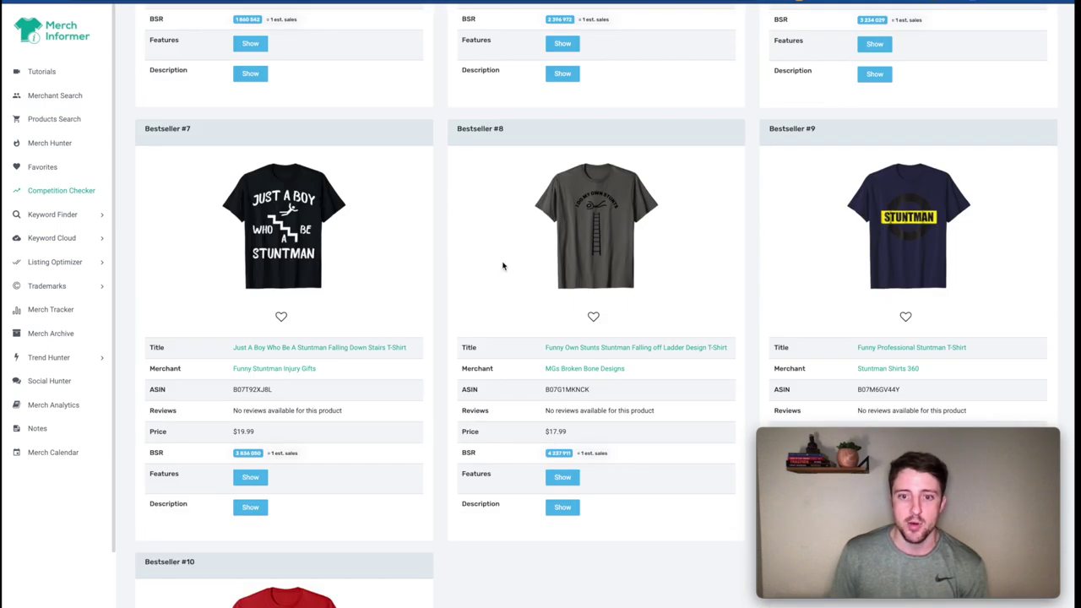
scroll(478, 283, down, 5)
scroll(476, 283, up, 20)
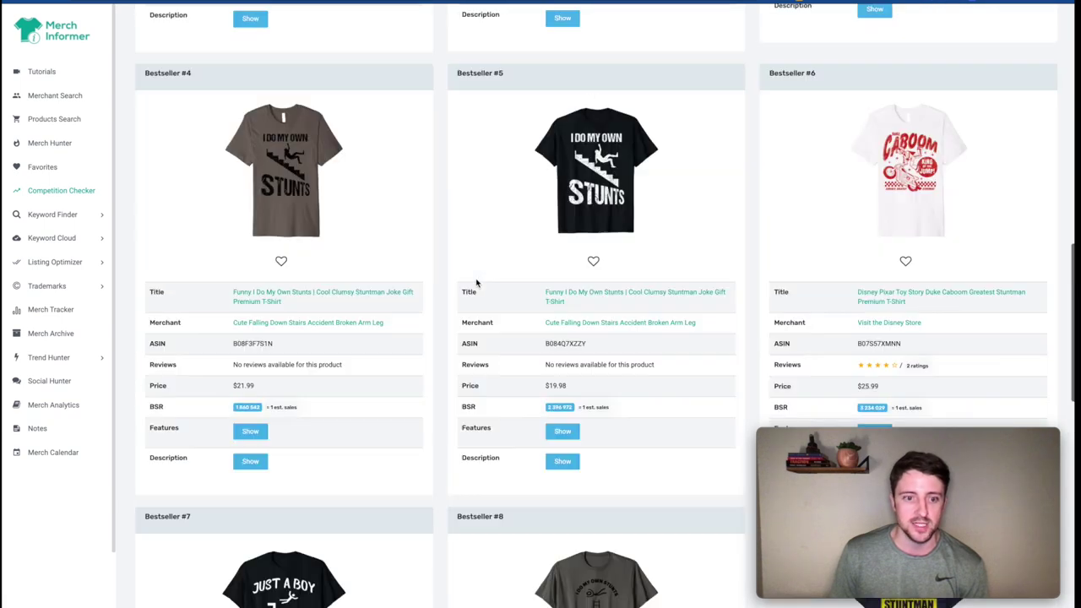
click(157, 240)
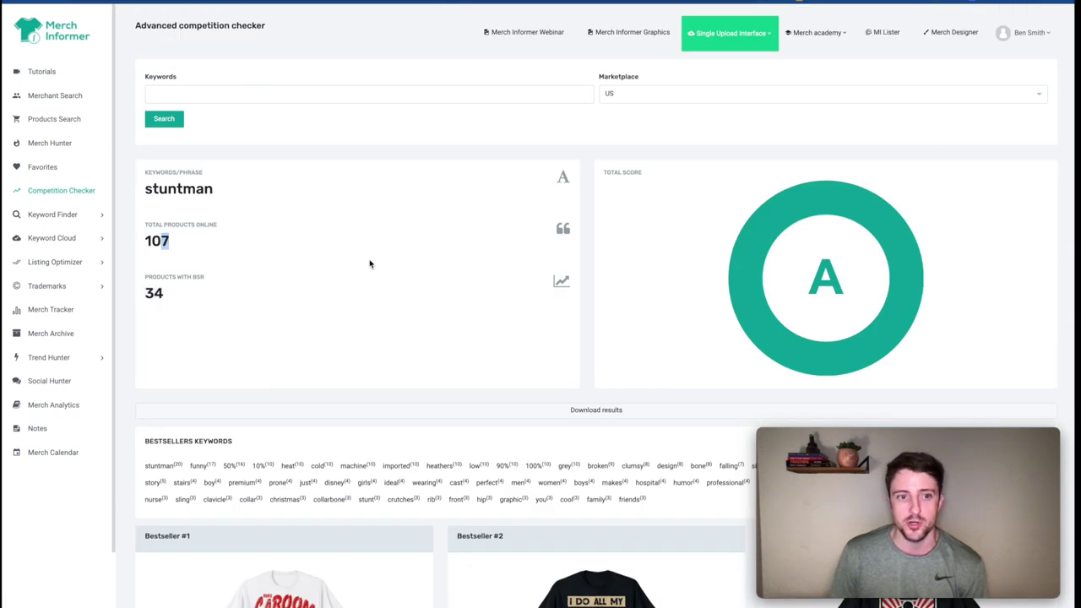
scroll(369, 261, down, 7)
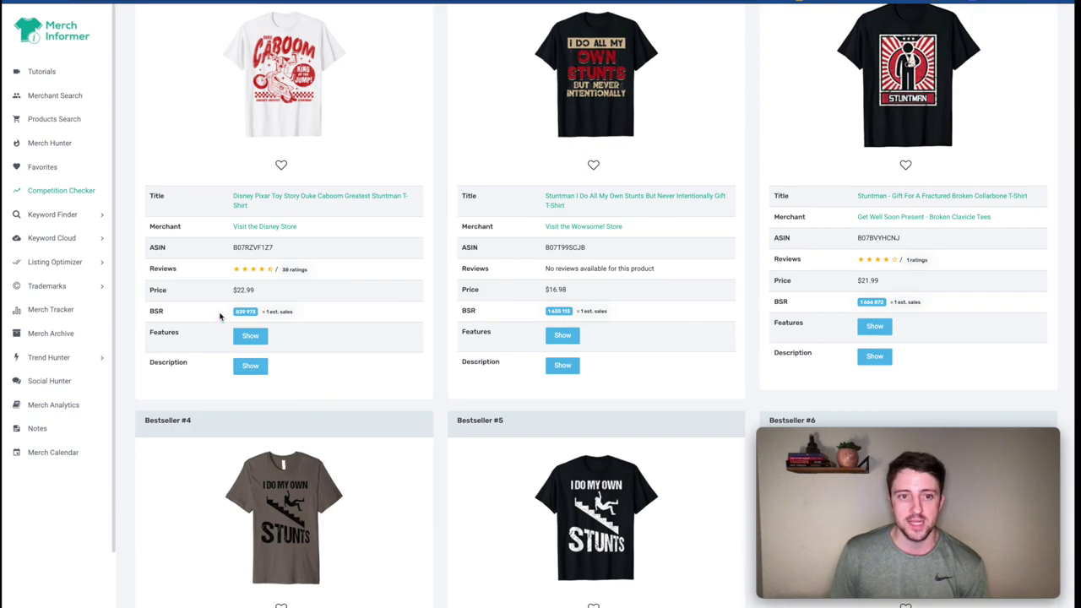
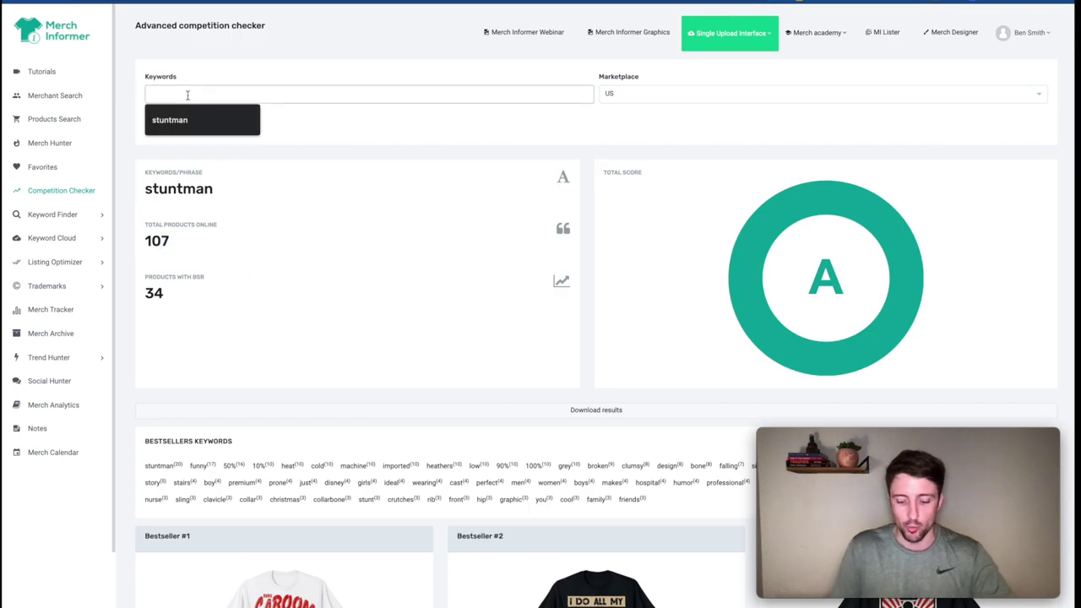
Run a competition check for the keyword skydiving in the US marketplace
text(skydiving)
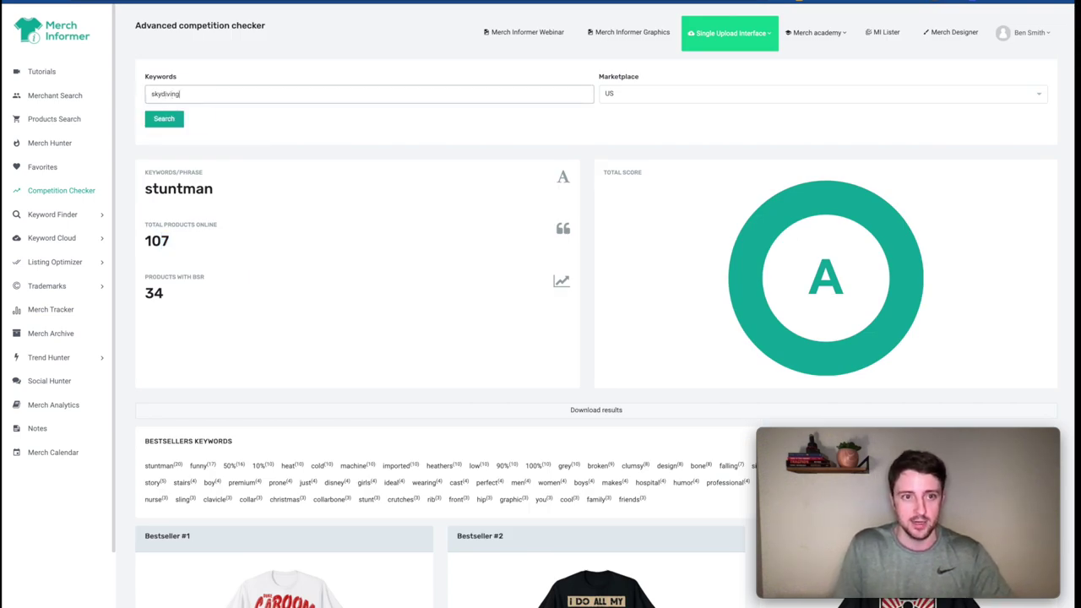
key(Return)
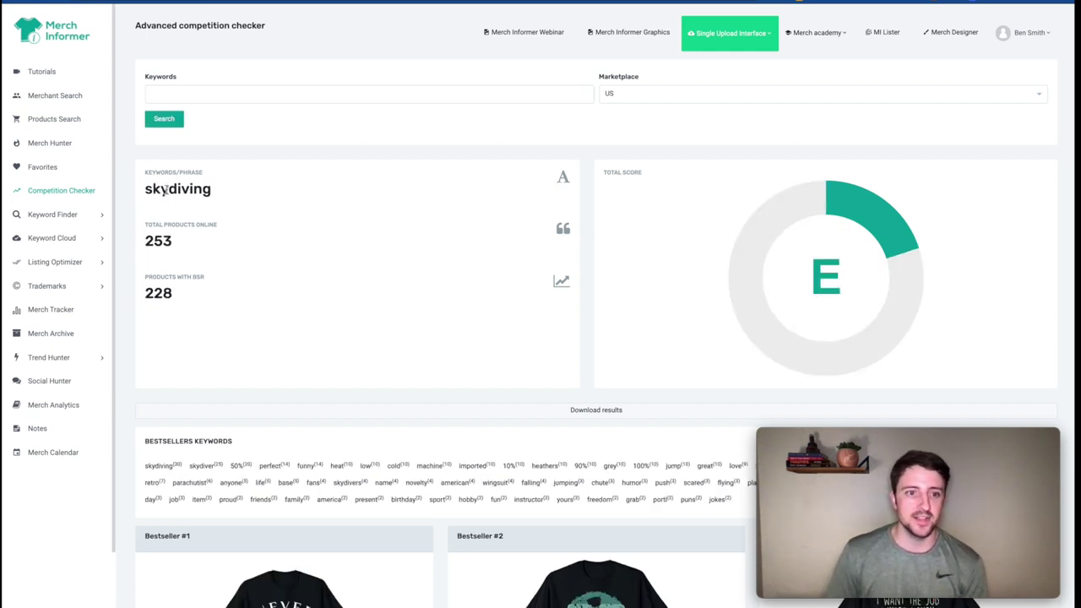
Examine the skydiving report's total products, products with BSR, score and bestselling shirts
drag(147, 242, 173, 242)
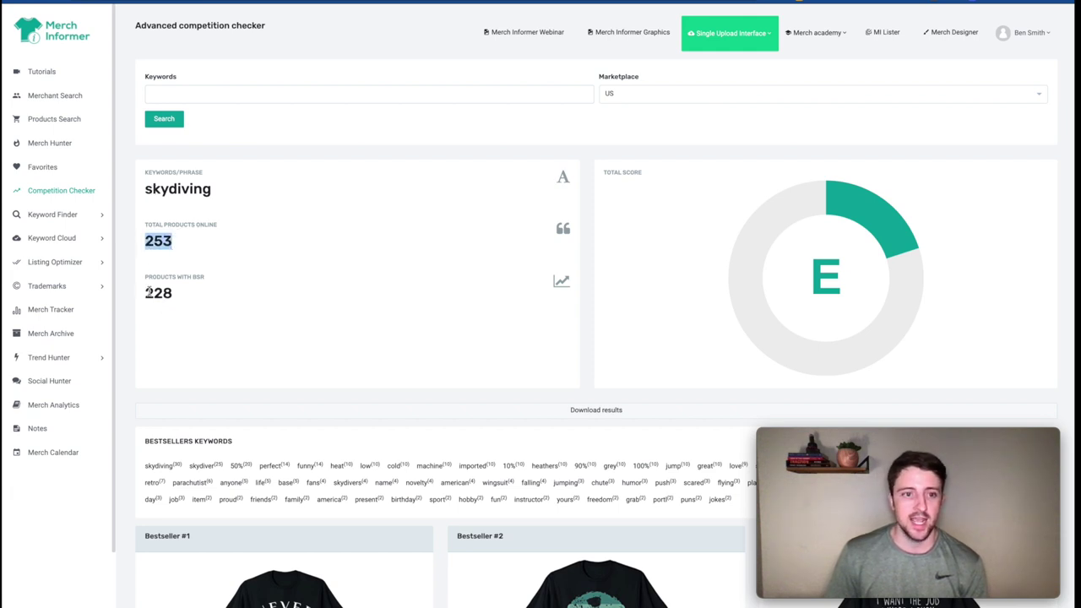
drag(147, 293, 190, 293)
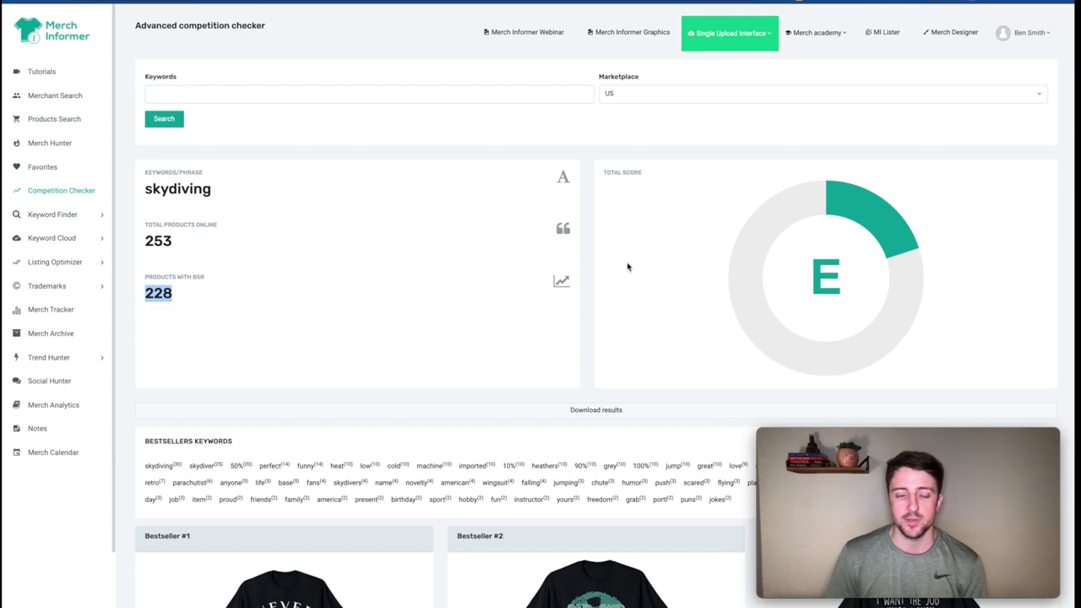
scroll(628, 267, down, 4)
scroll(505, 304, down, 4)
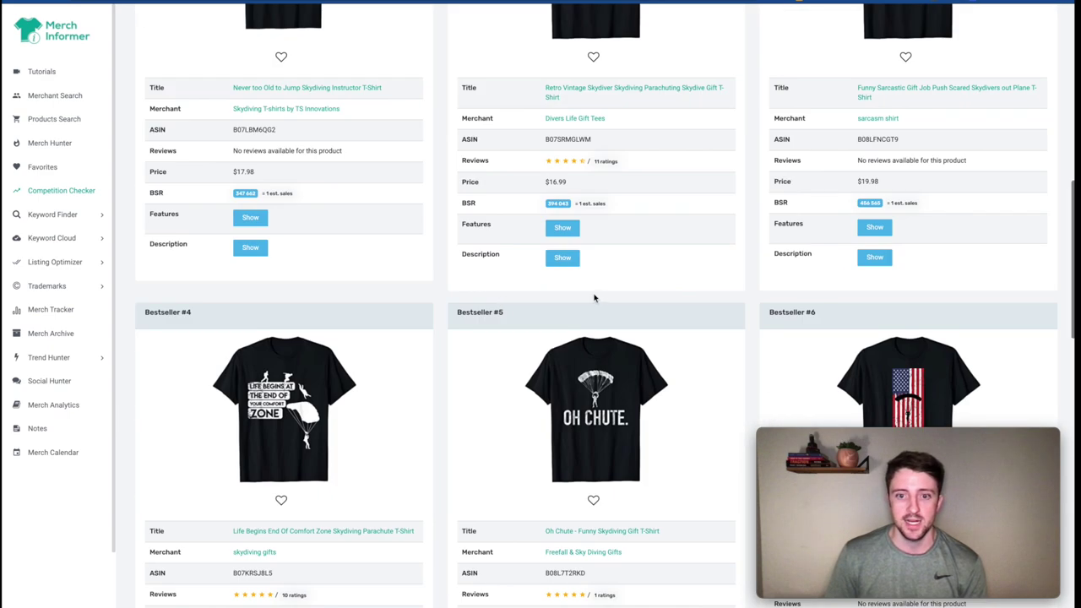
scroll(513, 332, down, 10)
scroll(513, 323, up, 20)
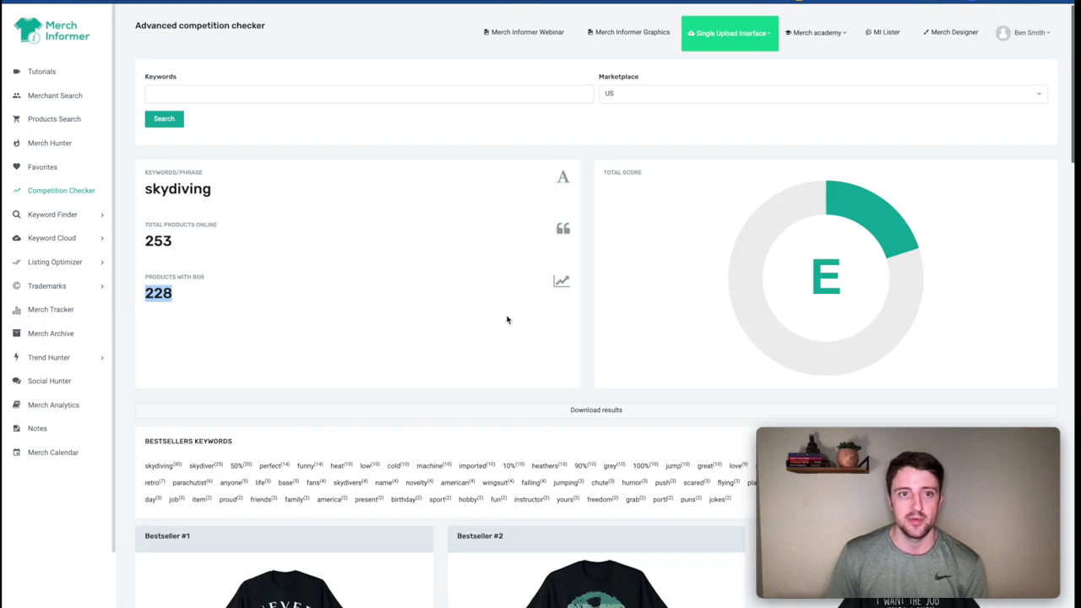
click(355, 47)
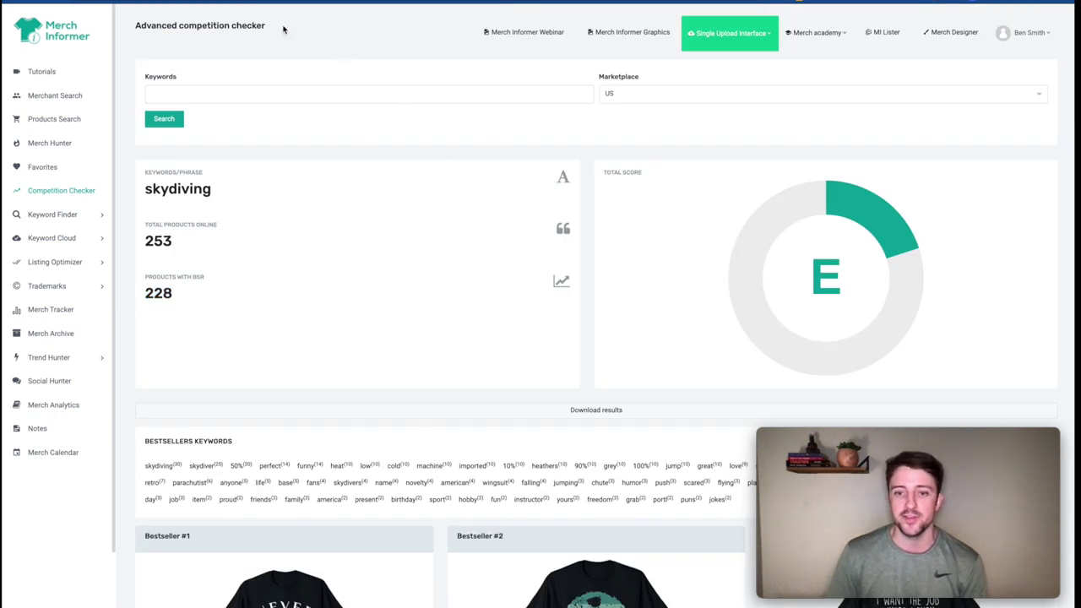
Switch to the Amazon homepage and enter "dog shirt" as the search phrase to check keyword suggestions
click(312, 3)
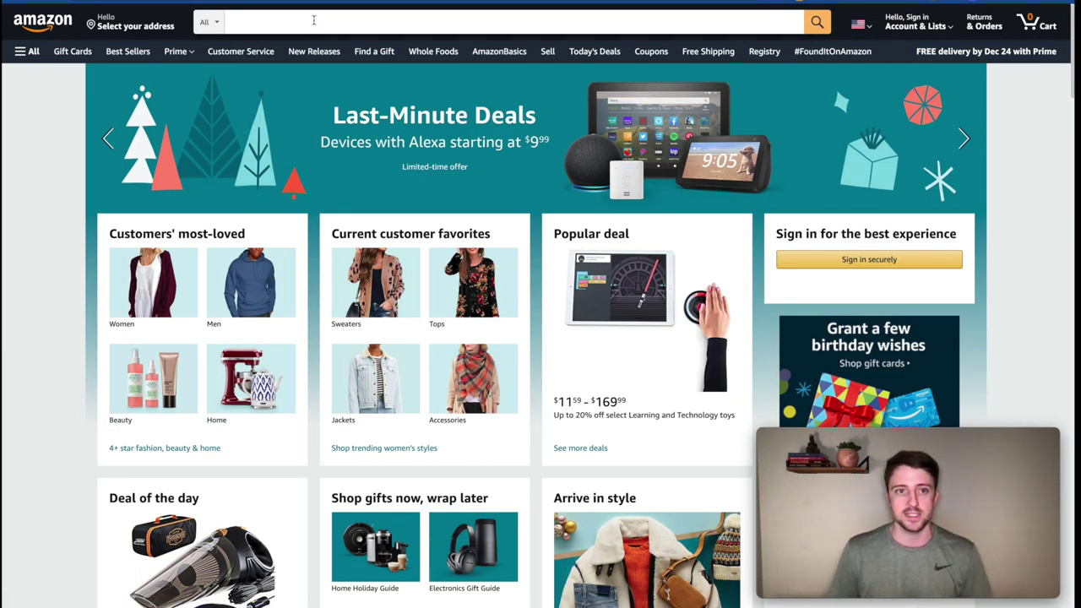
click(269, 23)
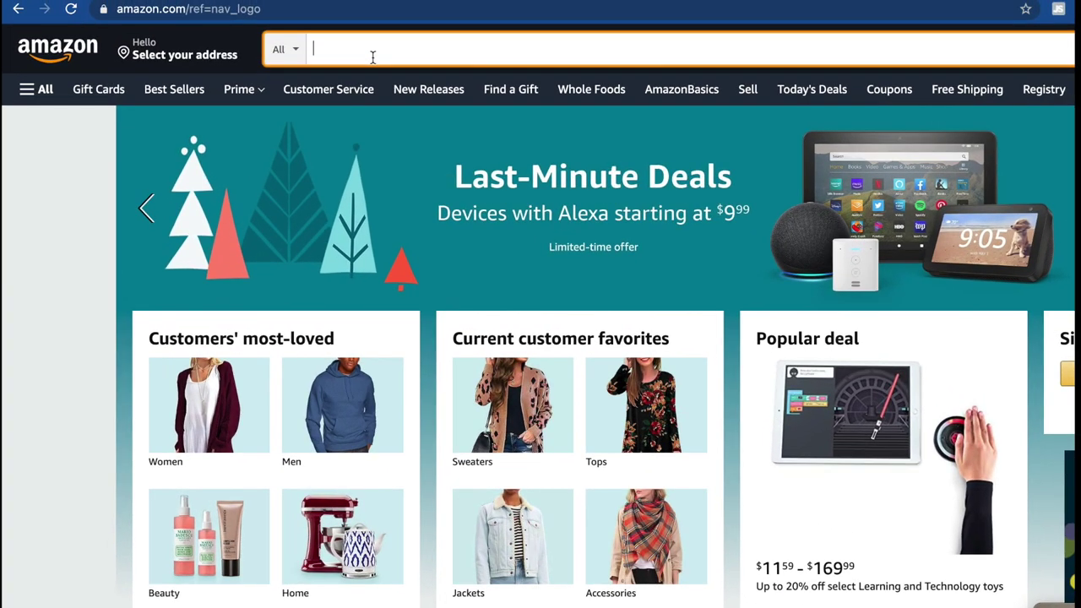
text(dog)
click(338, 48)
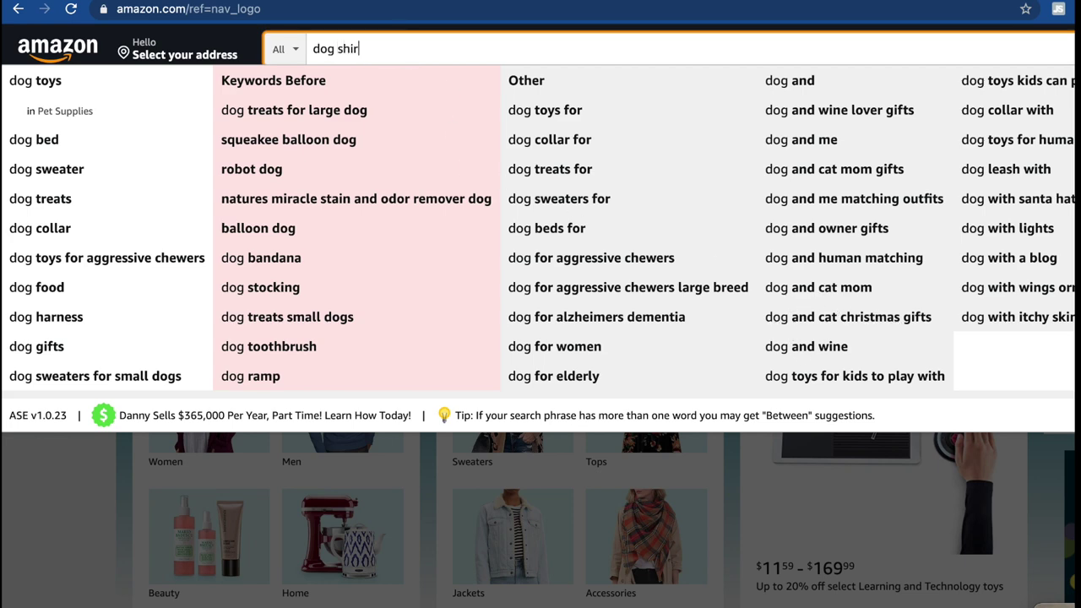
text(t)
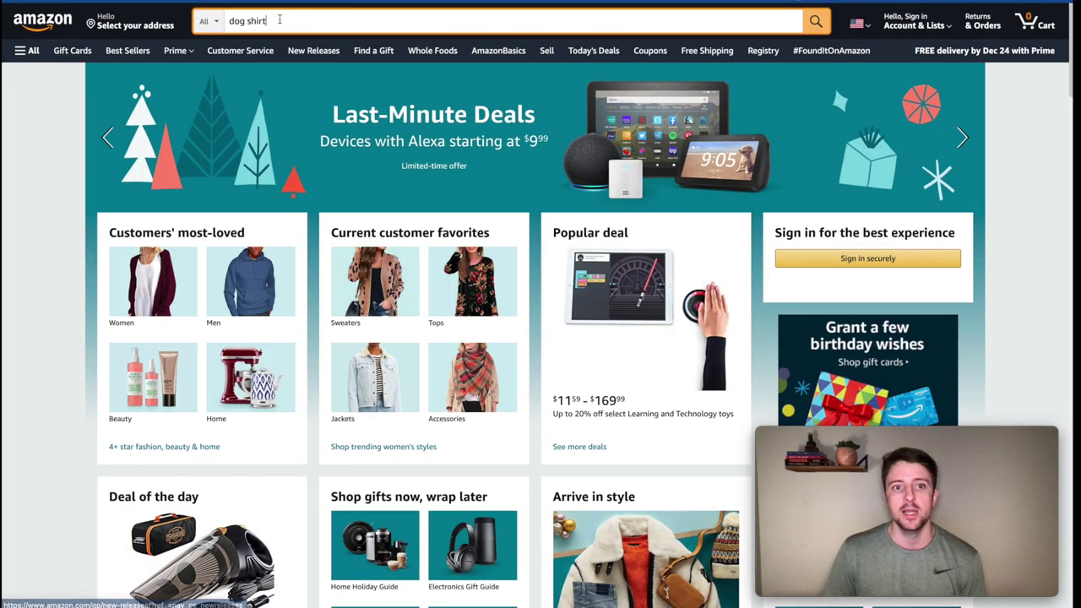
Replace the Amazon search phrase with "stuntman", review the suggestions, and extend it to "stuntman shirt"
triple_click(279, 20)
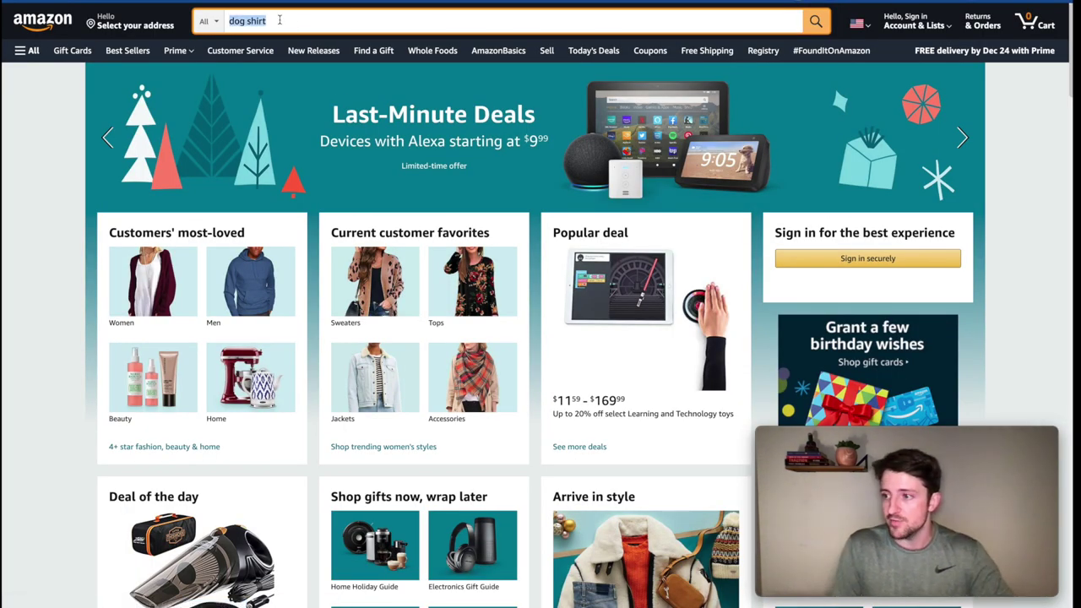
text(s)
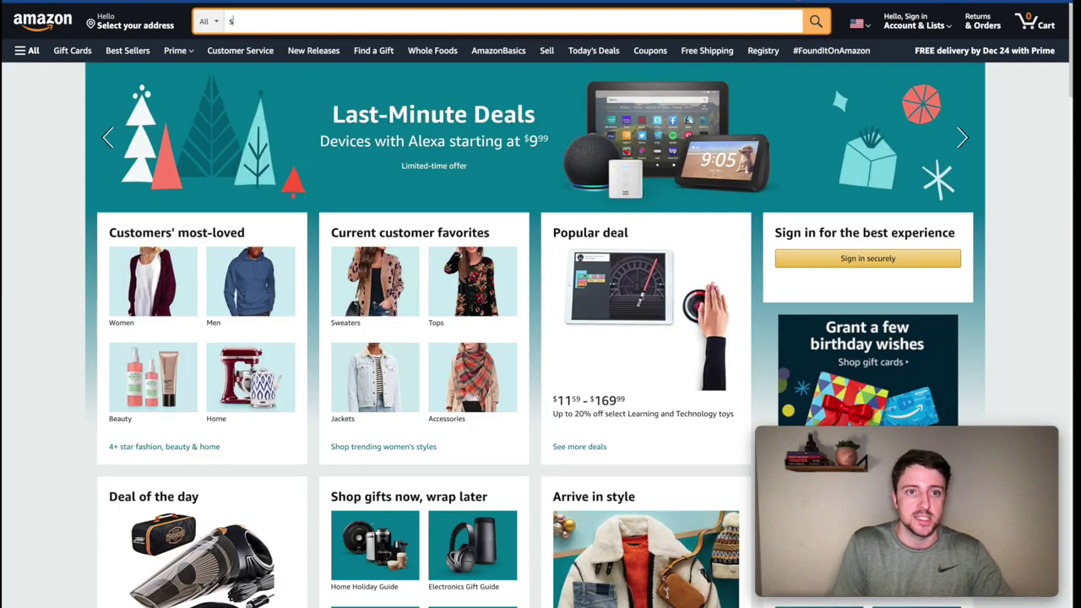
text(tuntman)
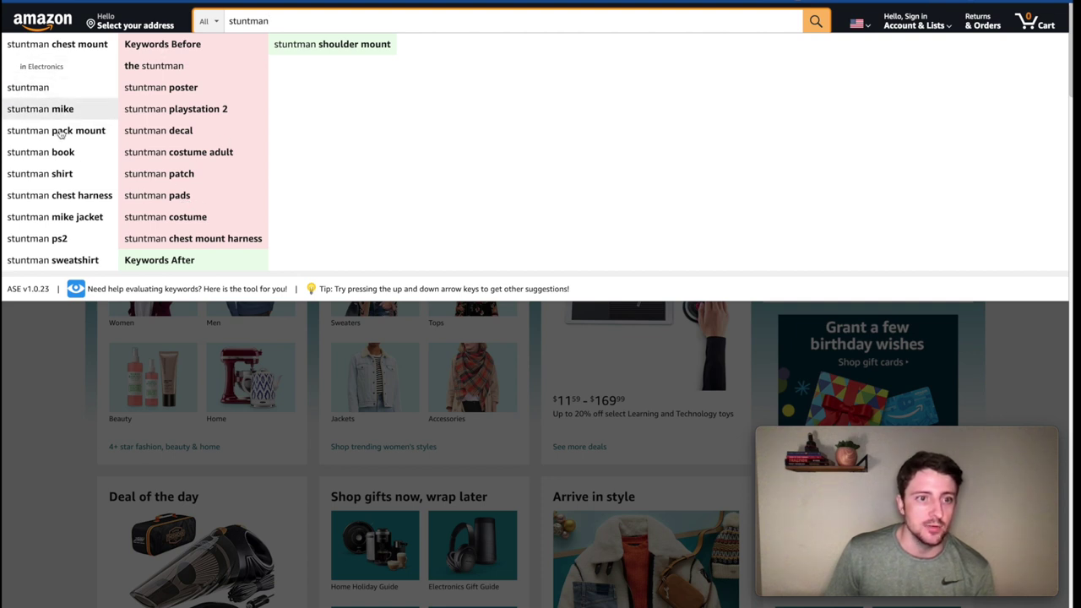
text(shirt)
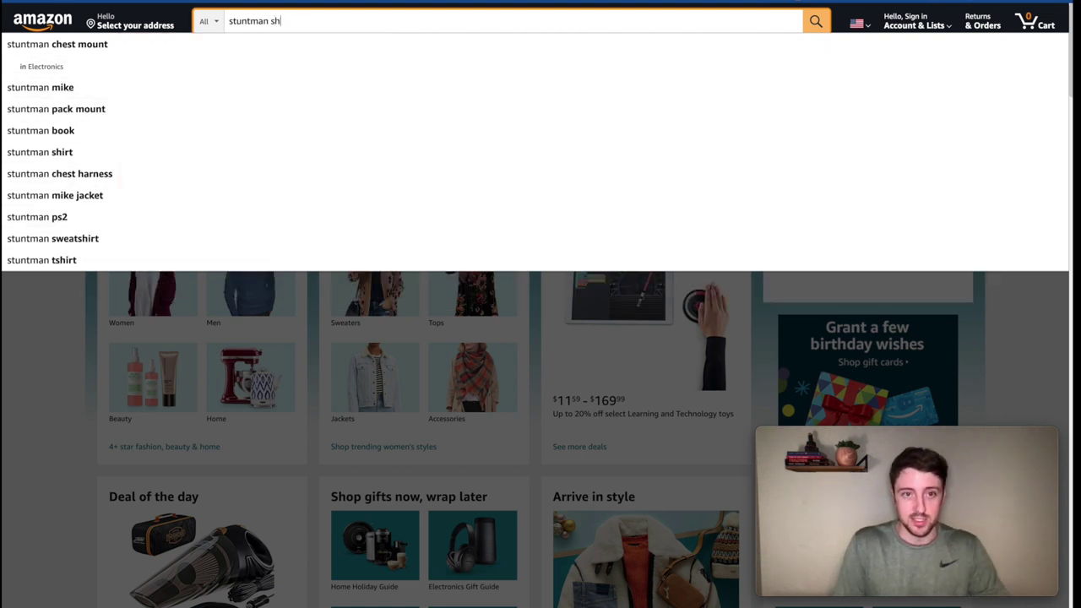
Replace the Amazon search phrase with "skydiving" and examine its suggested keywords
triple_click(295, 21)
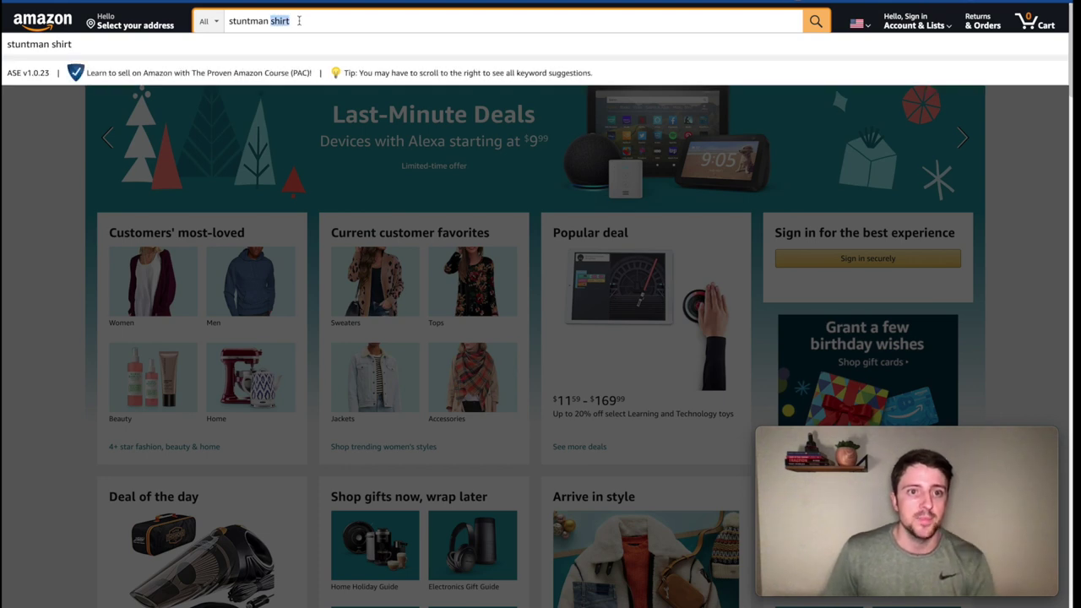
text(skydiving)
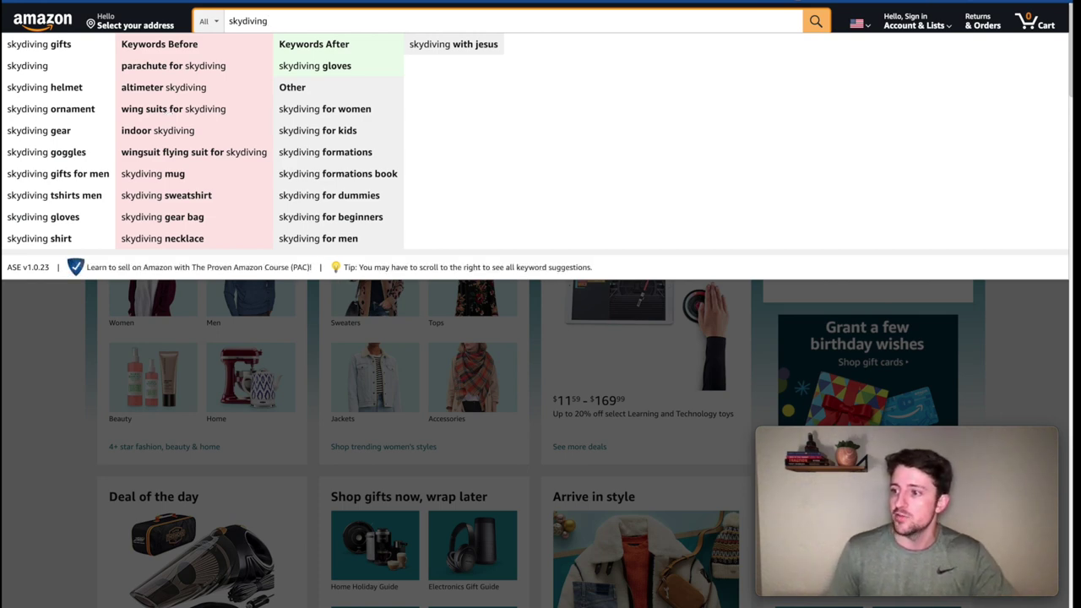
key(Escape)
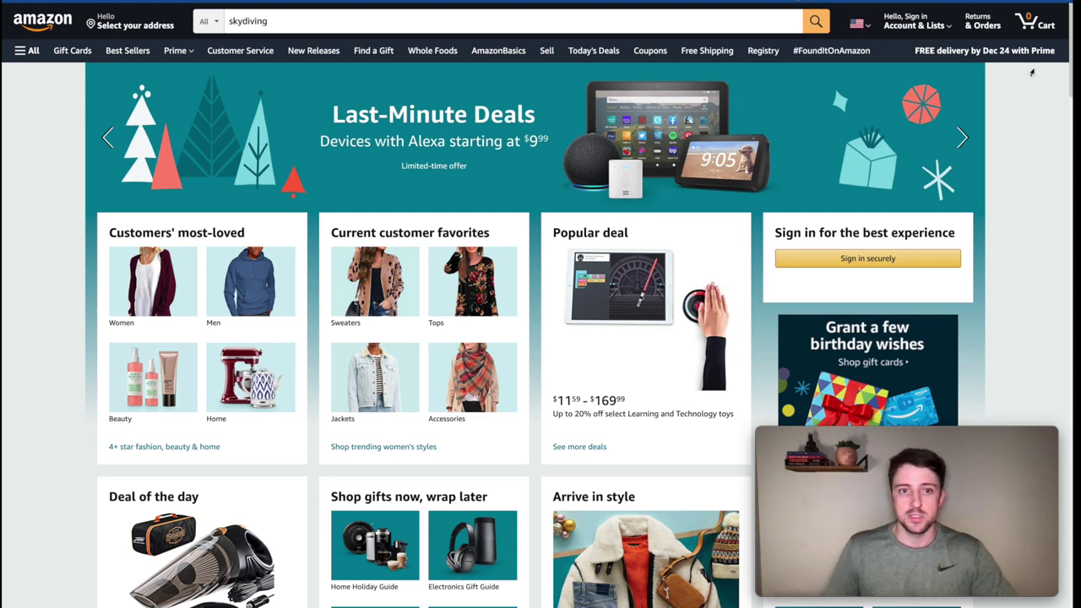
click(303, 20)
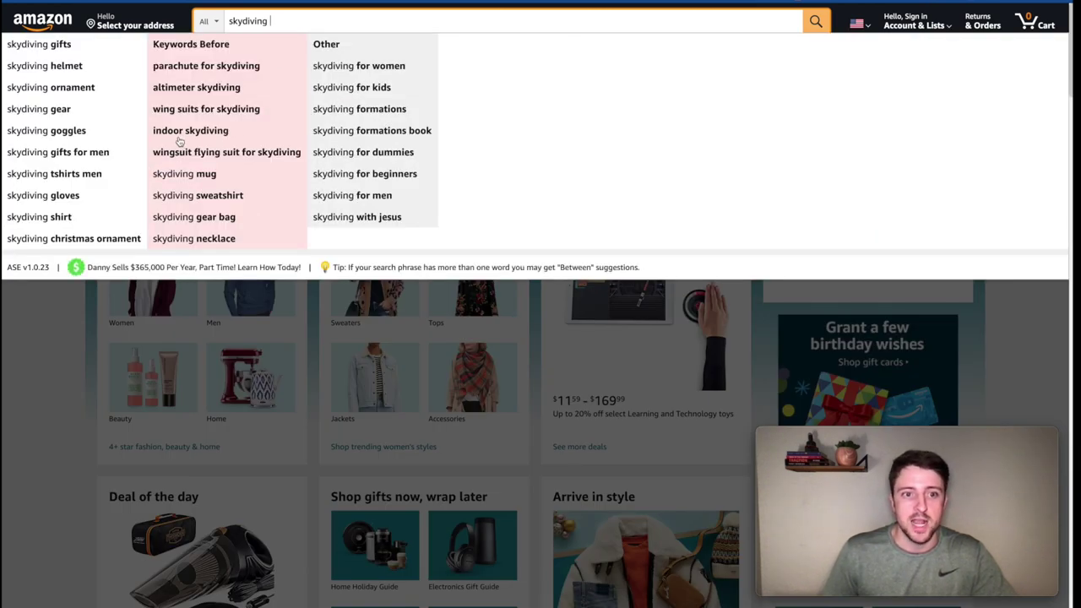
Extend the Amazon search phrase to "indoor skydiving" and run the search
key(Escape)
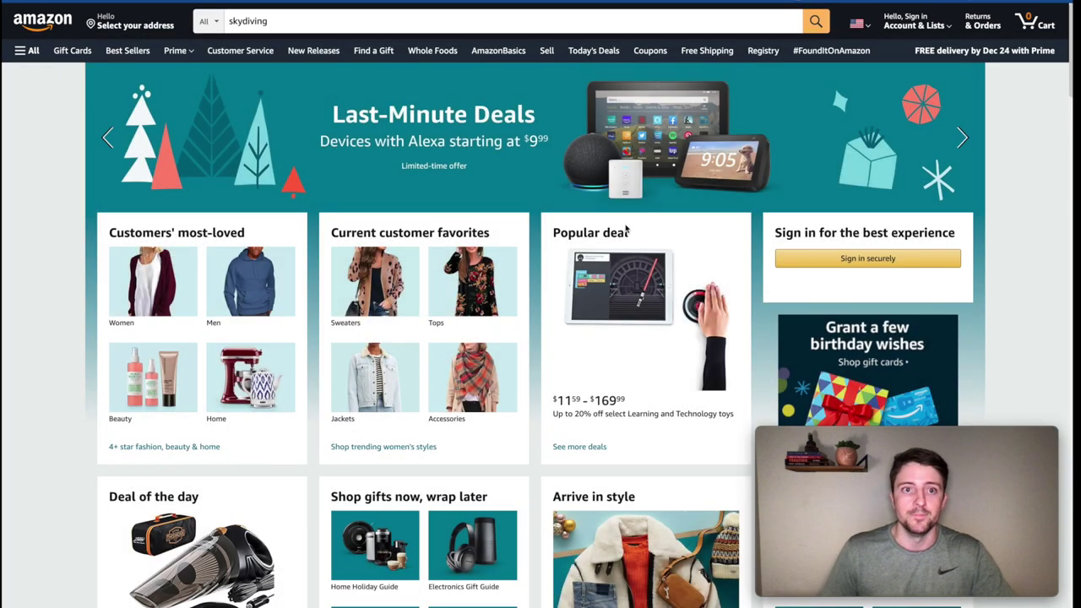
click(296, 24)
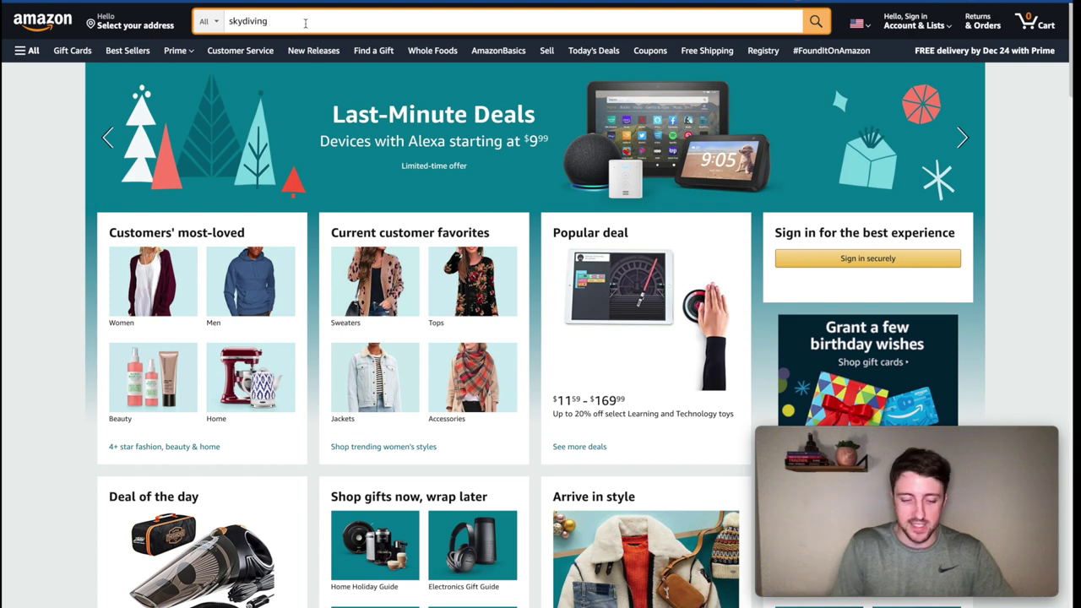
text(diving)
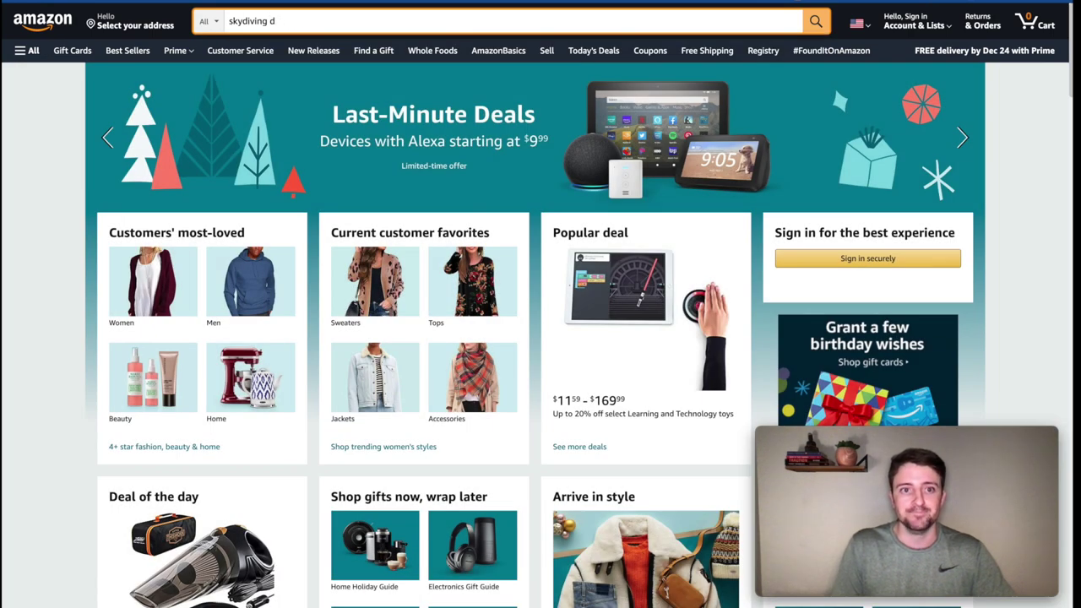
key(BackSpace)
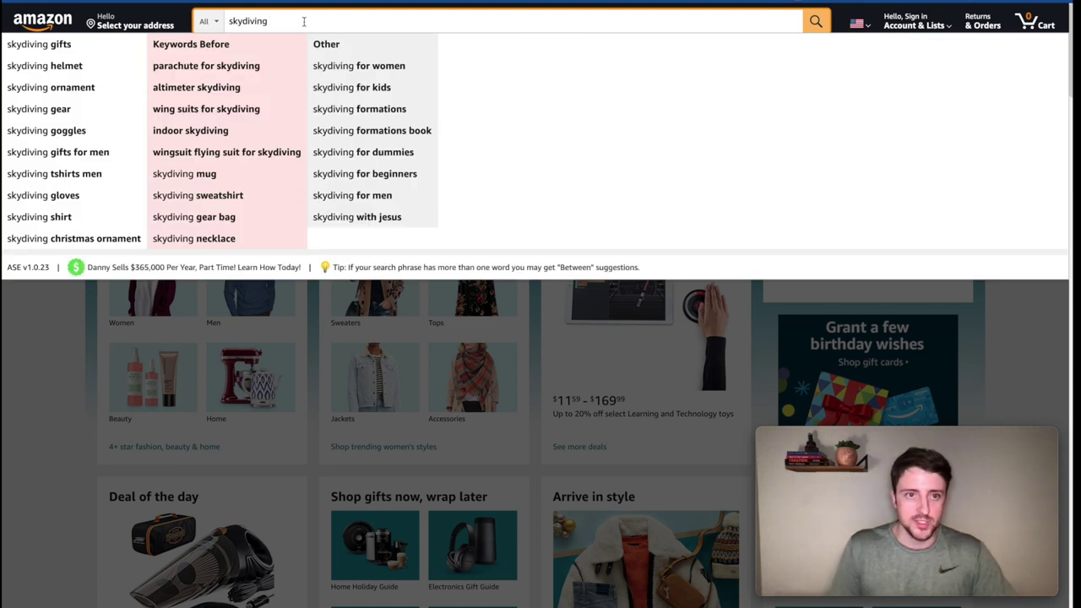
click(230, 20)
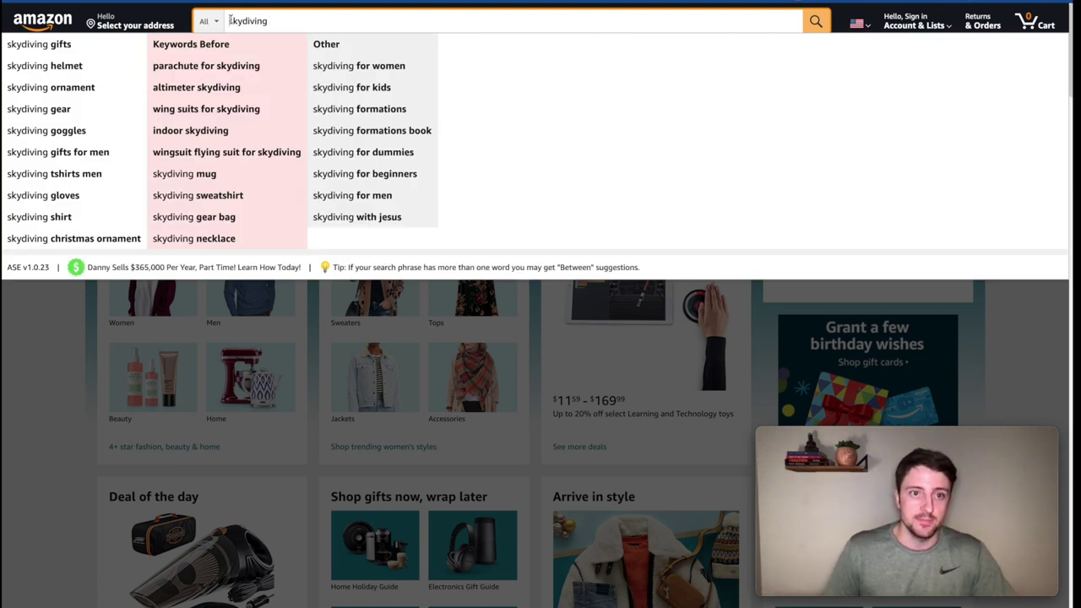
text(indoor)
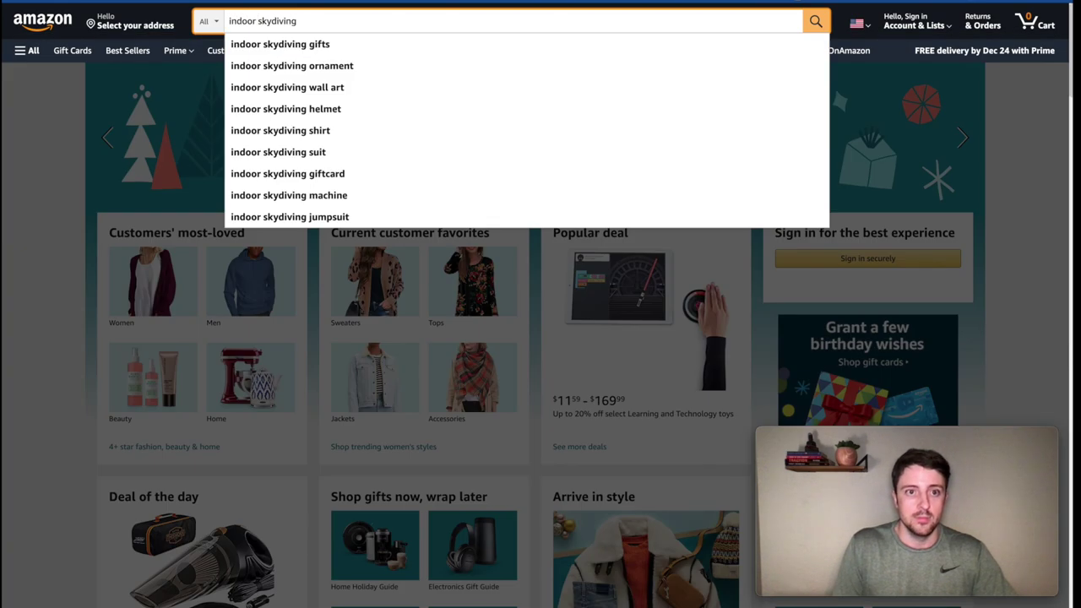
key(Return)
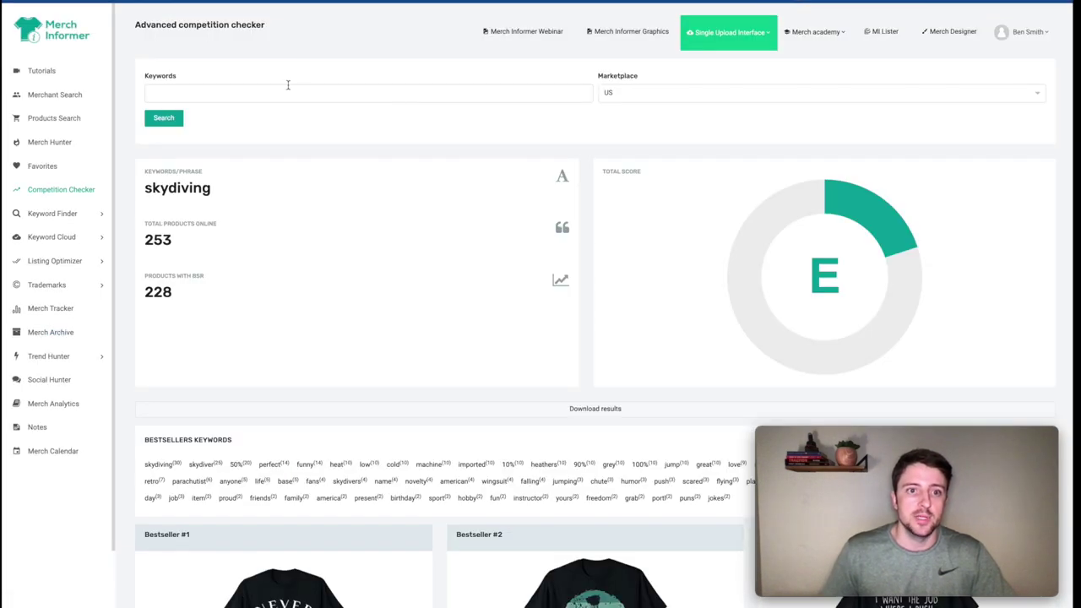
Switch to Merch Informer's Competition Checker and run a check on "indoor skydiving" for the US marketplace
click(282, 94)
text(indoor)
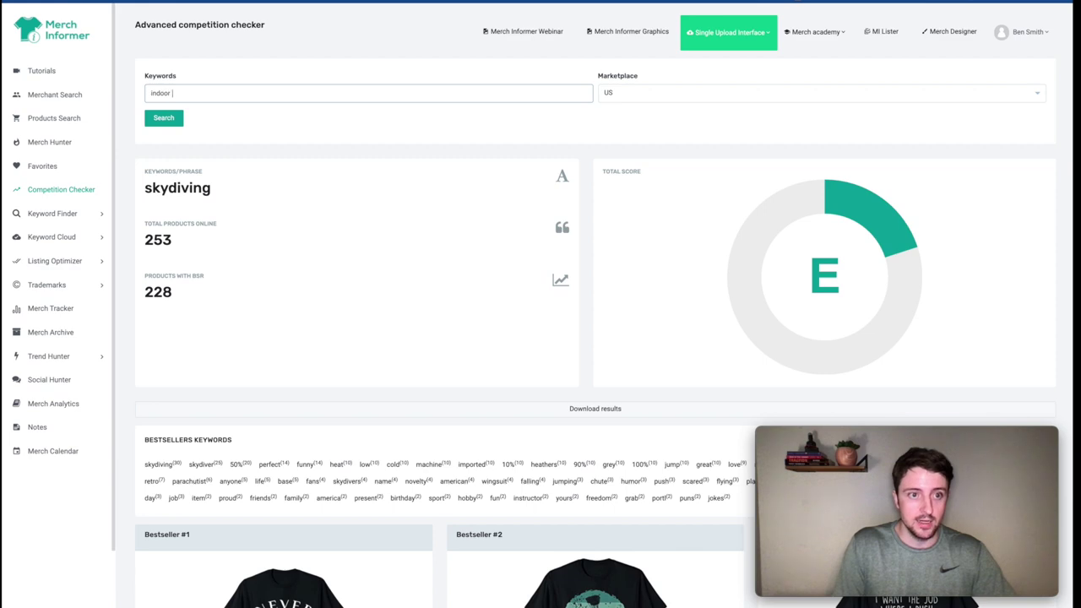
text( skydiving)
click(168, 122)
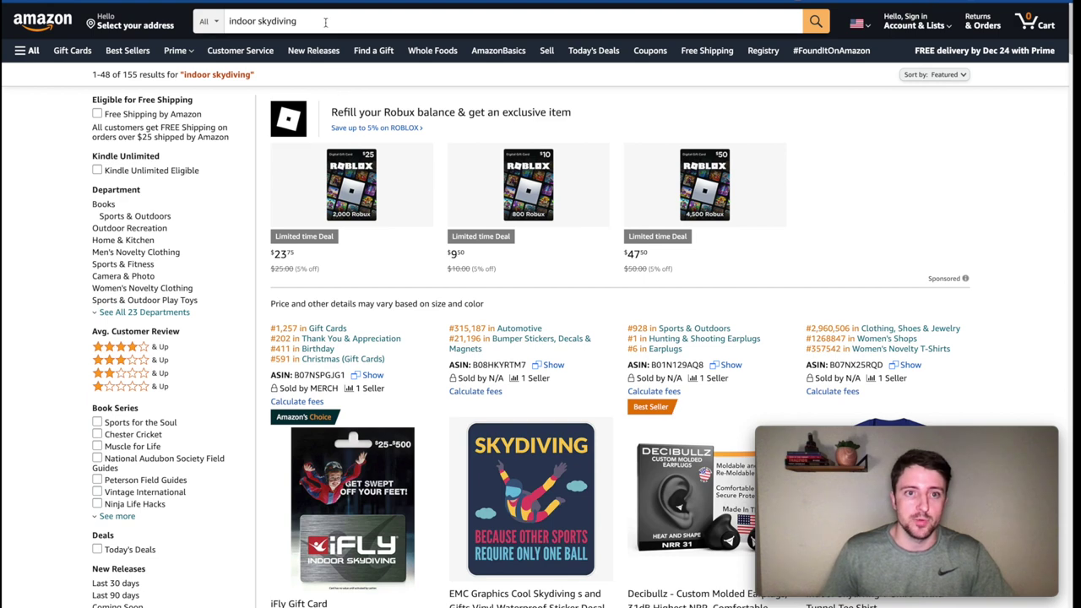
Switch back to Amazon, search for "indoor skydiving shirt", and examine the result count and the listed shirt designs
click(296, 20)
text(shirt)
key(Return)
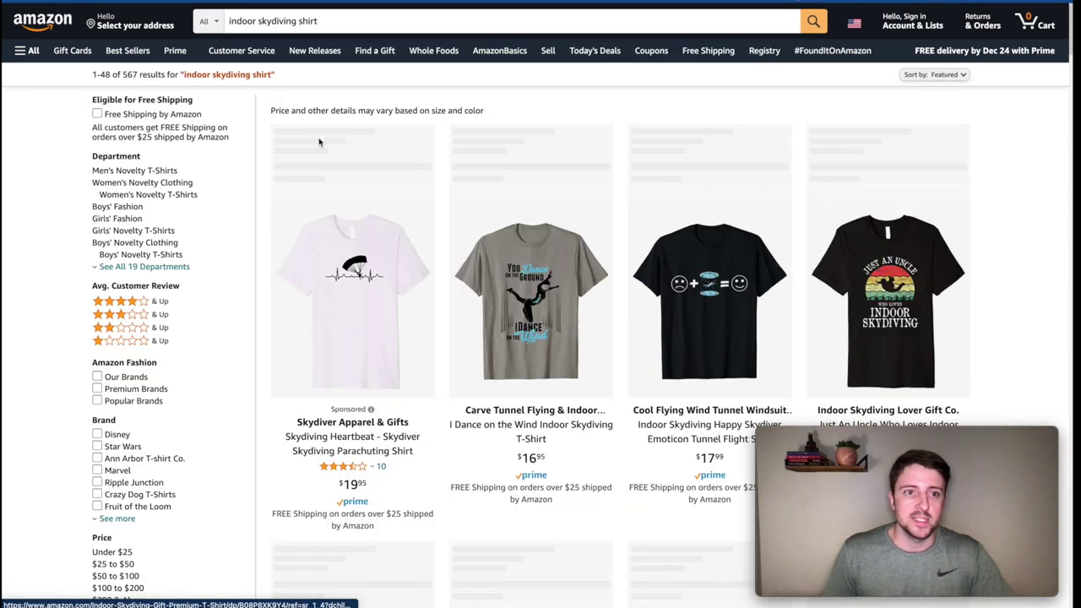
drag(112, 74, 137, 74)
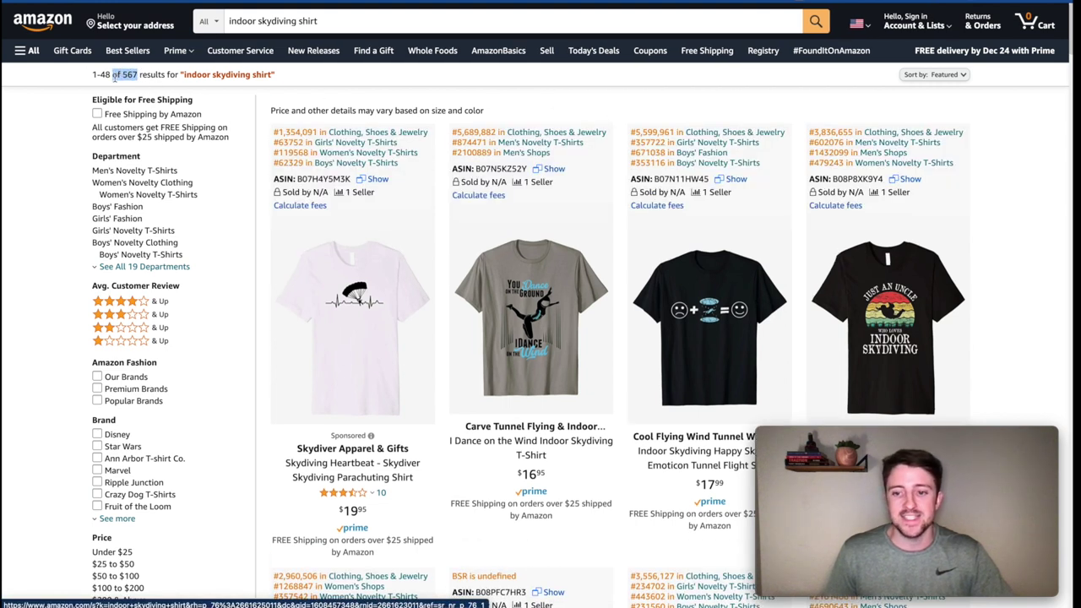
scroll(771, 214, down, 2)
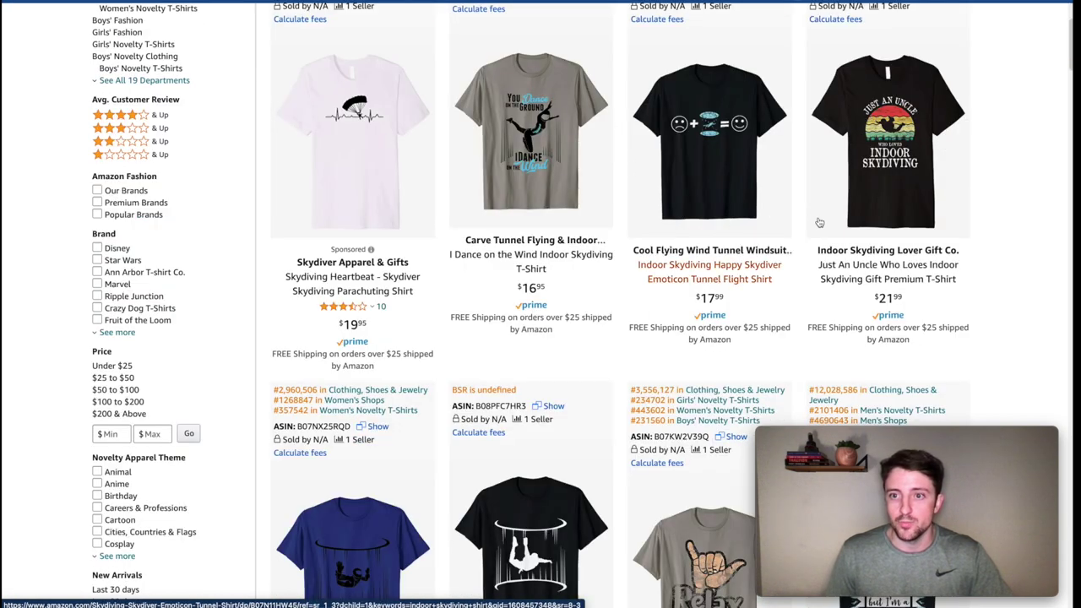
scroll(616, 220, down, 5)
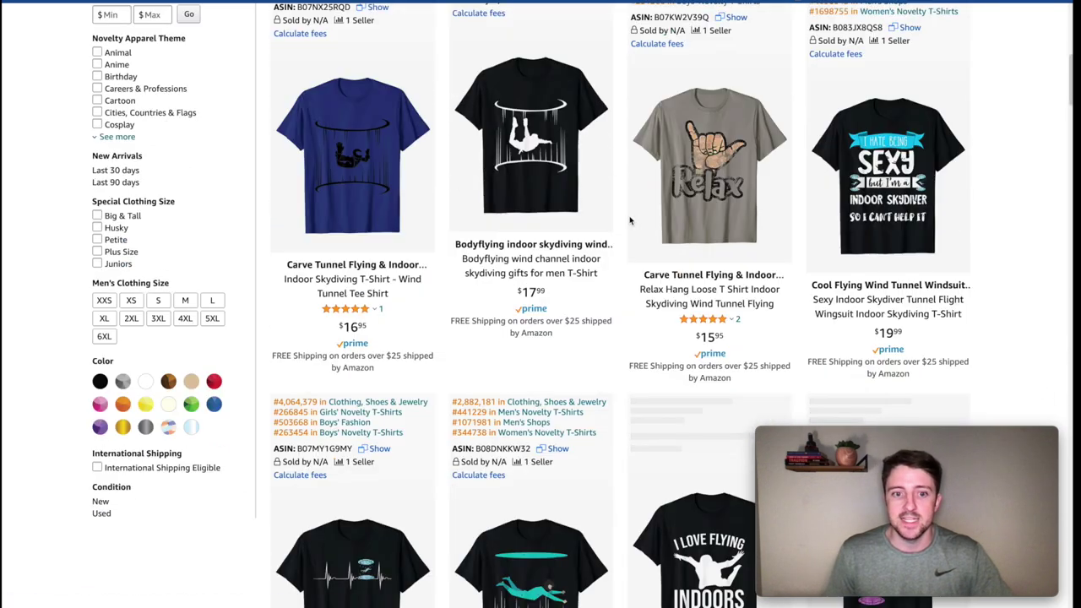
scroll(452, 301, up, 5)
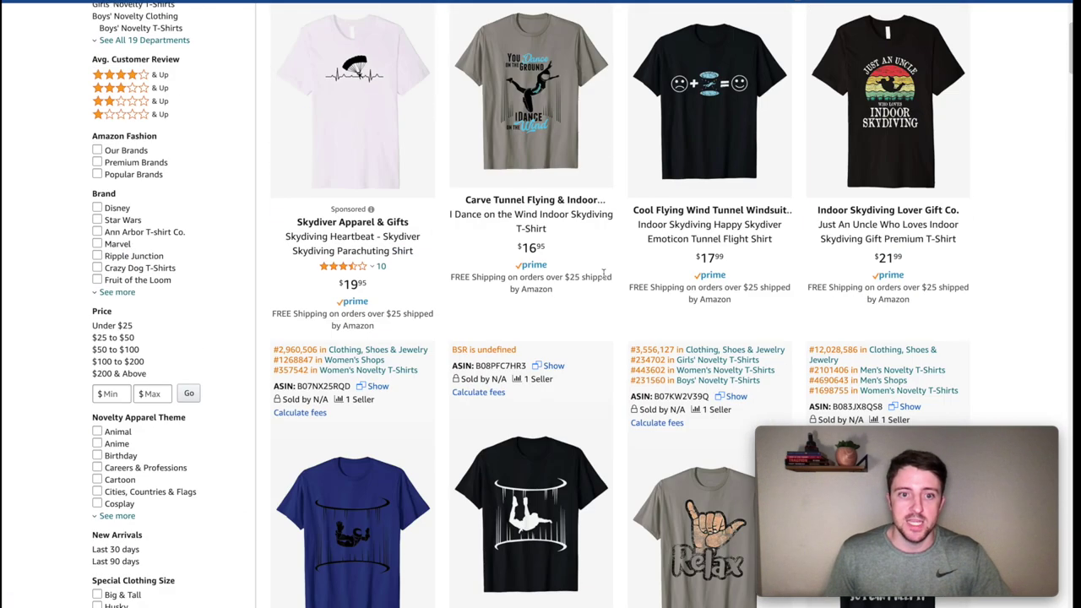
scroll(604, 272, up, 1)
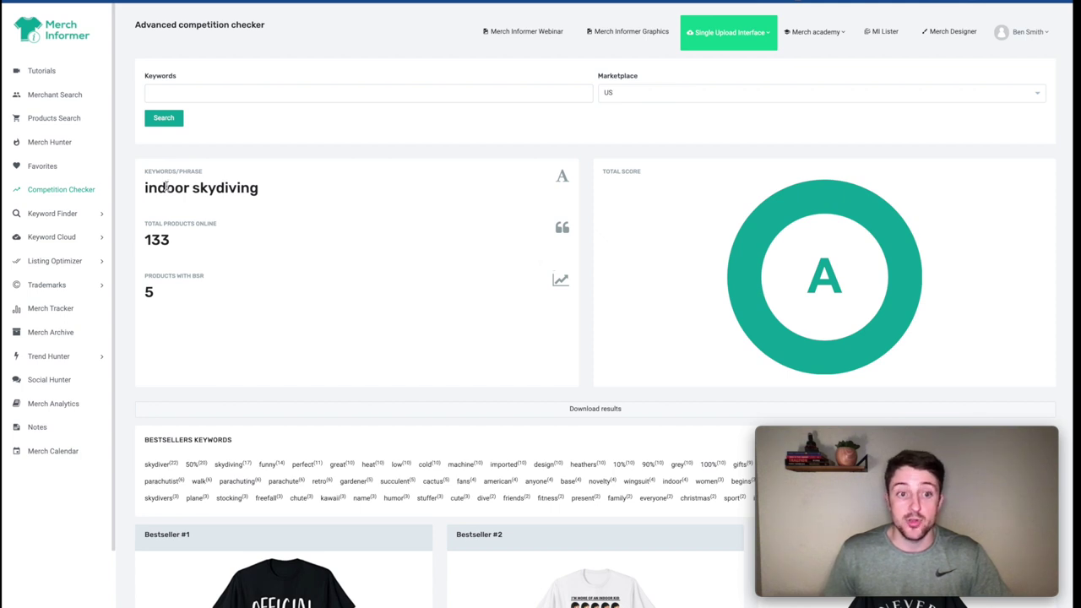
Examine the indoor skydiving competition report's total products, products with BSR, score and bestsellers, and recheck the Amazon listings
drag(146, 187, 258, 184)
drag(140, 239, 197, 254)
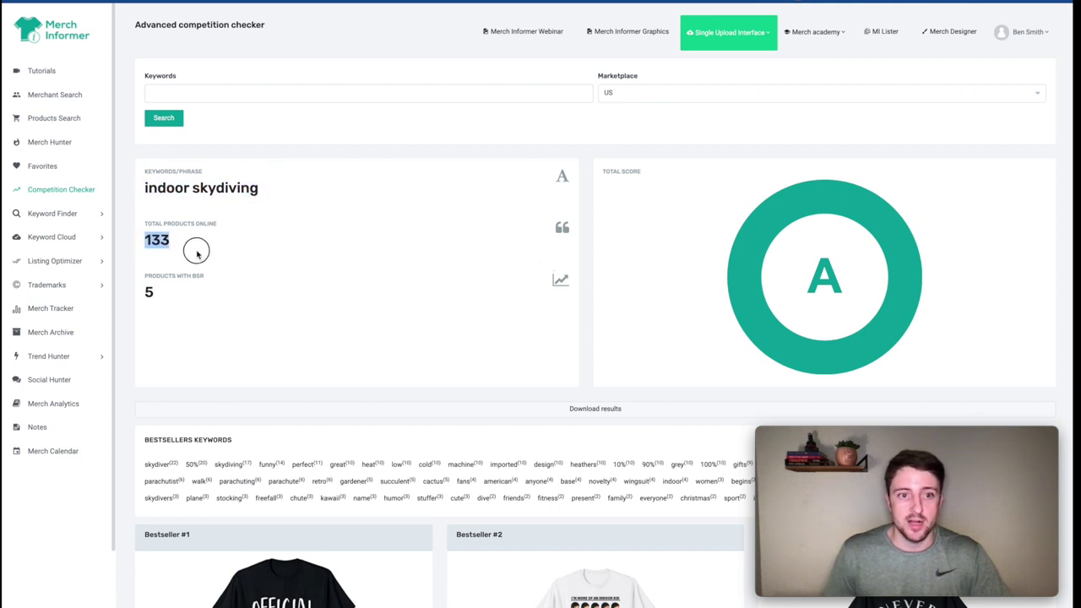
drag(144, 296, 177, 301)
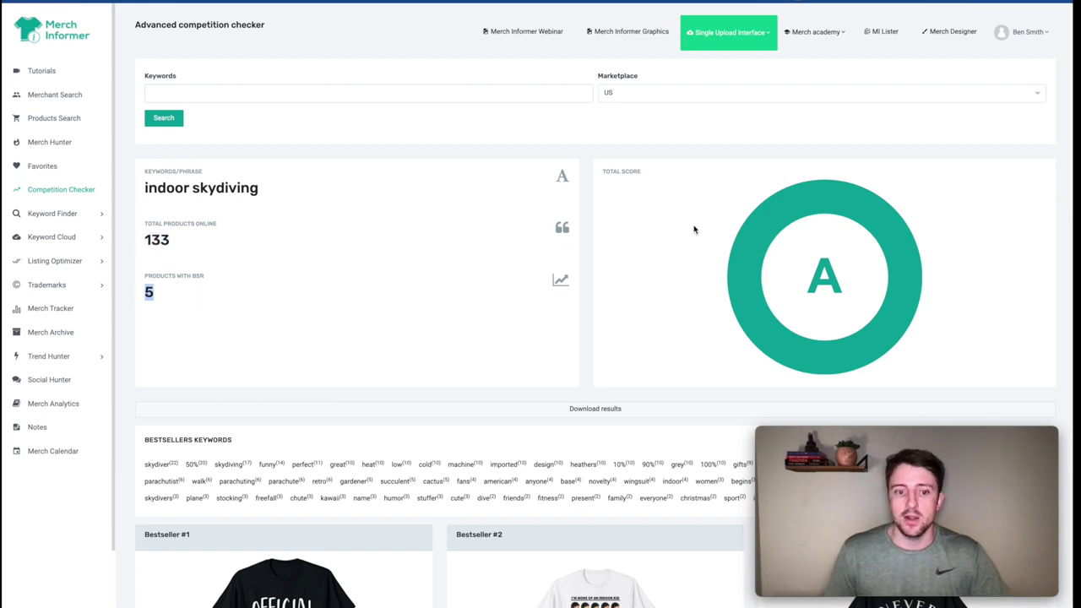
scroll(415, 241, down, 8)
scroll(414, 241, up, 7)
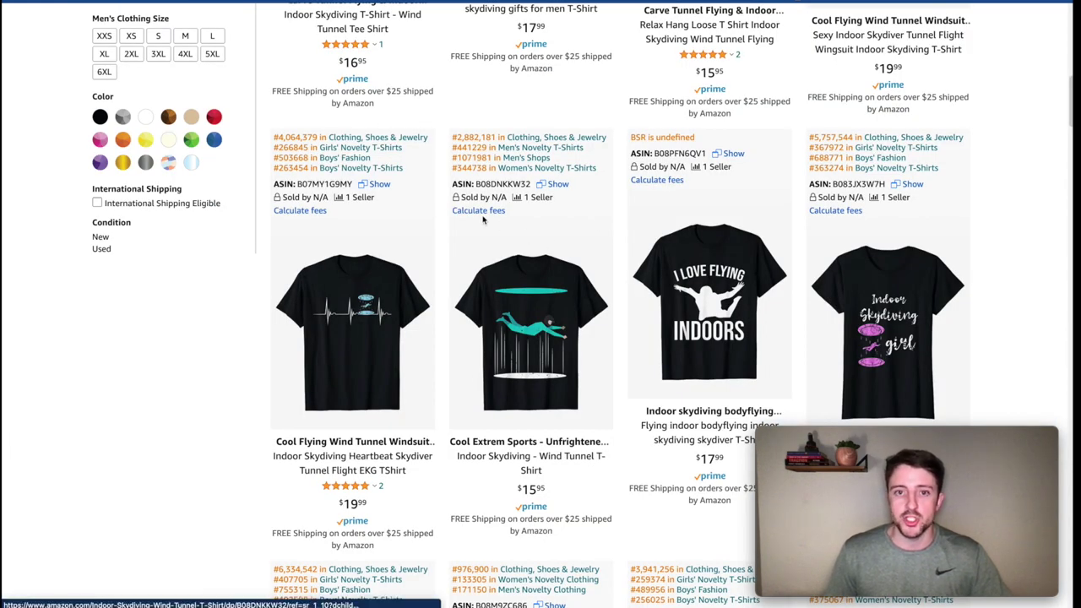
scroll(524, 253, up, 10)
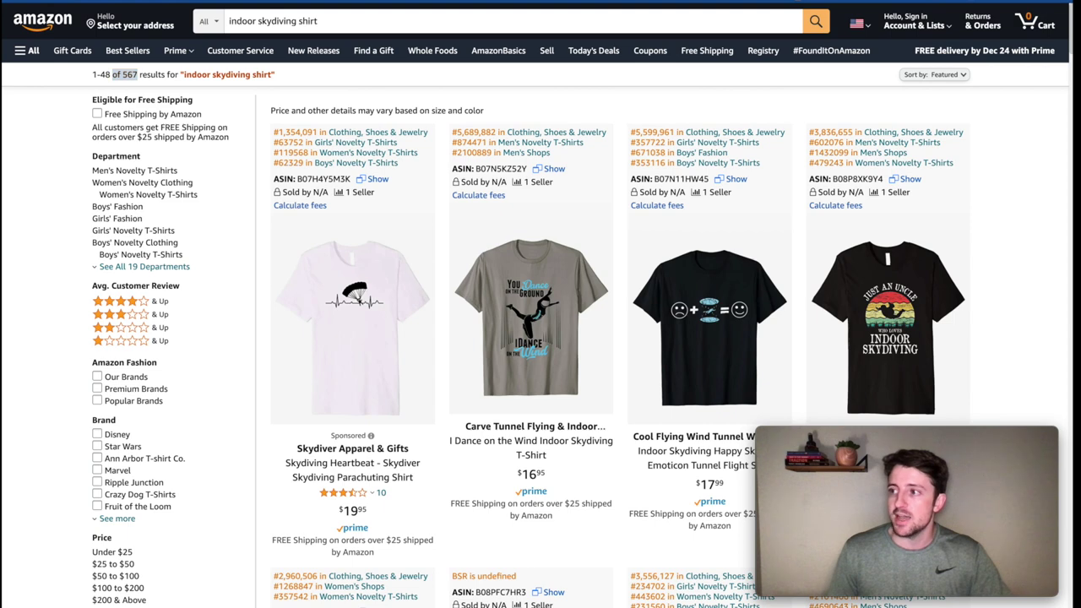
Switch to the Word notes, review the niche list, and insert a comma between "wing suits" and "indoor skydiving"
key(super+Tab)
click(353, 132)
drag(390, 133, 456, 133)
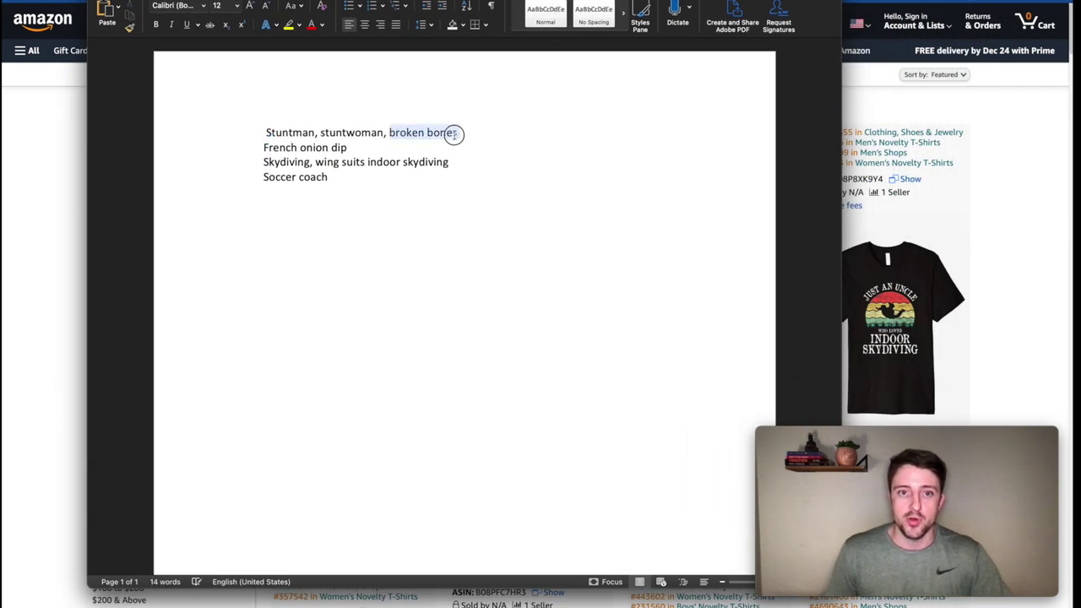
drag(264, 148, 437, 161)
click(268, 162)
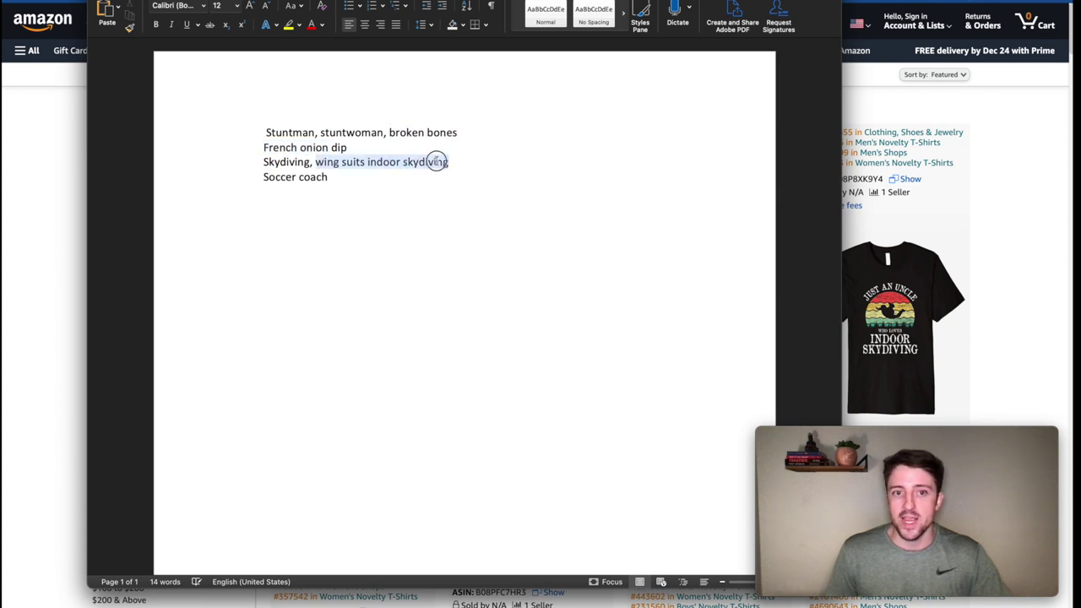
click(364, 161)
click(363, 162)
text(,)
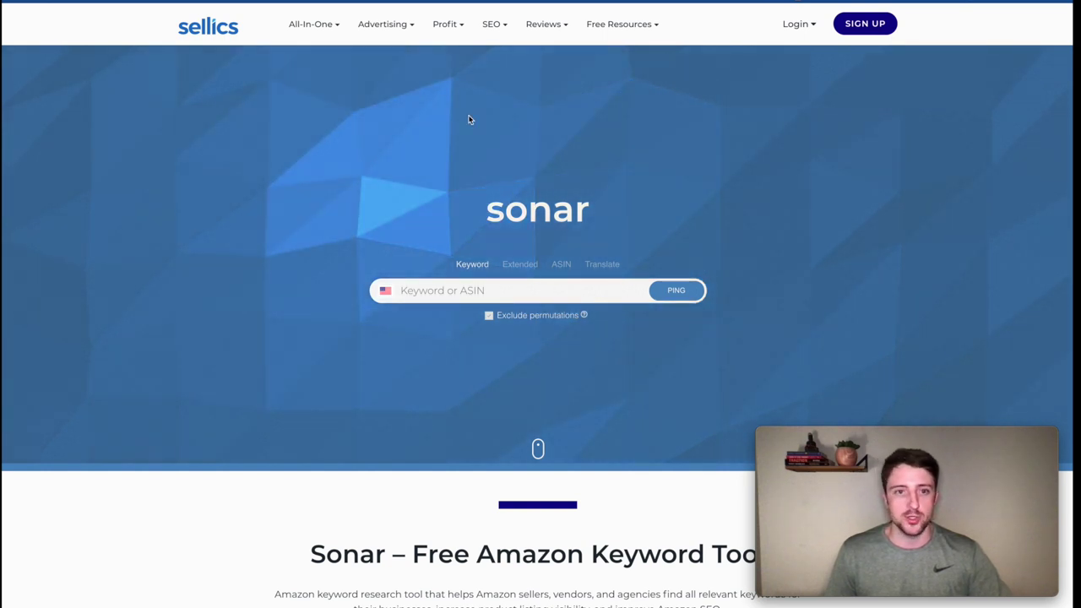
Search the Sonar keyword tool for "skydiving" and examine the related keywords and their search volume
click(460, 289)
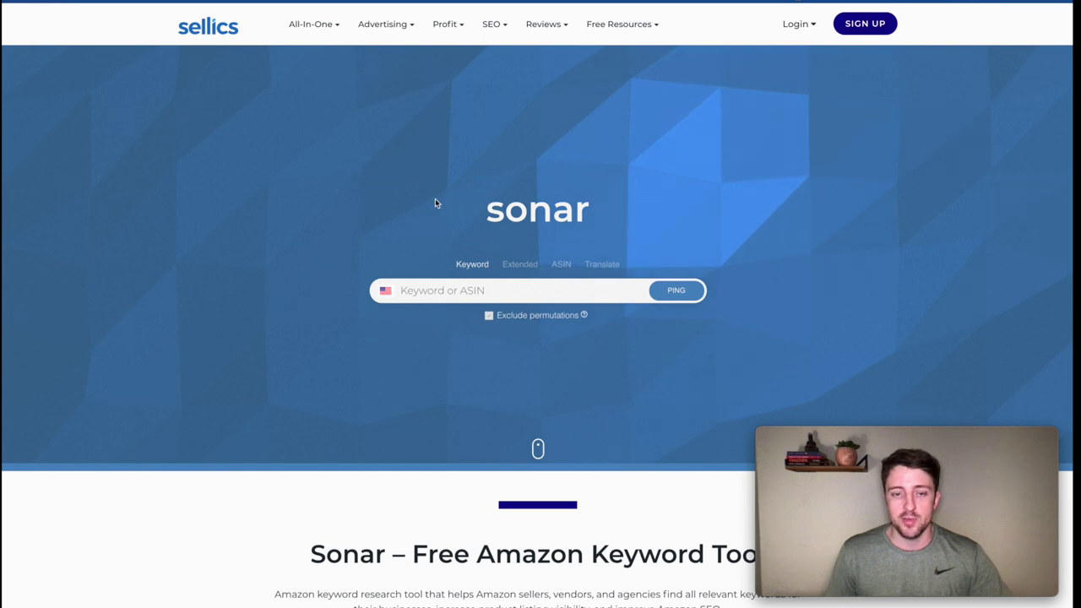
text(skydiving)
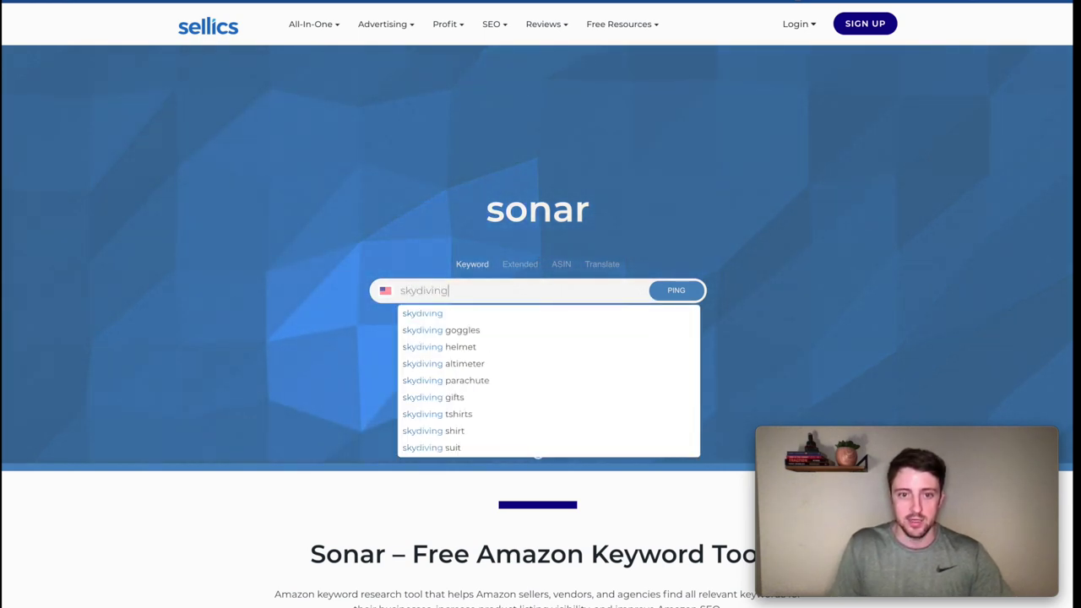
key(Return)
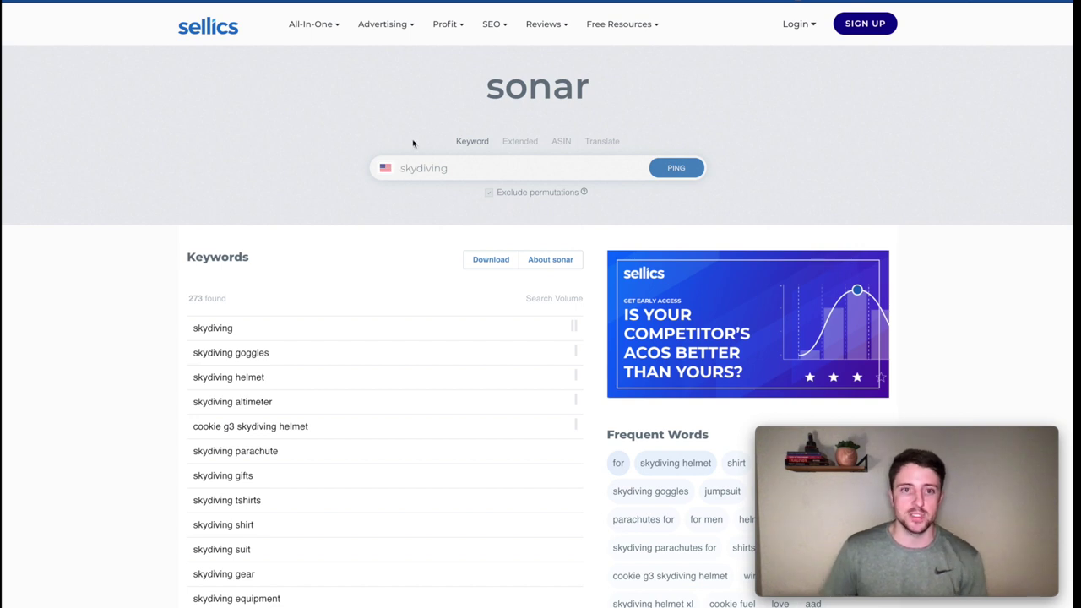
scroll(194, 182, down, 2)
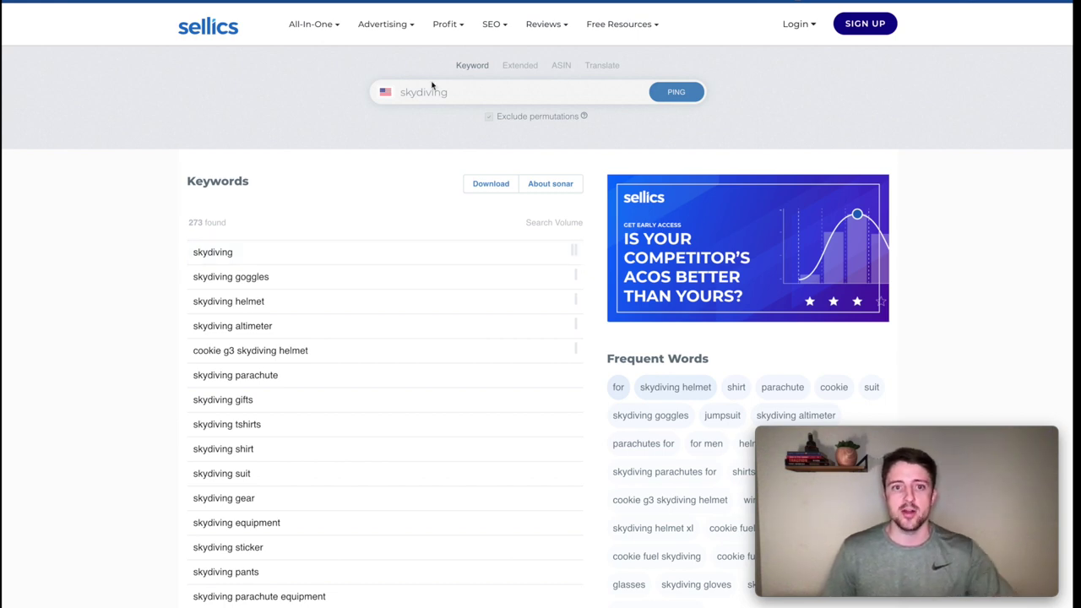
scroll(502, 314, down, 2)
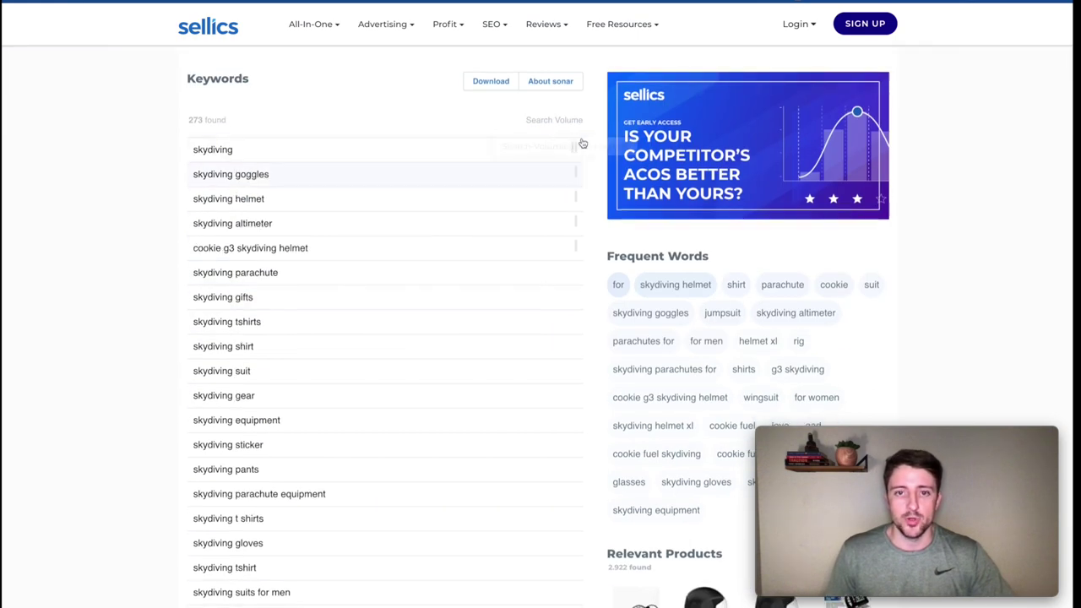
scroll(579, 144, up, 4)
Replace the Sonar keyword with "dog", extend it to "dog shirt", and examine the related keywords and their search volume
click(467, 168)
key(ctrl+a)
text(d)
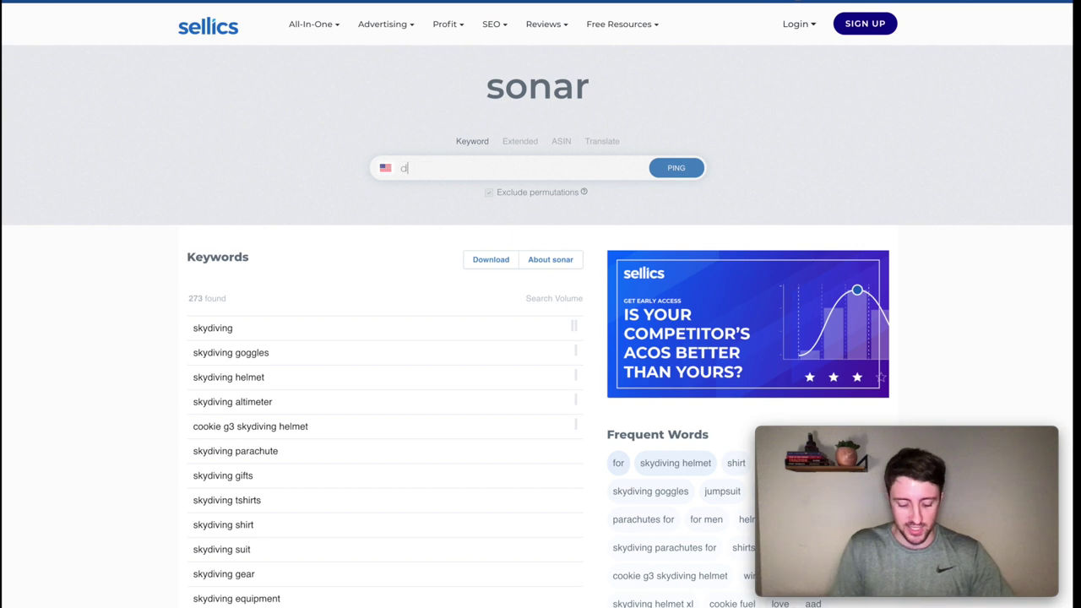
text(og)
key(Return)
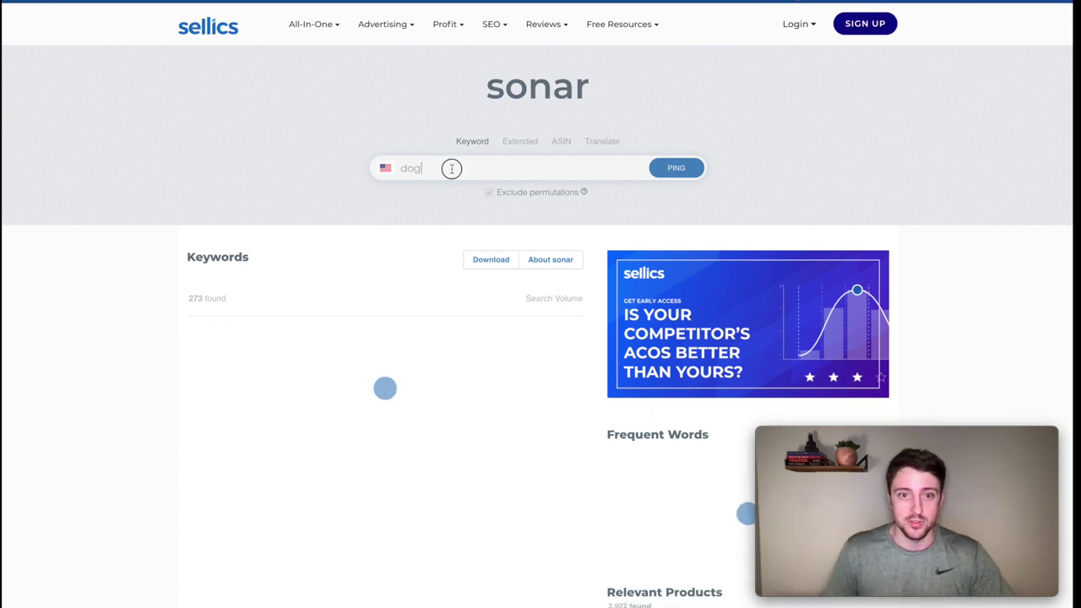
text(shirt)
key(Return)
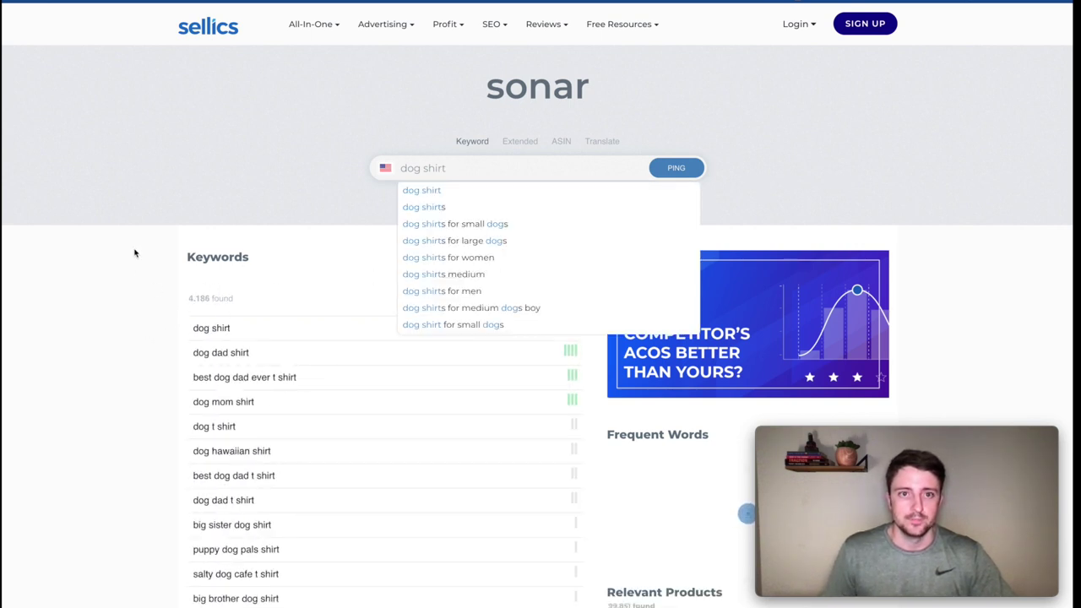
scroll(131, 326, down, 2)
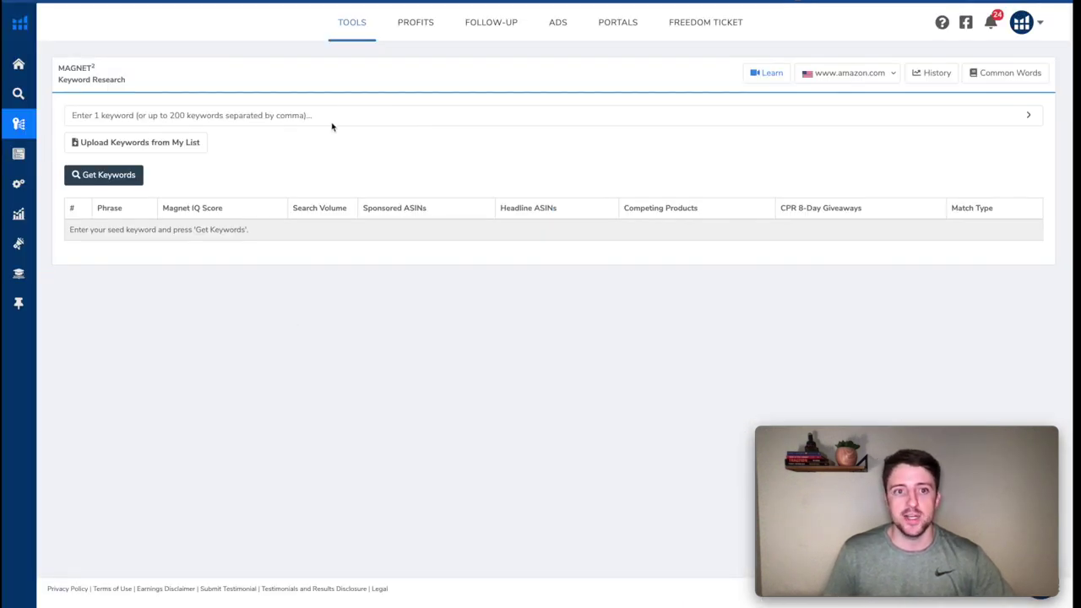
click(332, 121)
text(do)
key(BackSpace)
key(BackSpace)
text(dog shir)
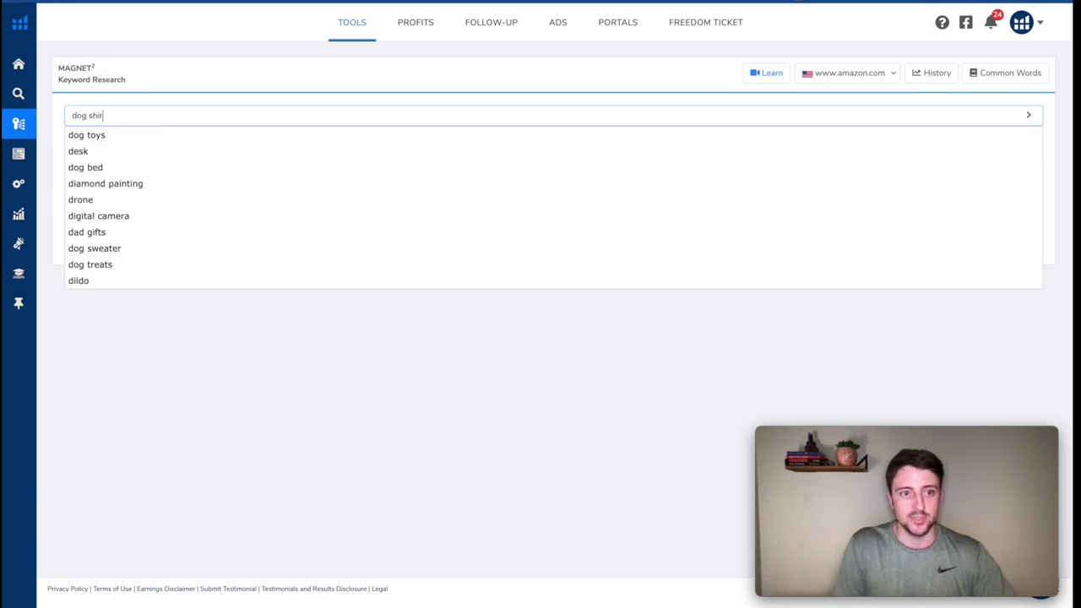
text(t)
key(Return)
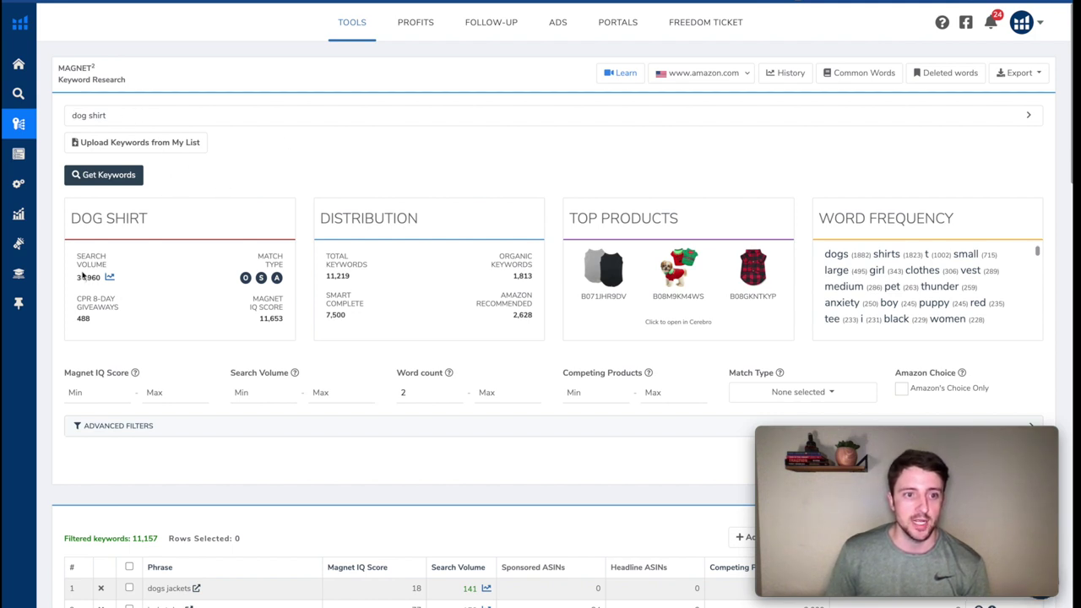
drag(77, 277, 103, 284)
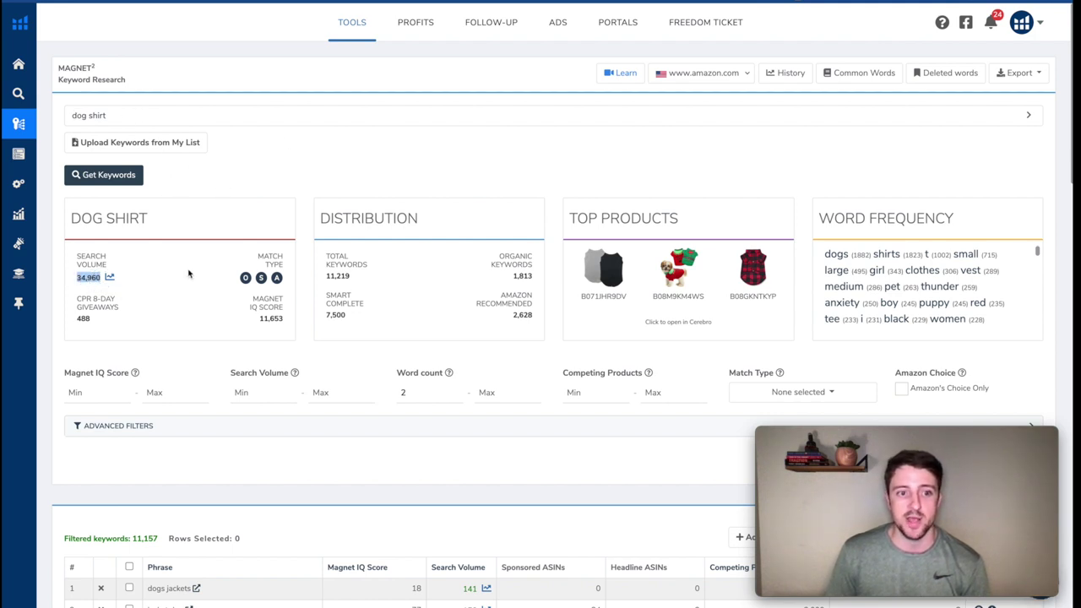
scroll(188, 269, down, 5)
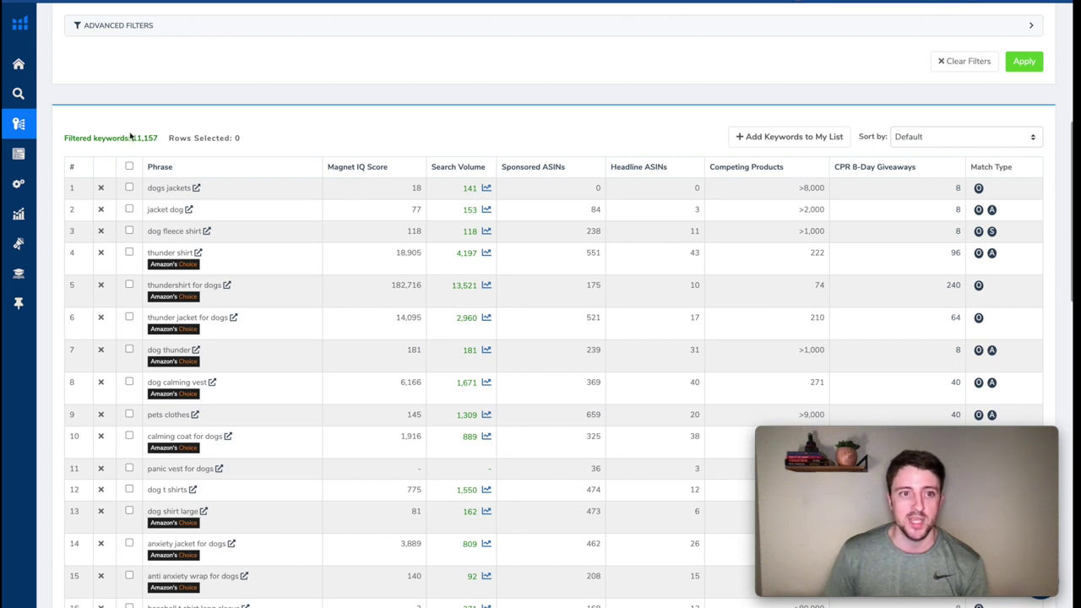
Check the filtered keyword count for "dog shirt" and sort the related keyword table by search volume from high to low
drag(133, 139, 164, 139)
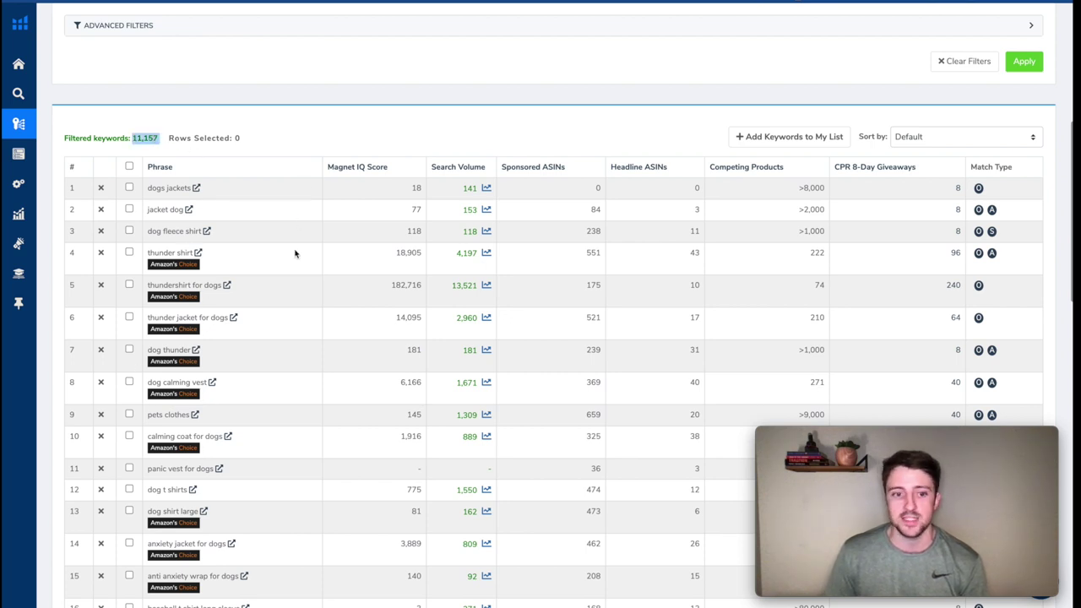
scroll(287, 279, down, 3)
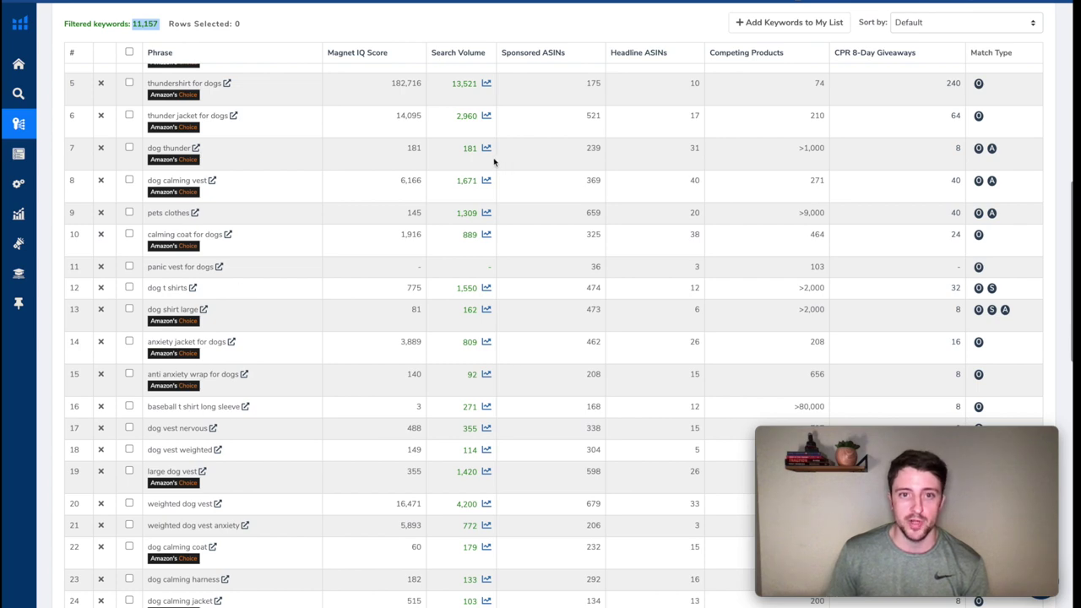
scroll(494, 162, up, 9)
scroll(484, 242, down, 6)
click(483, 210)
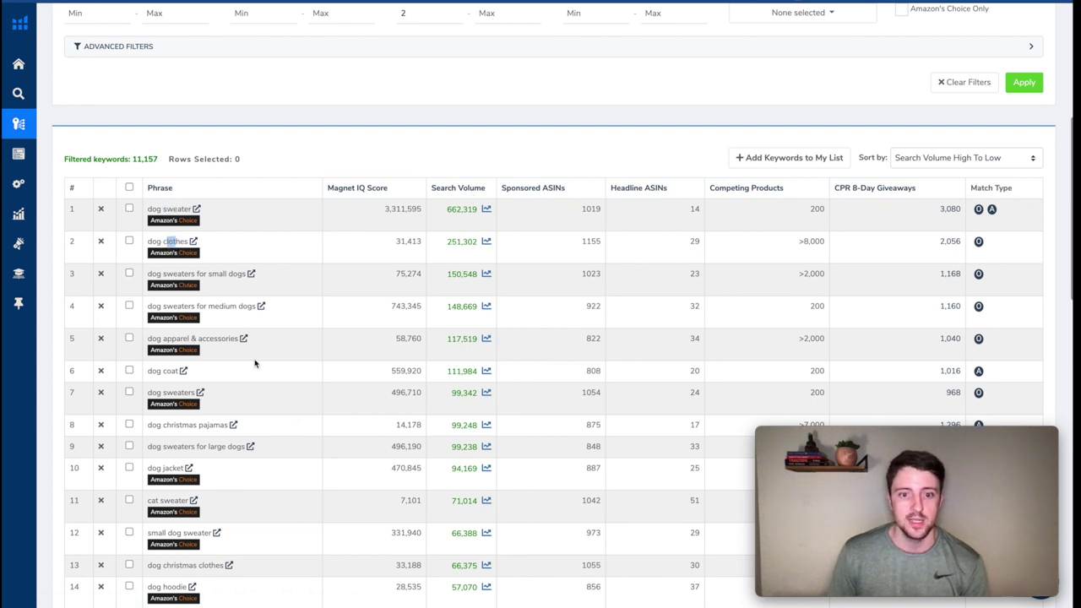
Examine the highest-volume related keywords, especially the Christmas dog phrases, and the search volume of "christmas dog"
scroll(188, 403, down, 1)
scroll(256, 366, down, 2)
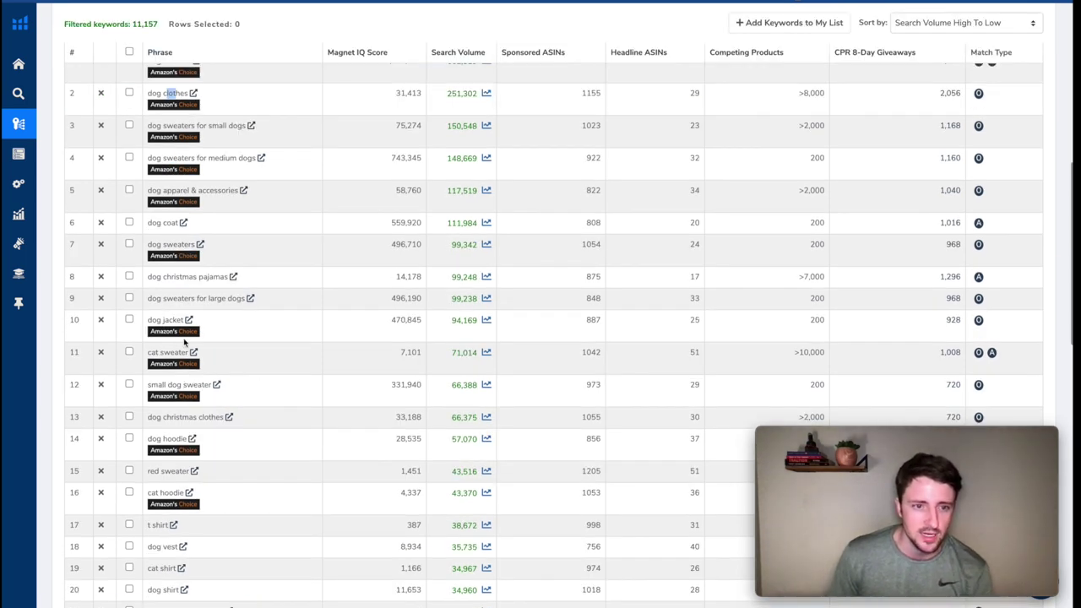
double_click(155, 276)
scroll(237, 326, down, 4)
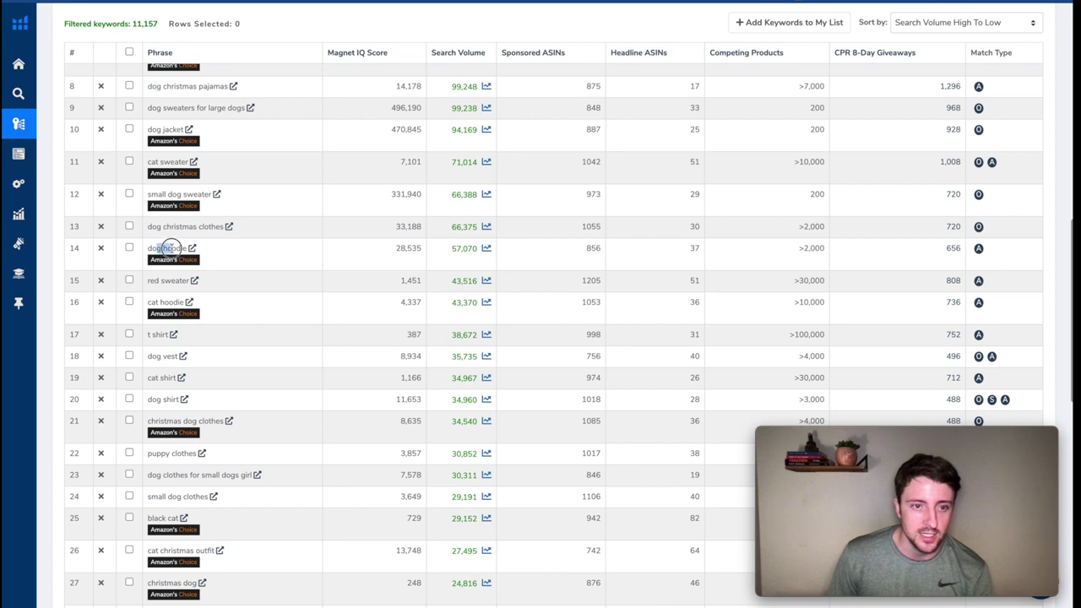
drag(166, 226, 200, 227)
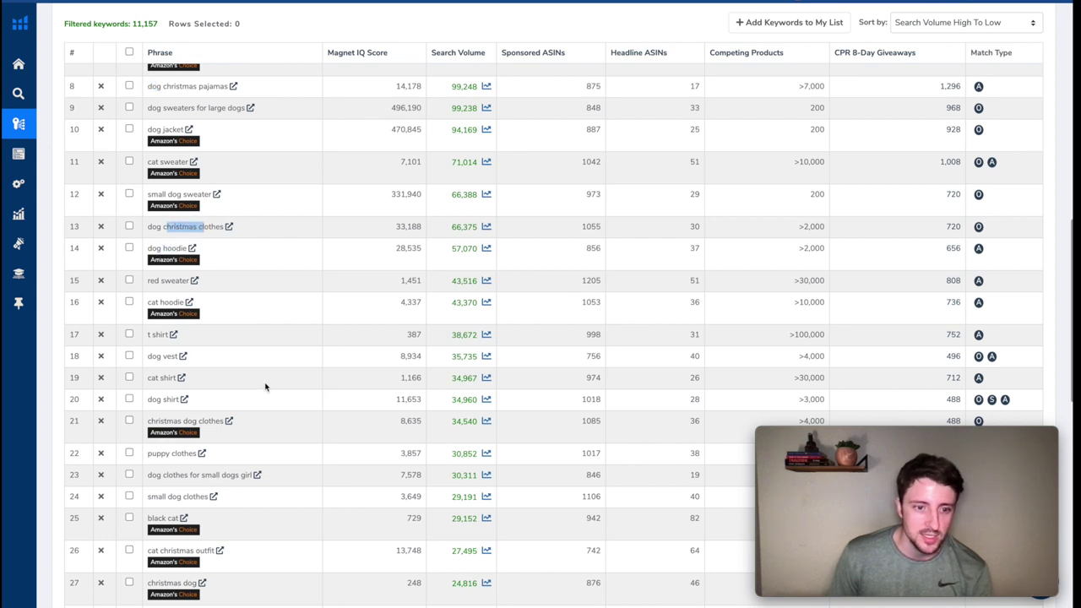
scroll(248, 347, down, 2)
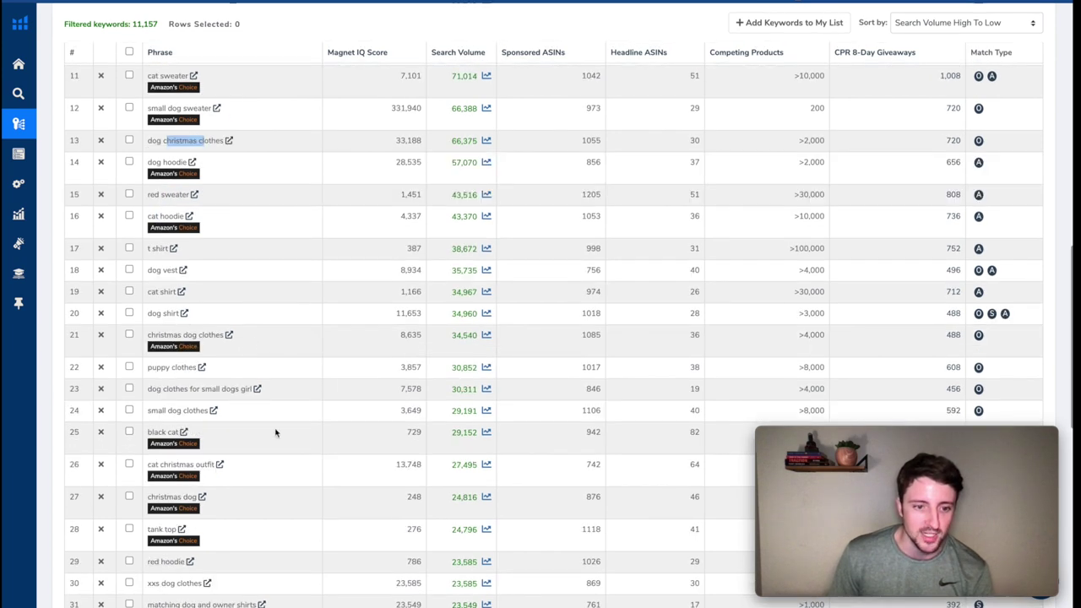
drag(155, 498, 196, 498)
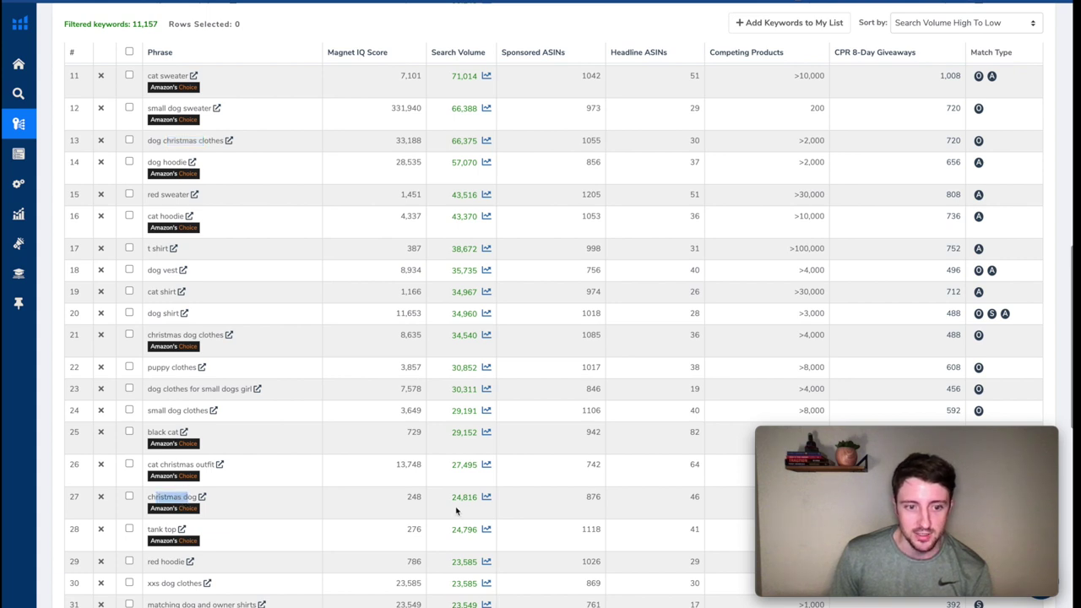
drag(452, 496, 477, 498)
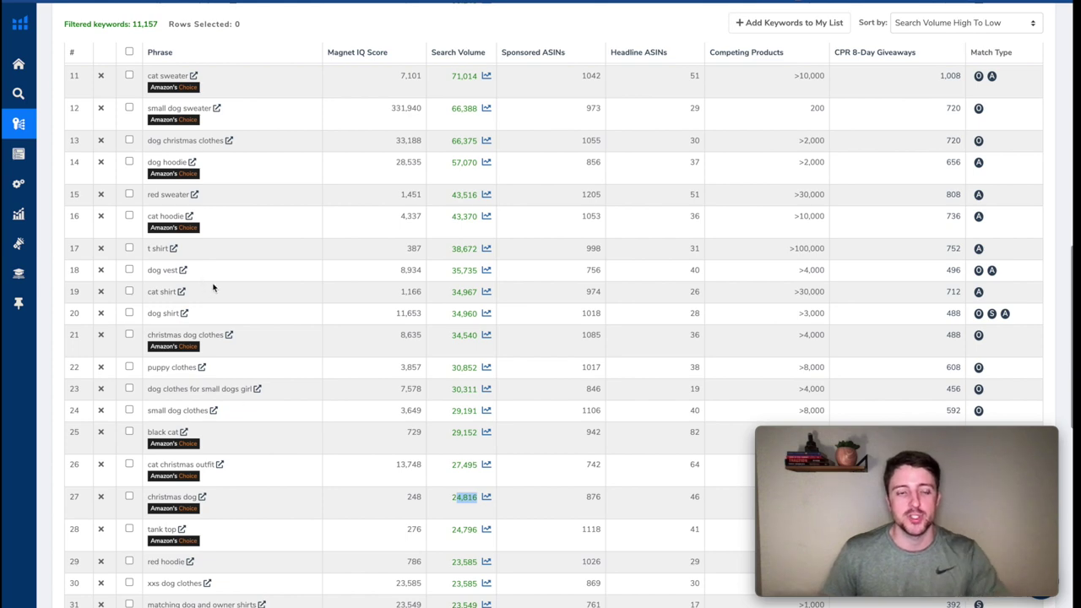
Return to the Magnet keyword entry and select the existing "dog shirt" search term
scroll(215, 289, up, 15)
triple_click(108, 120)
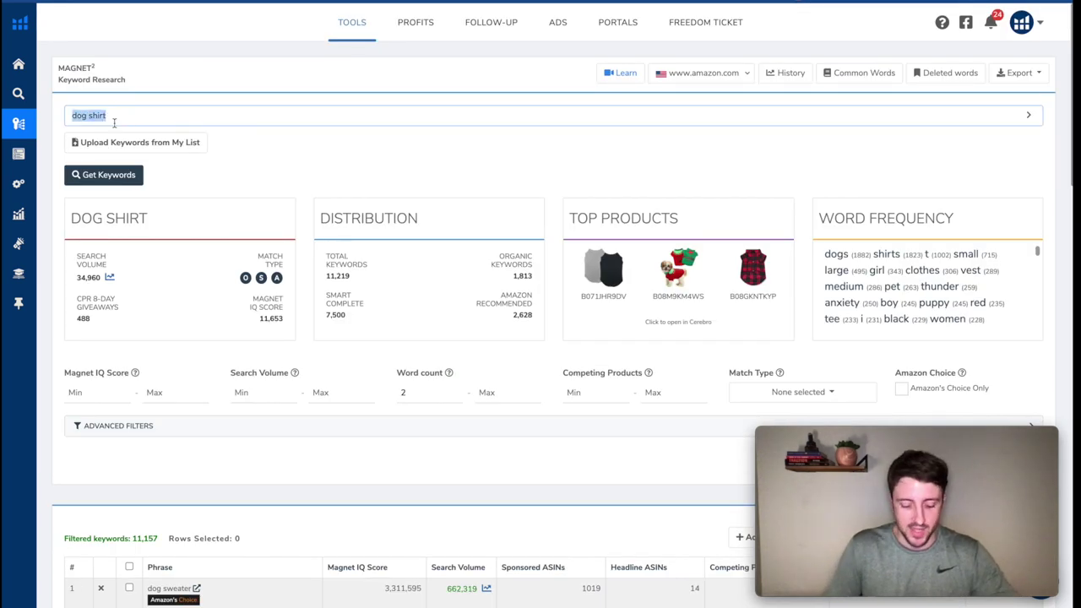